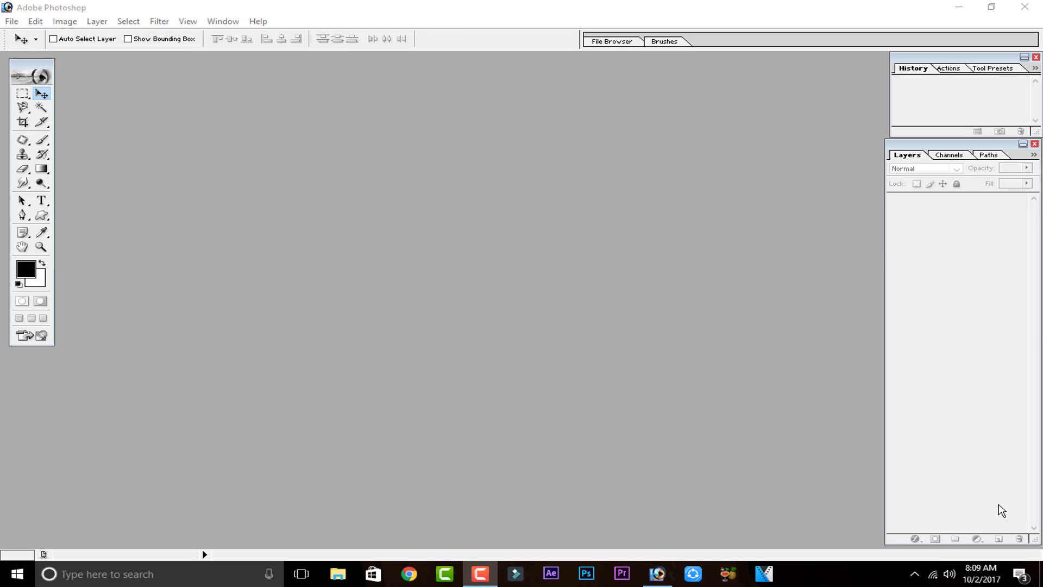
- Show and hide the Brushes palette repeatedly, leaving it hidden
left_click(782, 418)
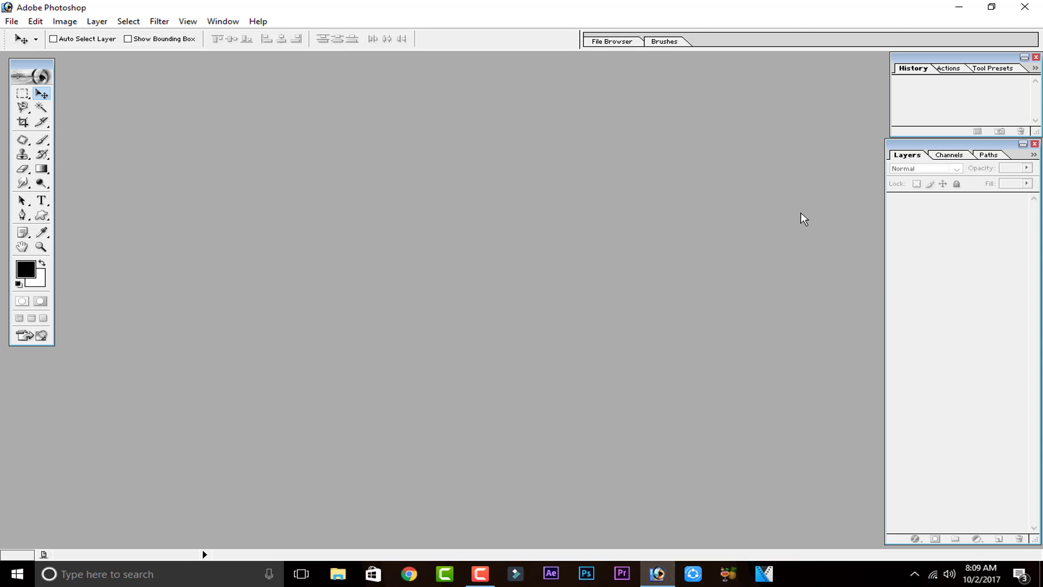
key("F5")
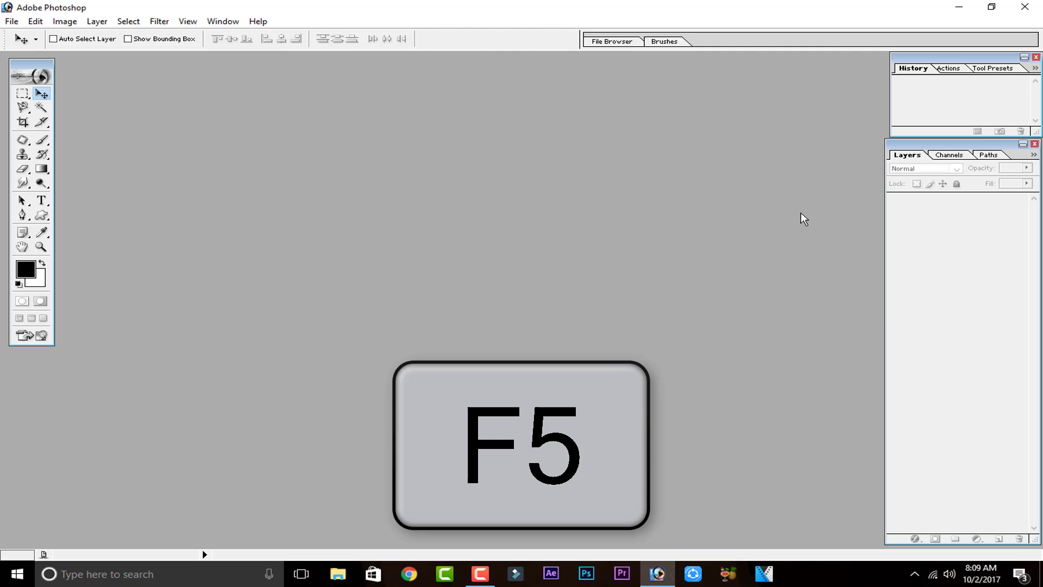
key("F5")
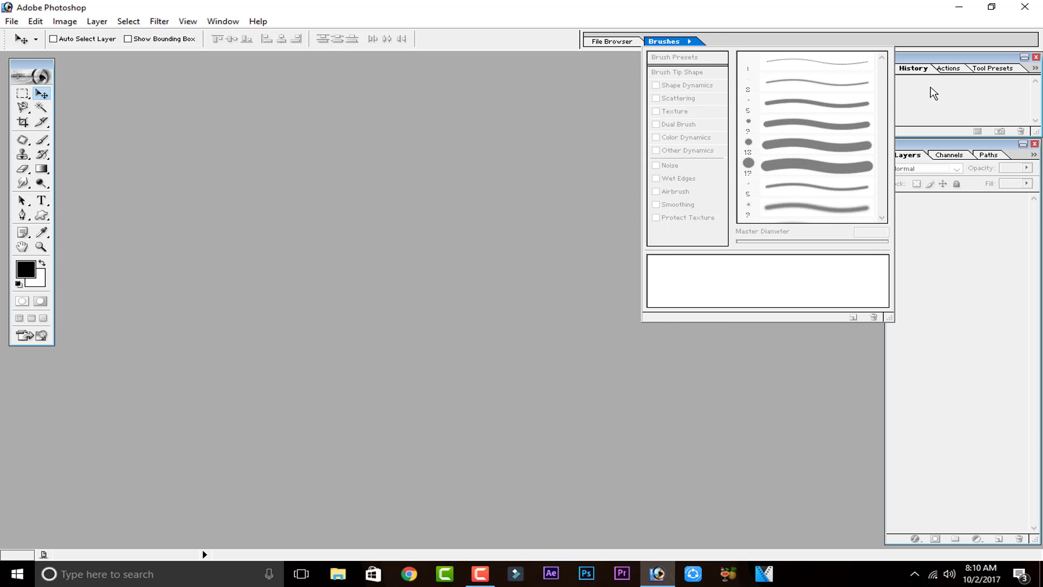
key("F5")
key("F5")
key("F5")
key("F5")
left_click(586, 173)
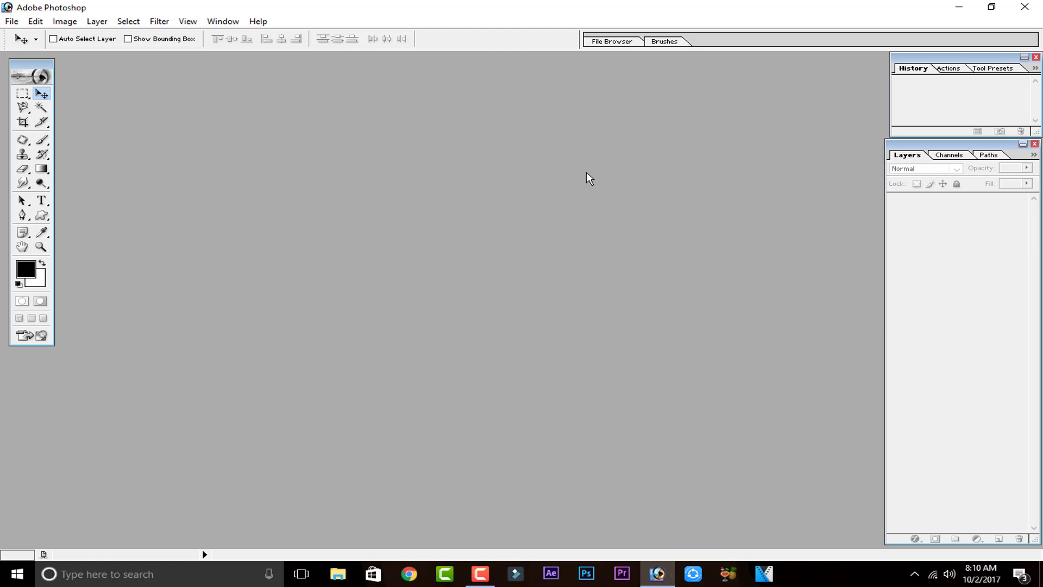
- Show the Color palette, move it slightly and close it
key("F6")
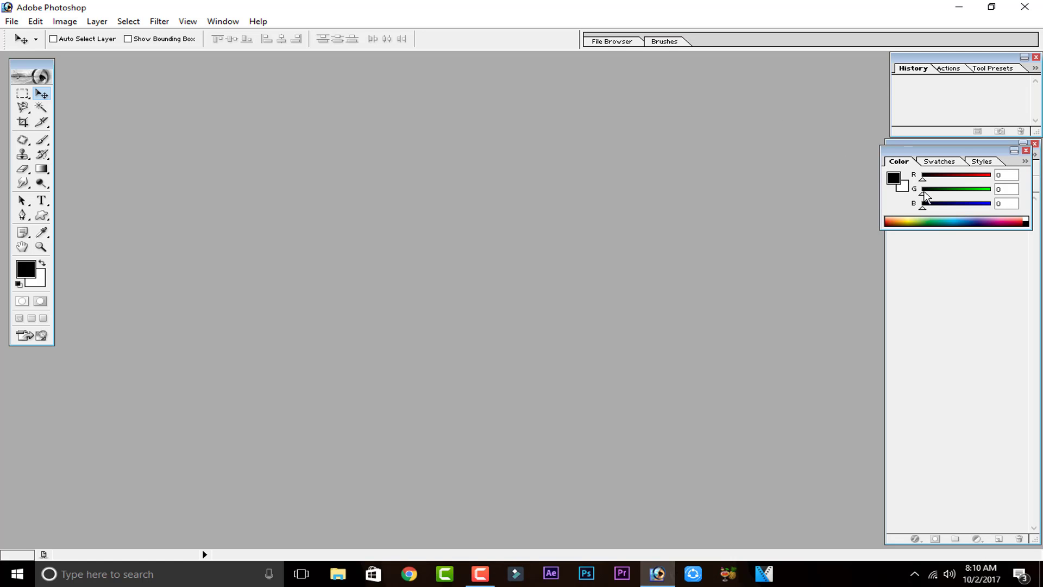
left_click_drag(976, 161, 939, 156)
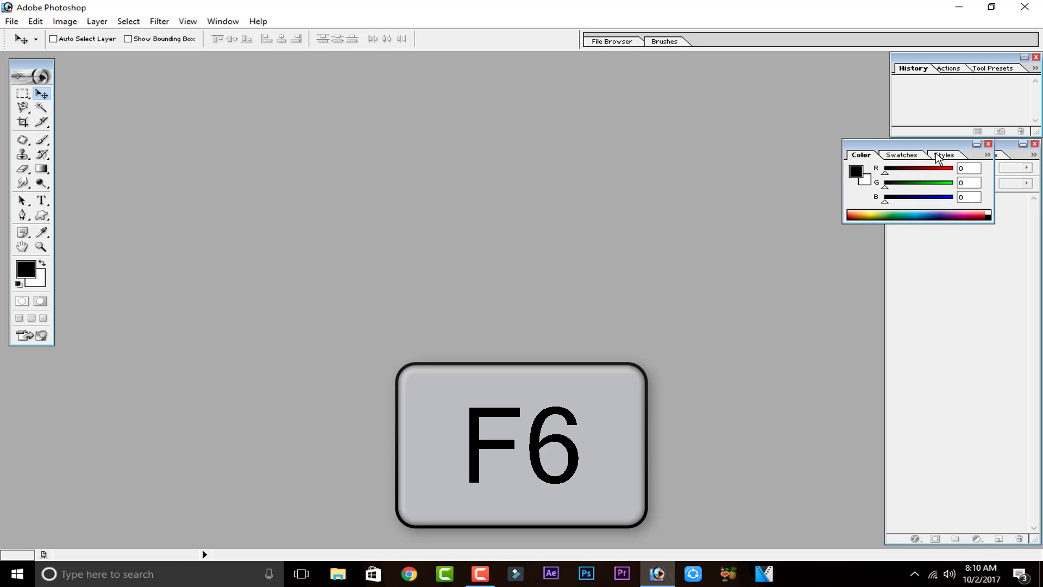
left_click(988, 145)
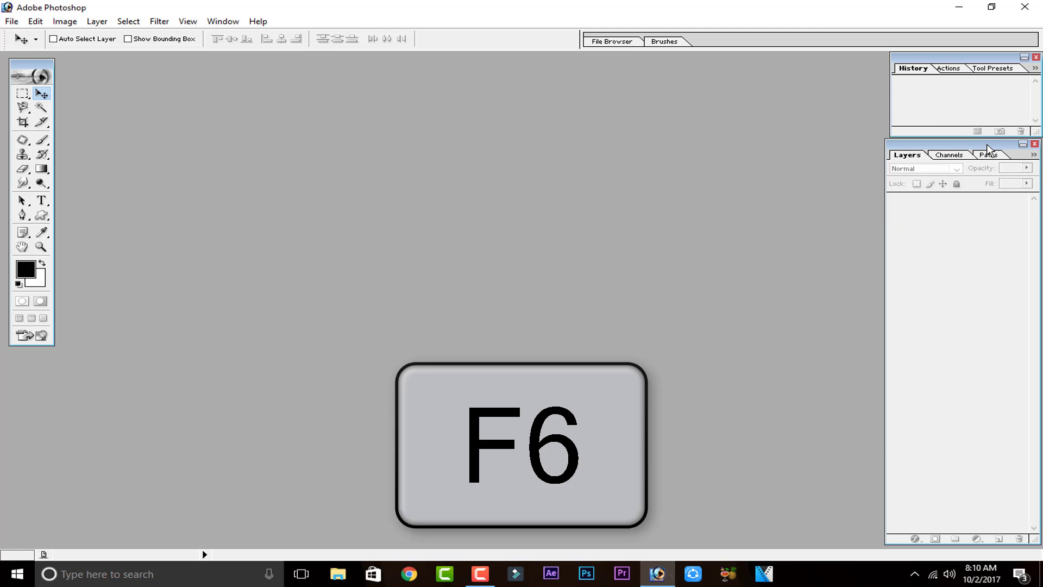
- Toggle the Layers palette off and on, and view the Info and Navigator palettes before hiding them
key("F7")
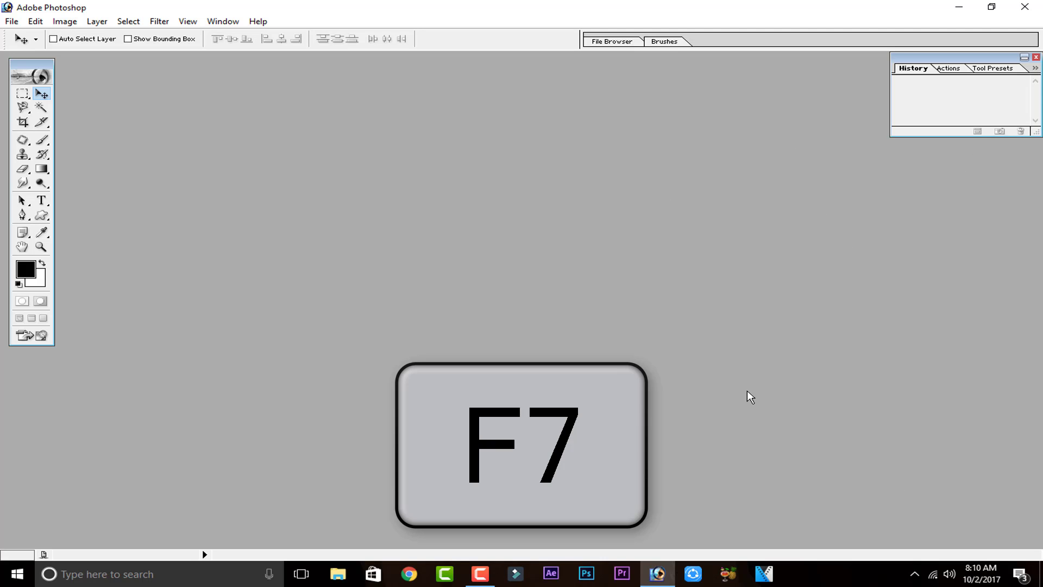
key("F7")
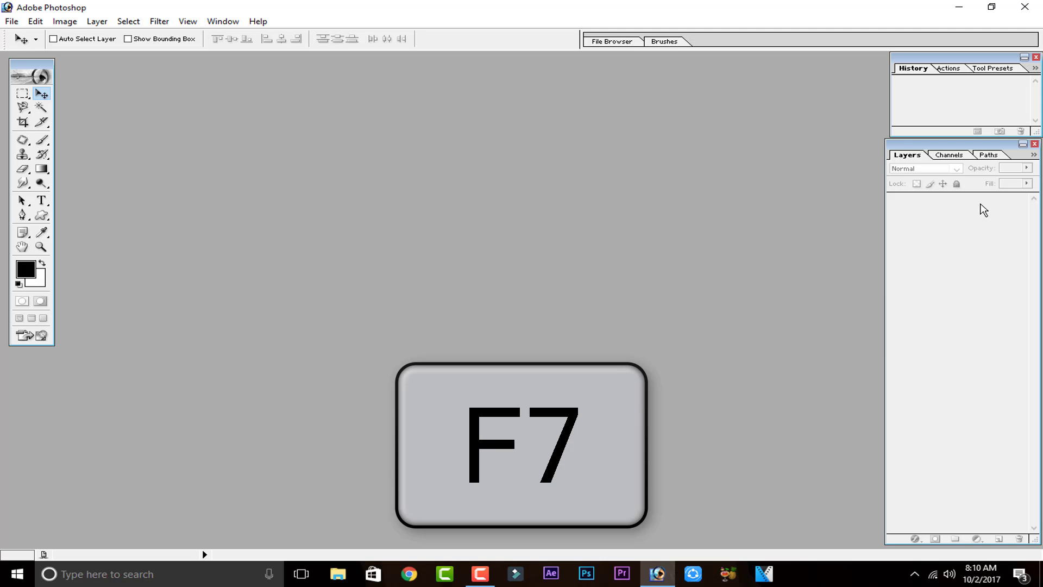
key("F8")
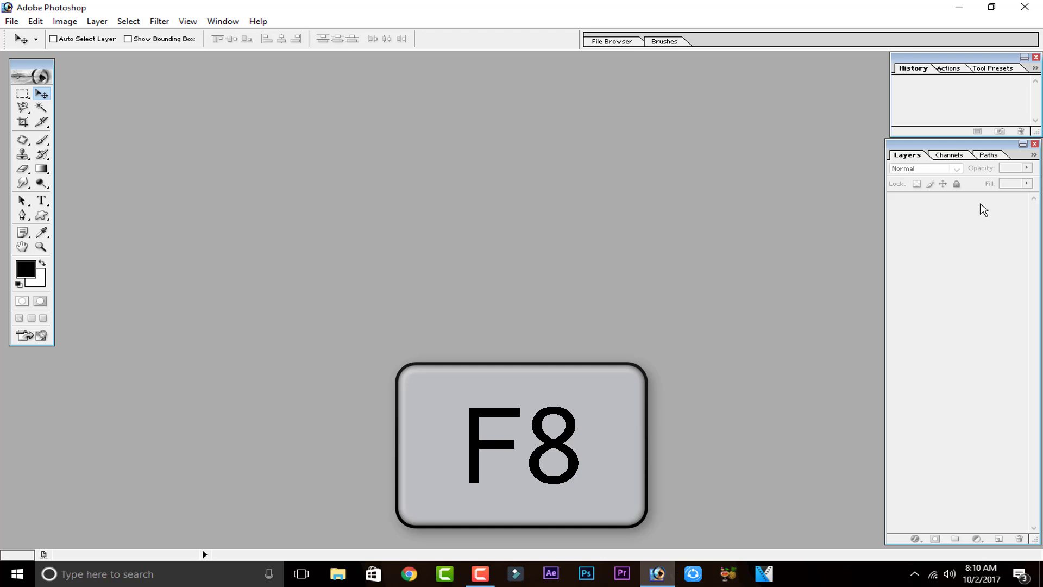
key("F8")
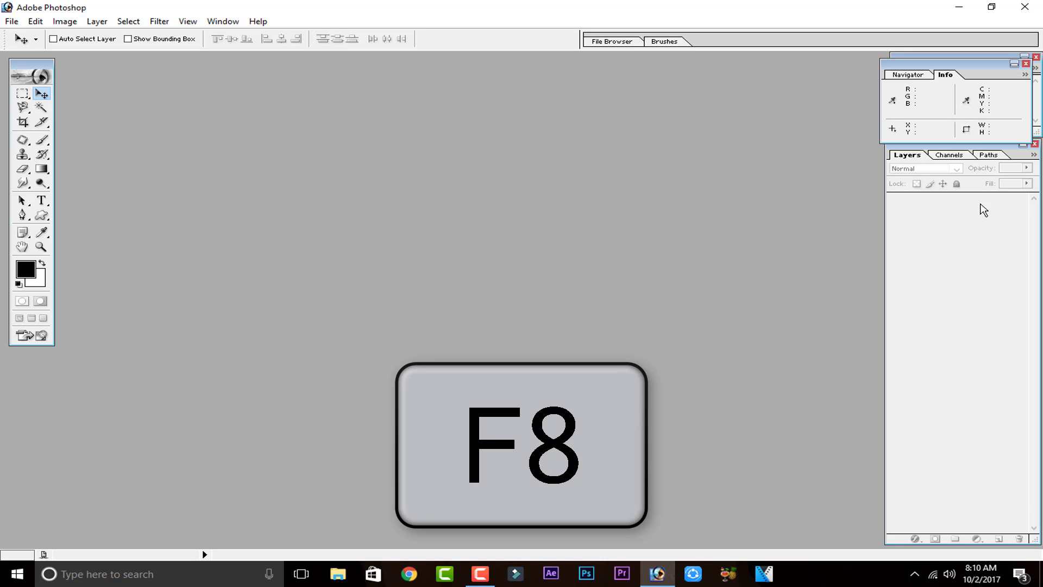
left_click(908, 75)
left_click(953, 76)
key("F8")
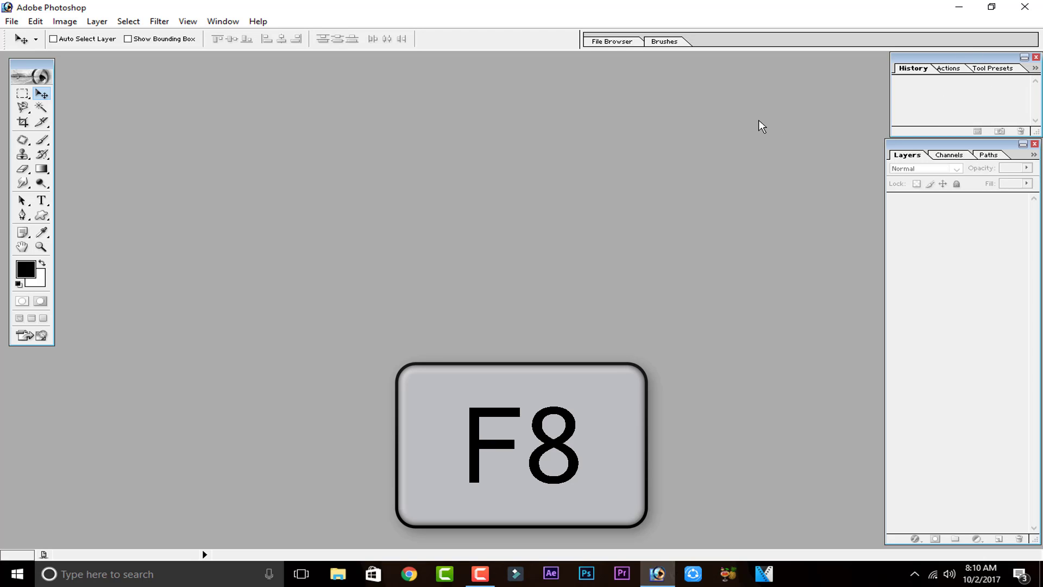
- Open the image IMG_9546.jpg from the Desktop folder
double_click(570, 250)
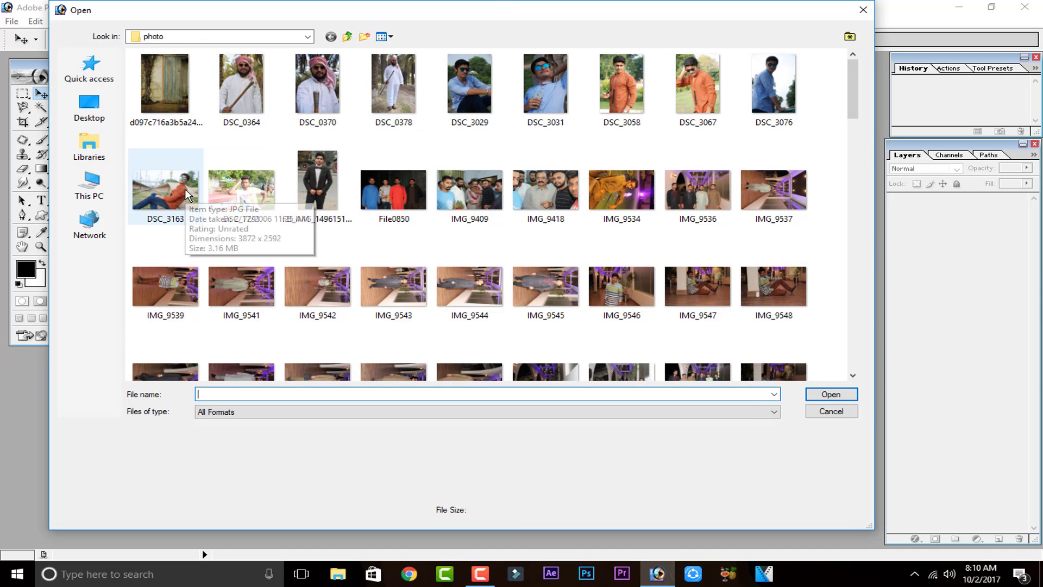
scroll(184, 190, "down", 6)
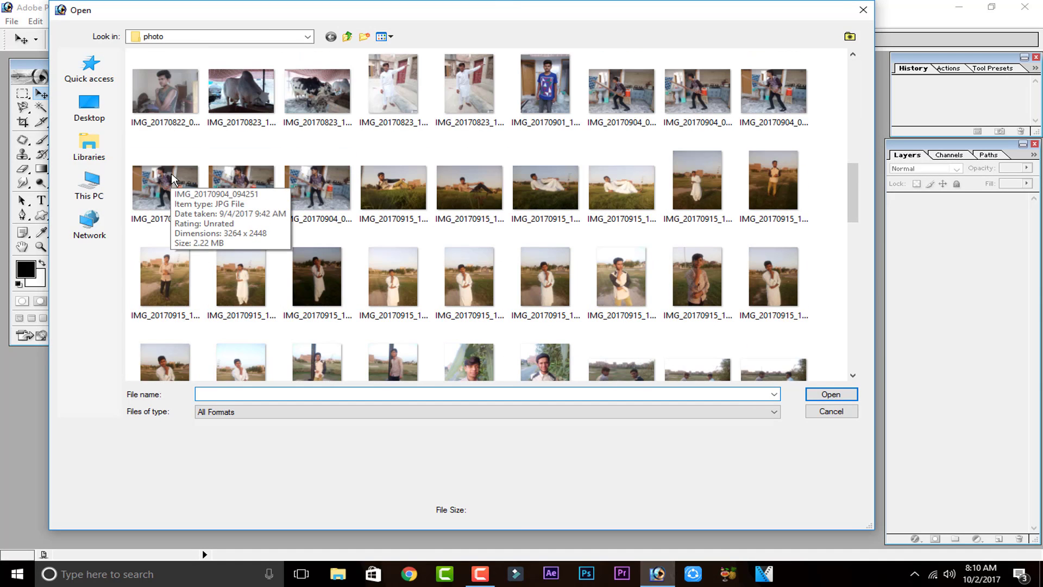
scroll(172, 179, "down", 3)
left_click(89, 108)
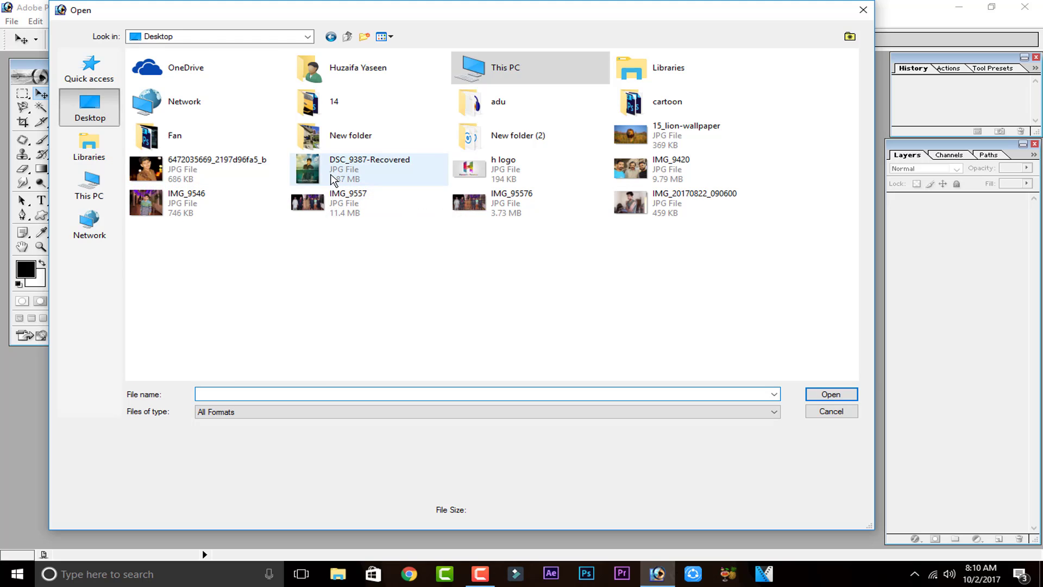
double_click(217, 207)
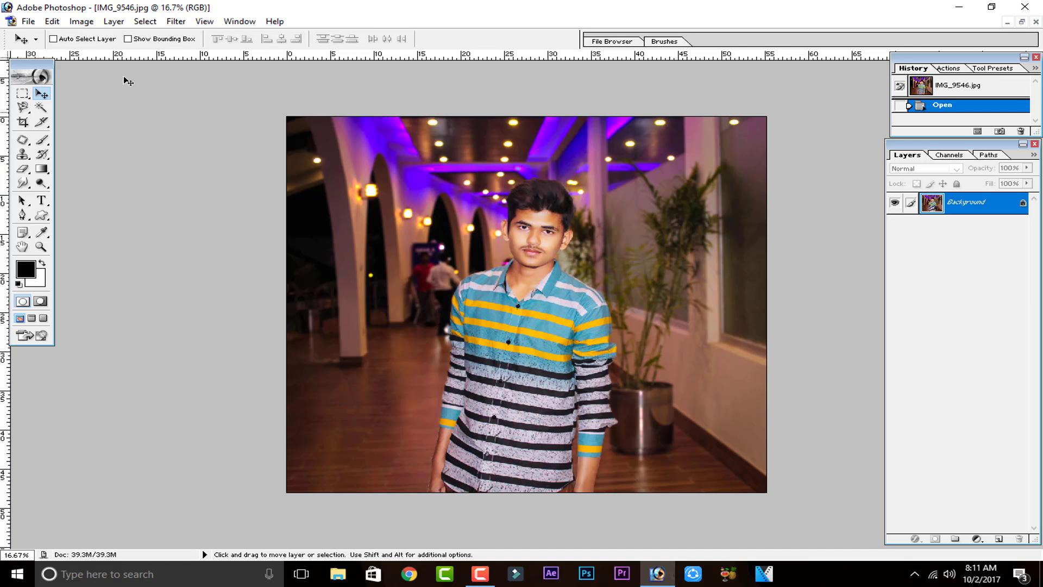
- Close the IMG_9546.jpg image
left_click(27, 21)
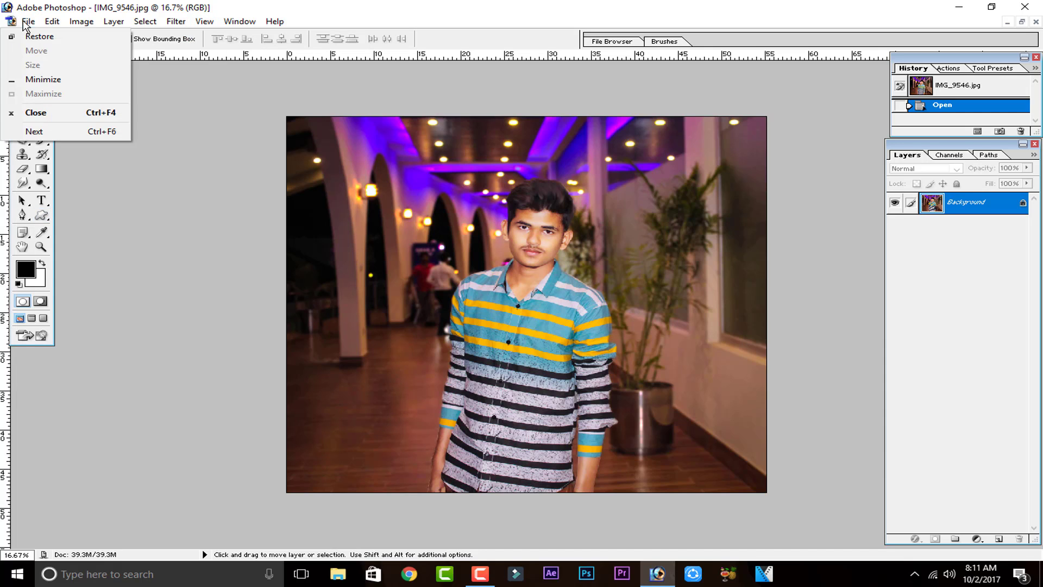
left_click(23, 25)
key("ctrl+w")
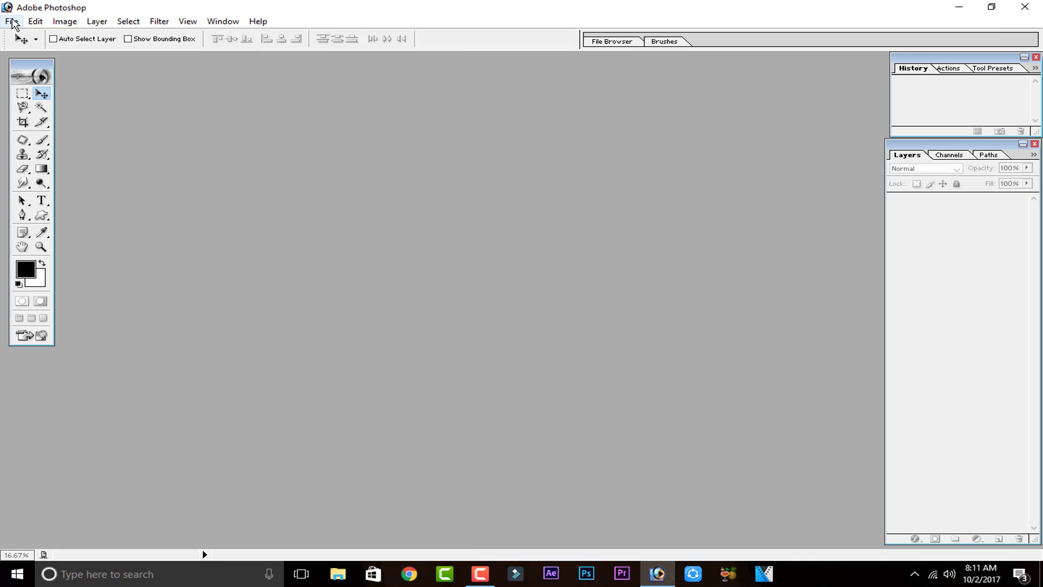
- Reopen IMG_9546.jpg from the Desktop and maximize its document window
double_click(612, 377)
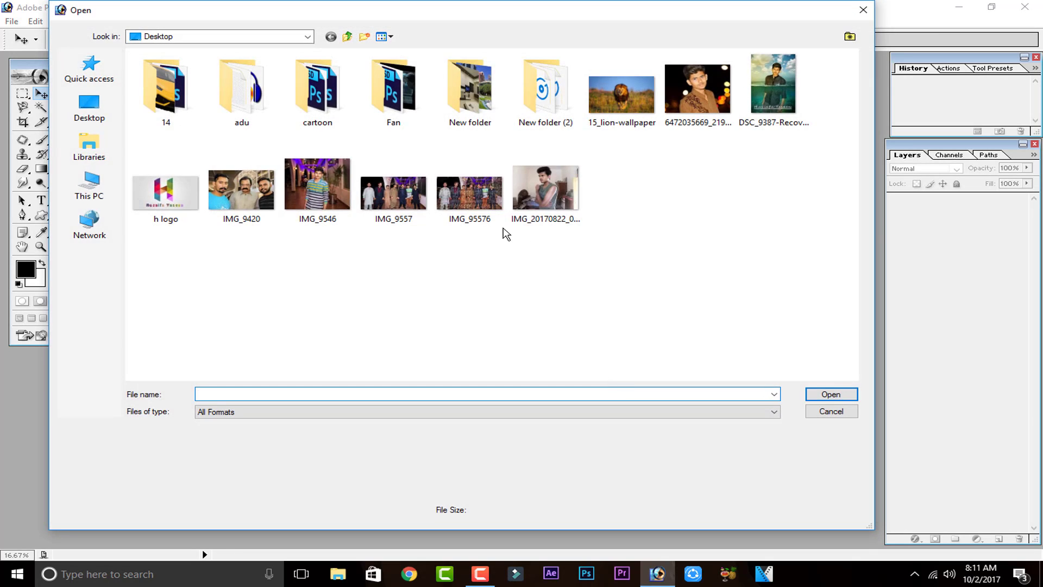
double_click(320, 211)
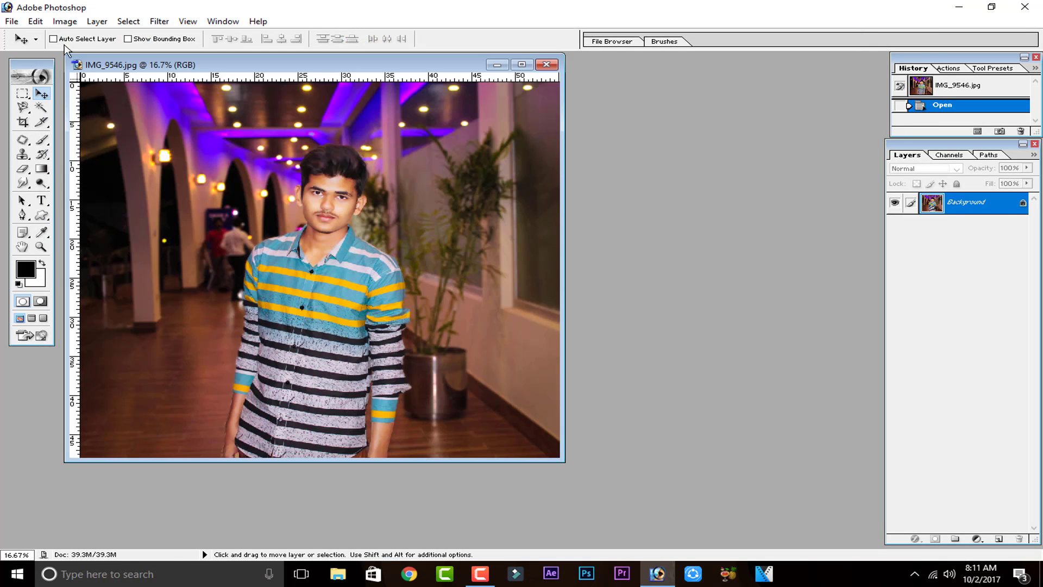
left_click(522, 64)
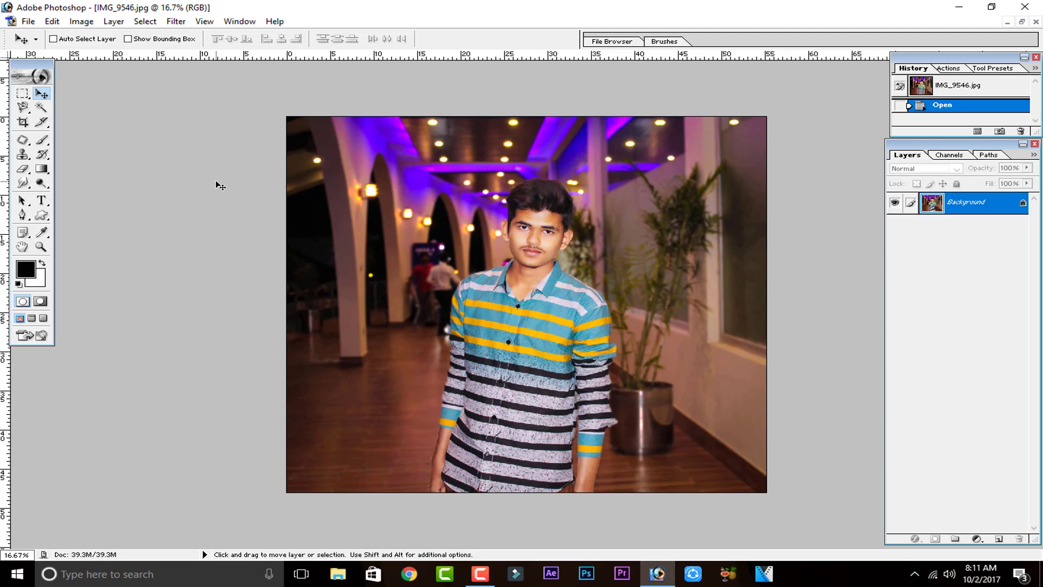
- Create a blank white 1280 x 720 pixel RGB document at 72 pixels/inch, and close it
key("ctrl+n")
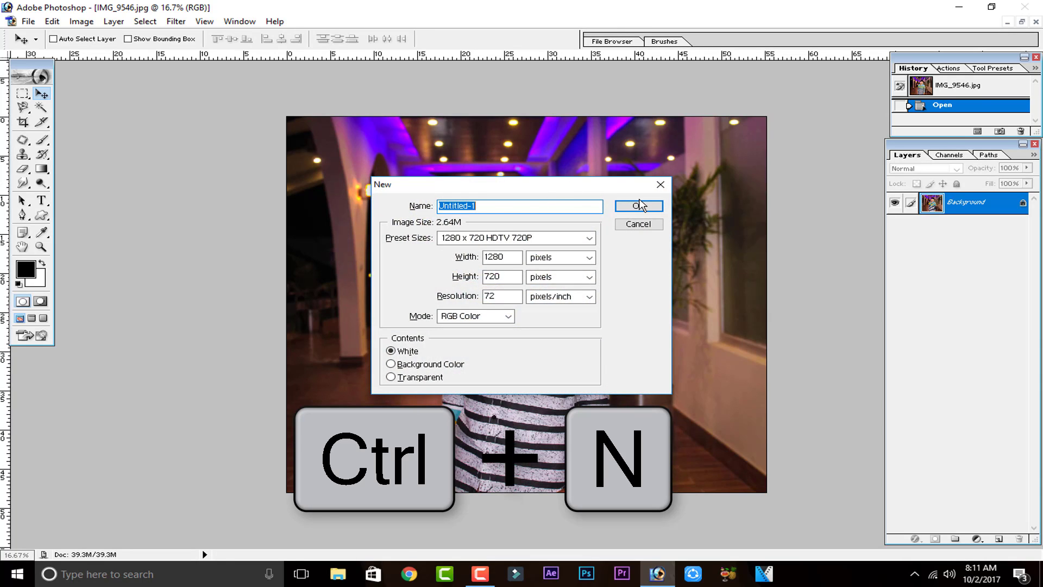
left_click(641, 206)
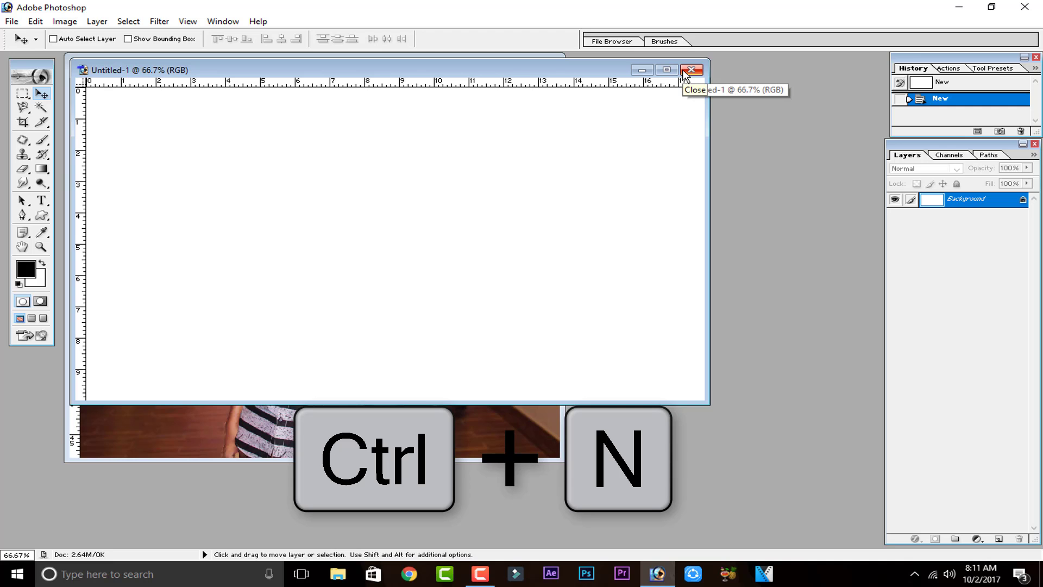
left_click(684, 71)
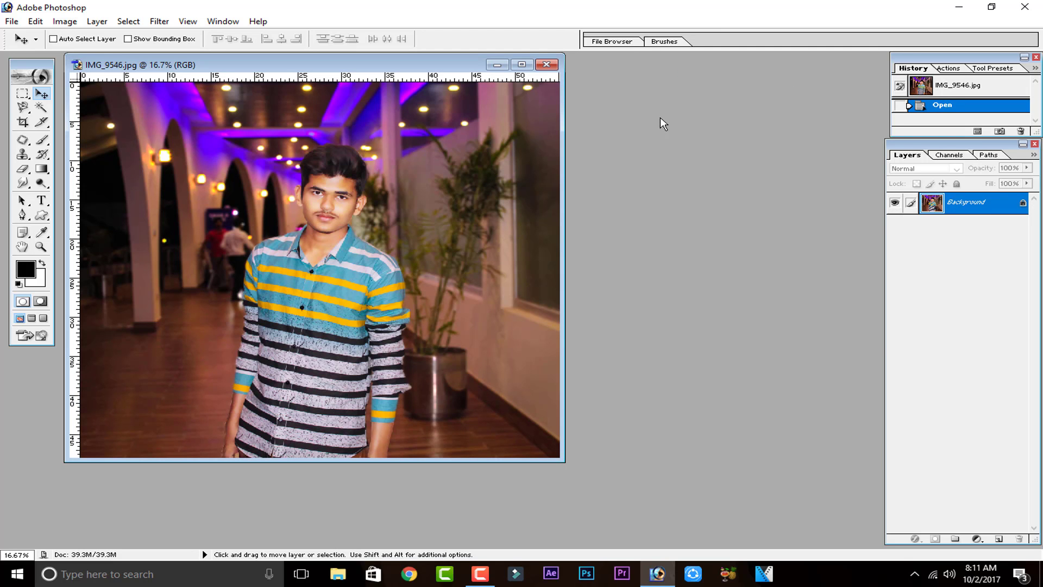
- Choose IMG_9546.jpg for opening again from the Desktop, and close the image
key("ctrl+o")
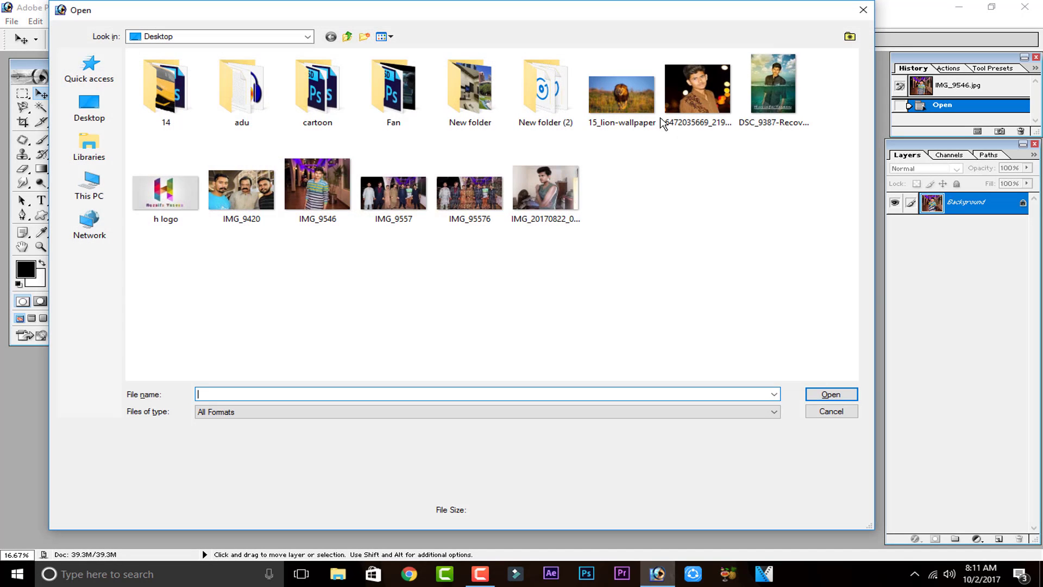
double_click(335, 197)
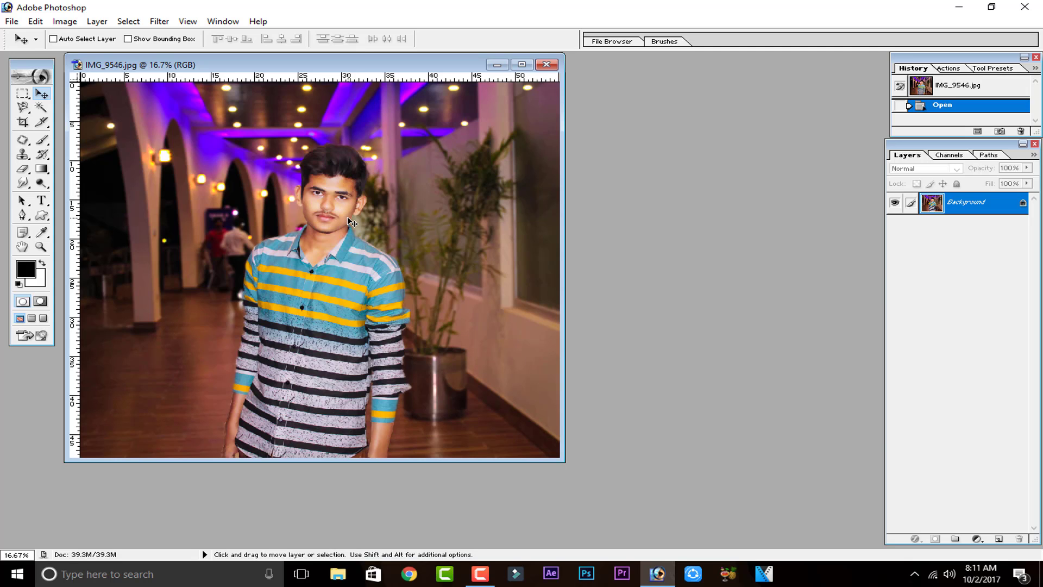
key("ctrl+w")
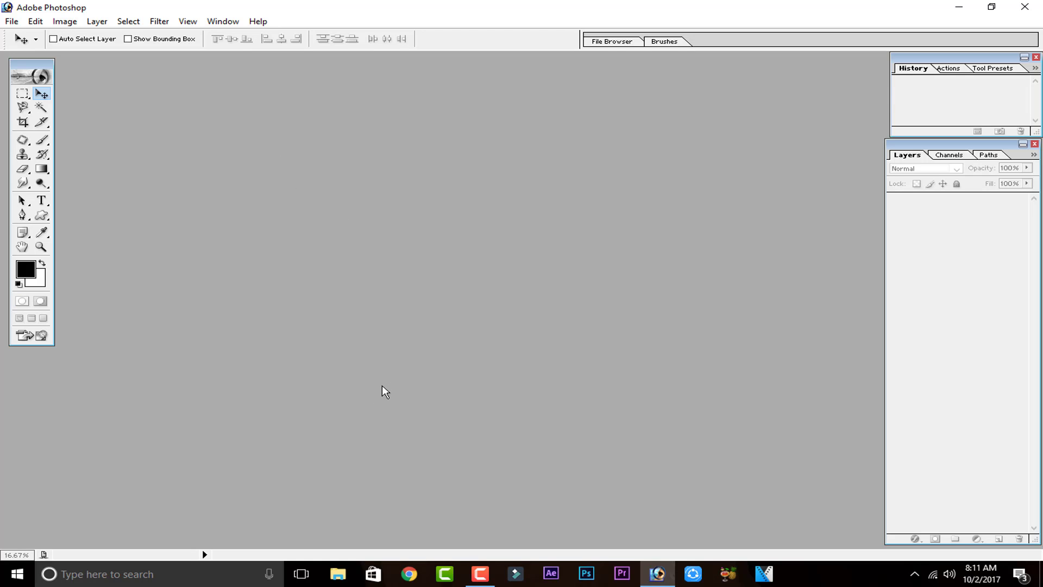
- Open the six Desktop images from h logo.jpg through IMG_20170822_090600.jpg together, and close them all
key("ctrl+o")
left_click_drag(603, 221, 163, 155)
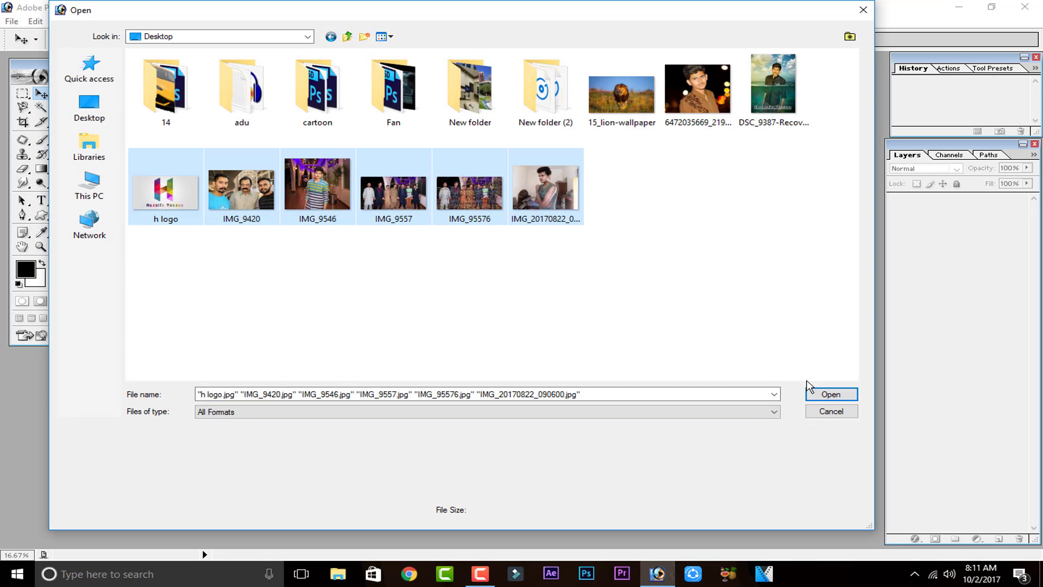
left_click(830, 396)
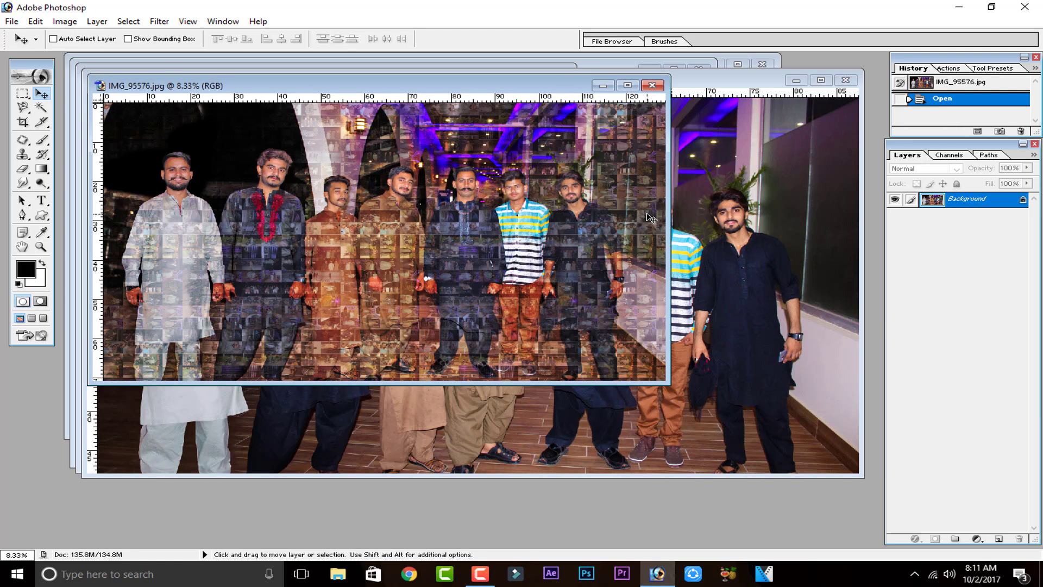
key("alt")
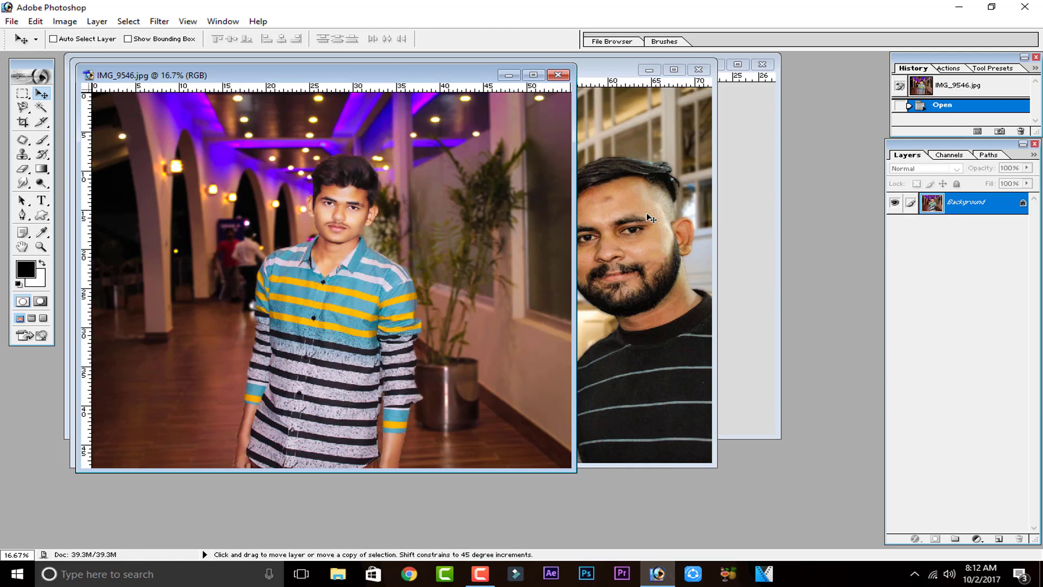
key("ctrl+w")
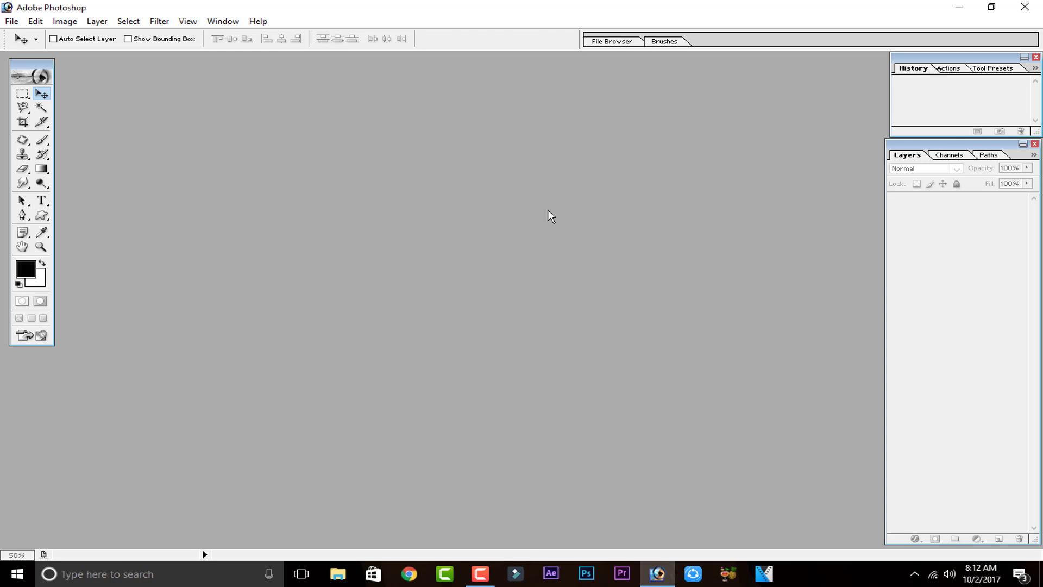
- Open IMG_9546.jpg from the Desktop in a maximized window and activate the Brush tool
double_click(524, 340)
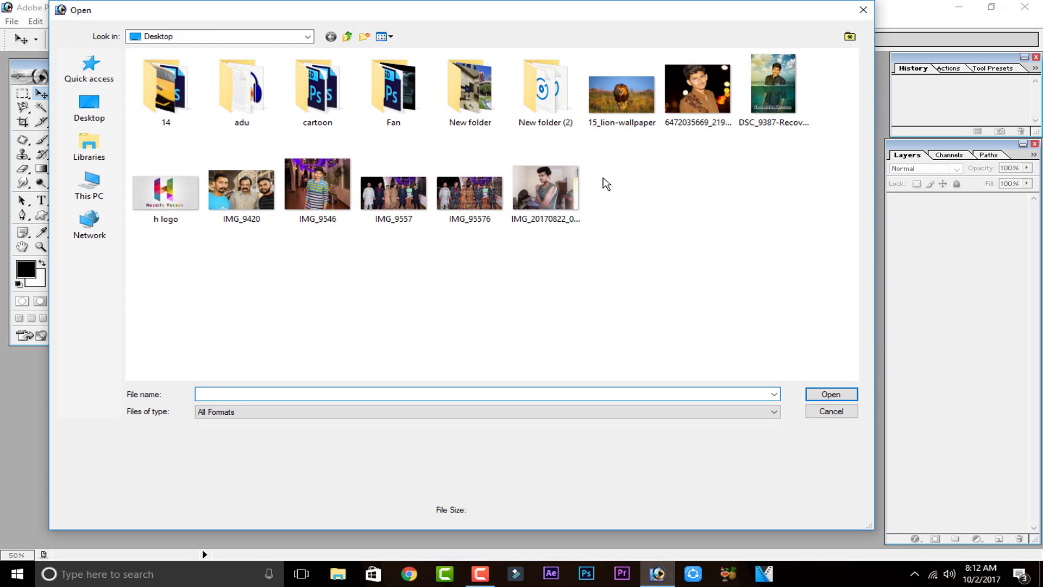
double_click(312, 213)
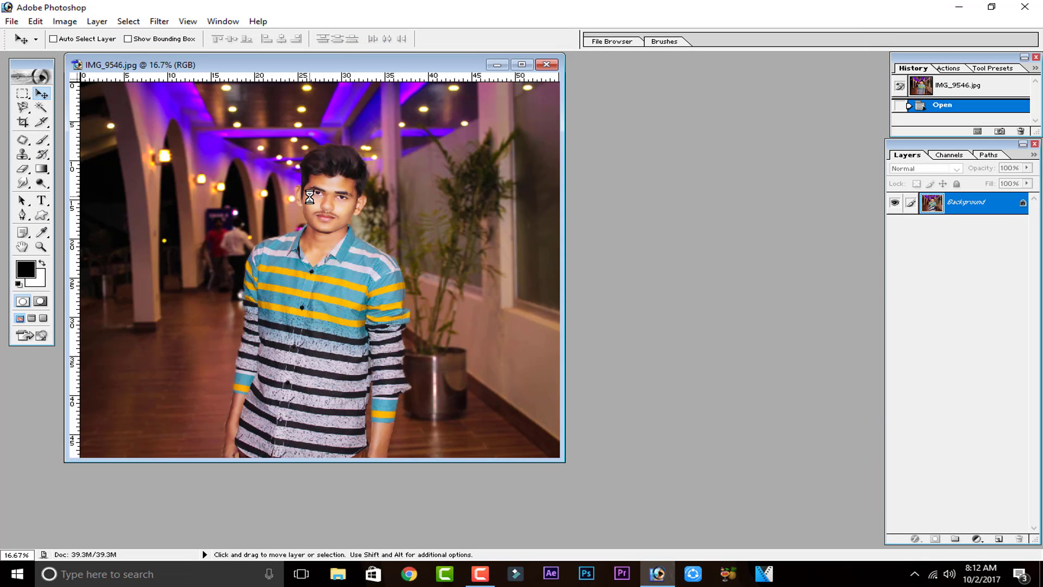
left_click(518, 65)
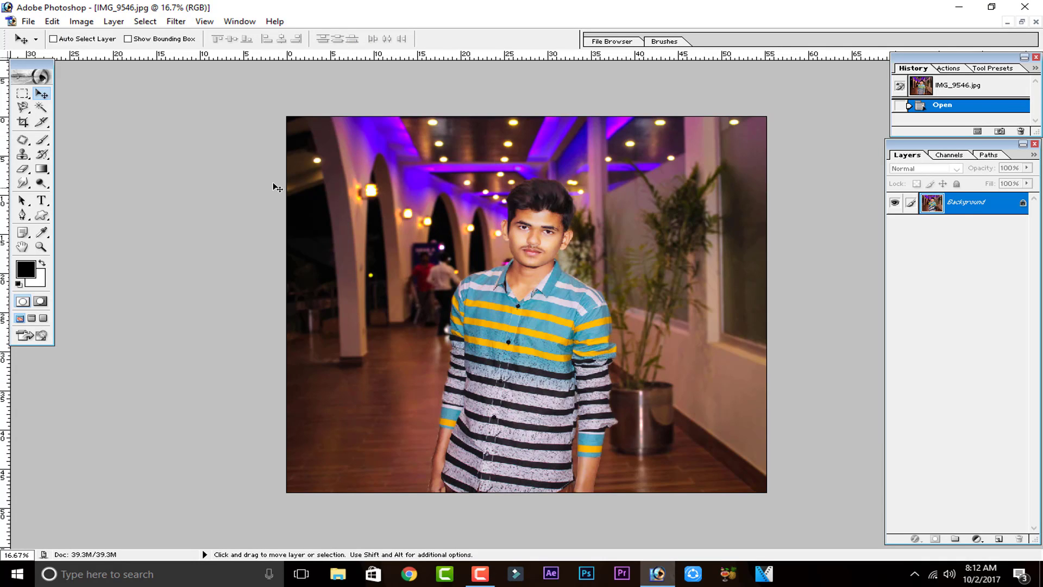
key("b")
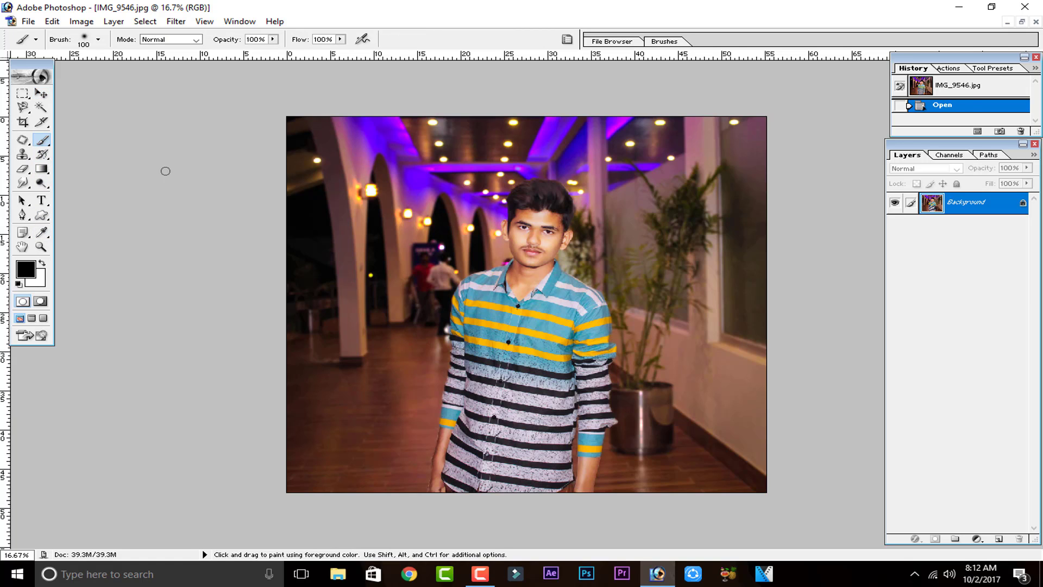
- Paint several freehand black brush strokes over the arches and lights behind the man in IMG_9546.jpg
left_click_drag(396, 178, 513, 209)
left_click_drag(468, 162, 435, 206)
mouse_move(307, 240)
left_mouse_down()
mouse_move(367, 256)
mouse_move(343, 274)
left_mouse_up()
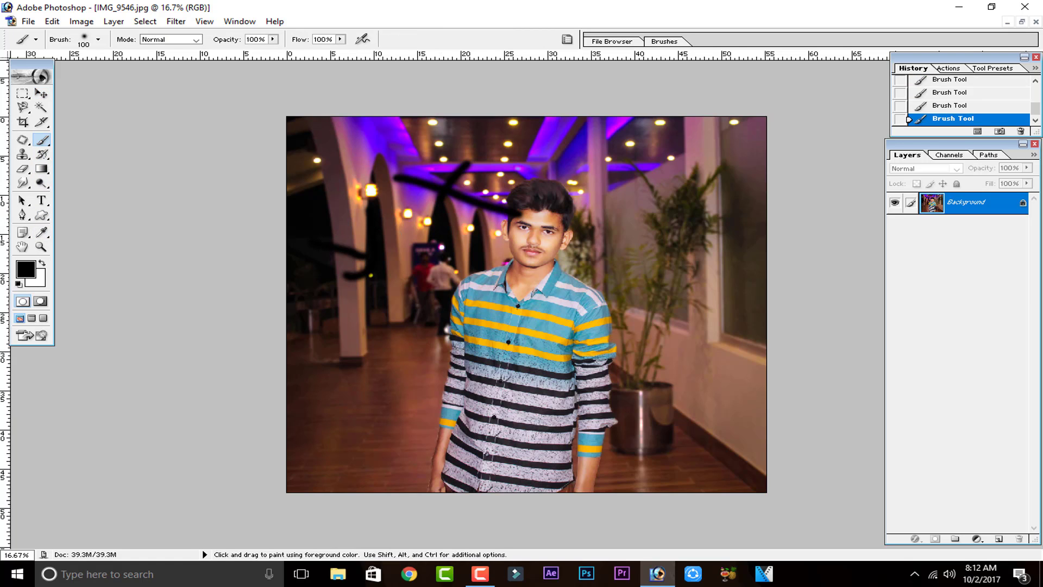
left_click_drag(393, 250, 503, 251)
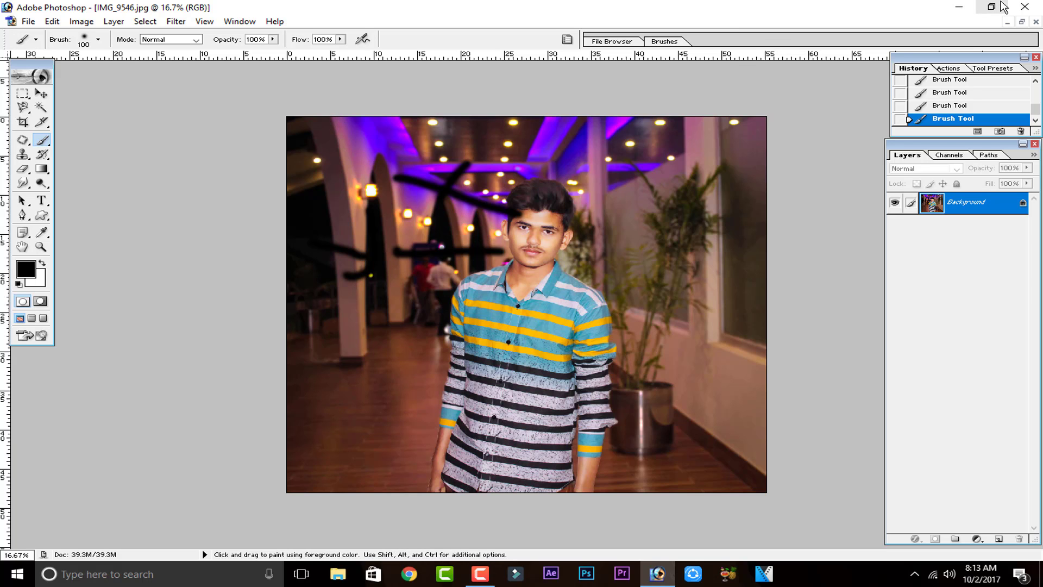
- Switch to the Windows desktop, move IMG_9546 to the middle, and paste a copy of it below
left_click(959, 6)
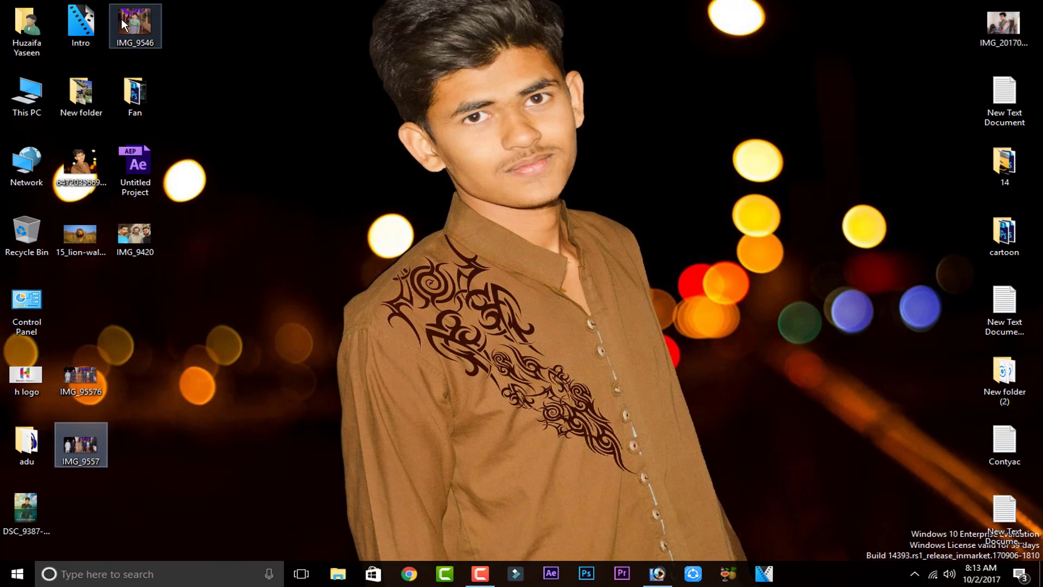
left_click_drag(121, 19, 527, 221)
right_click(527, 220)
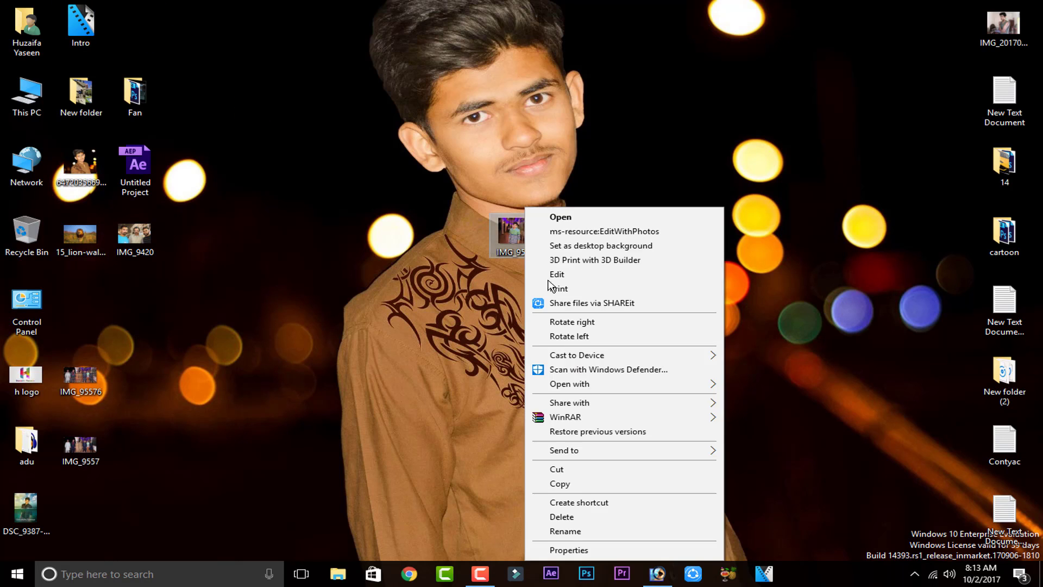
left_click(575, 484)
right_click(523, 382)
left_click(565, 440)
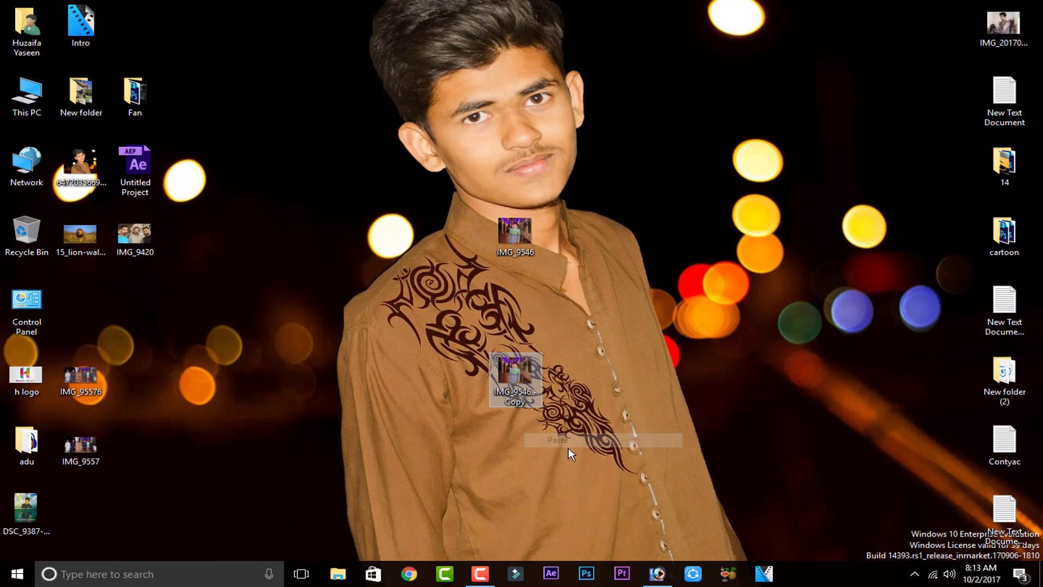
- Switch back to Photoshop, close IMG_9546.jpg without saving, and open IMG_9546 - Copy.jpg from the Desktop in a maximized window
left_click(657, 574)
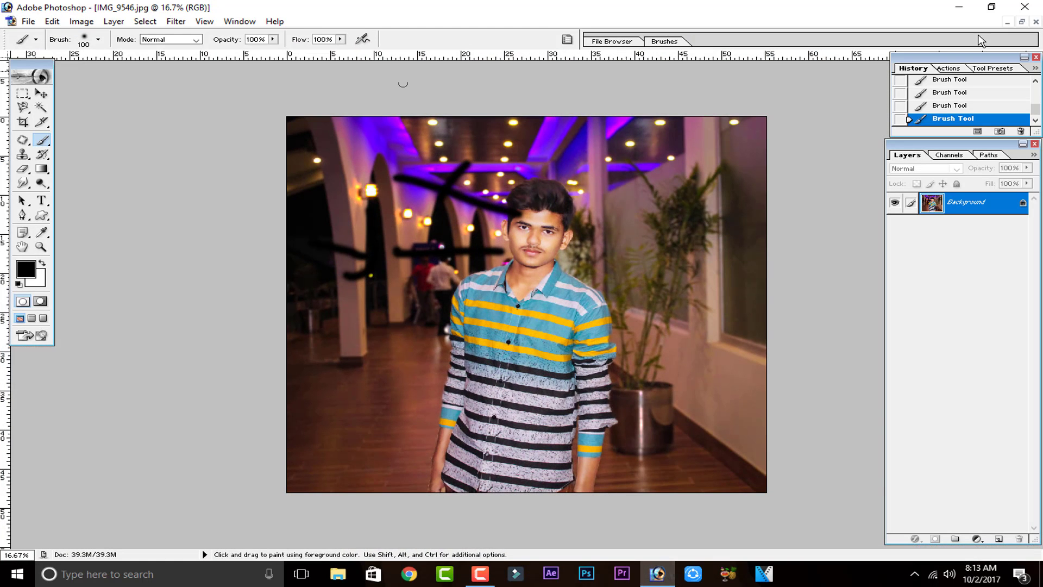
left_click(1036, 22)
left_click(522, 219)
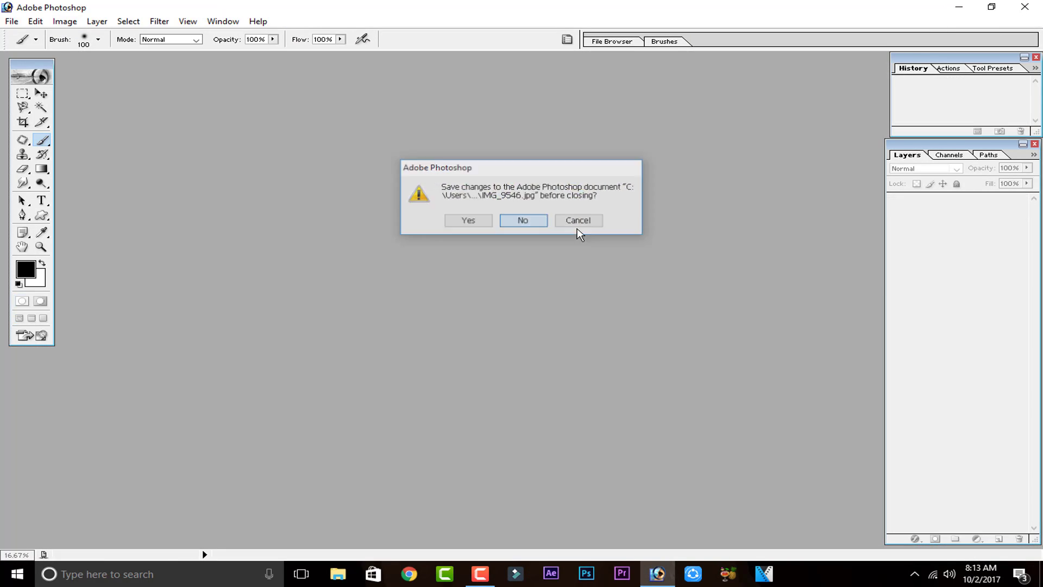
double_click(542, 213)
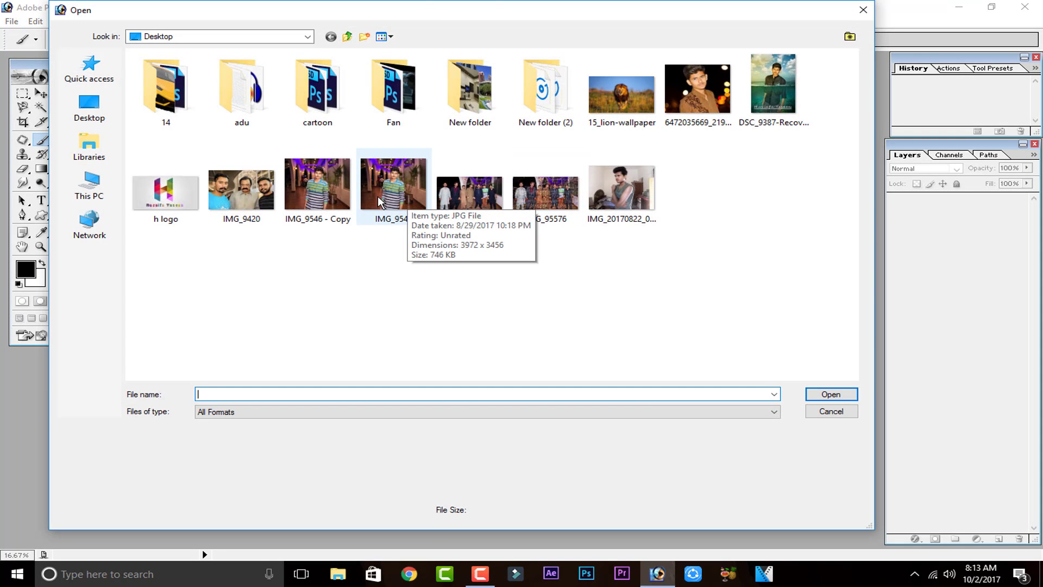
double_click(300, 202)
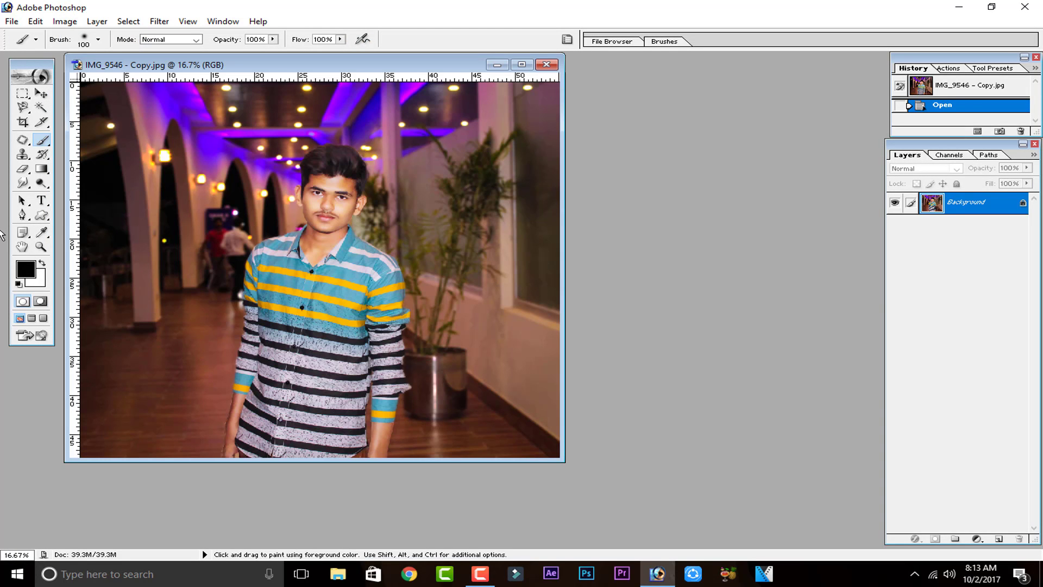
left_click(522, 65)
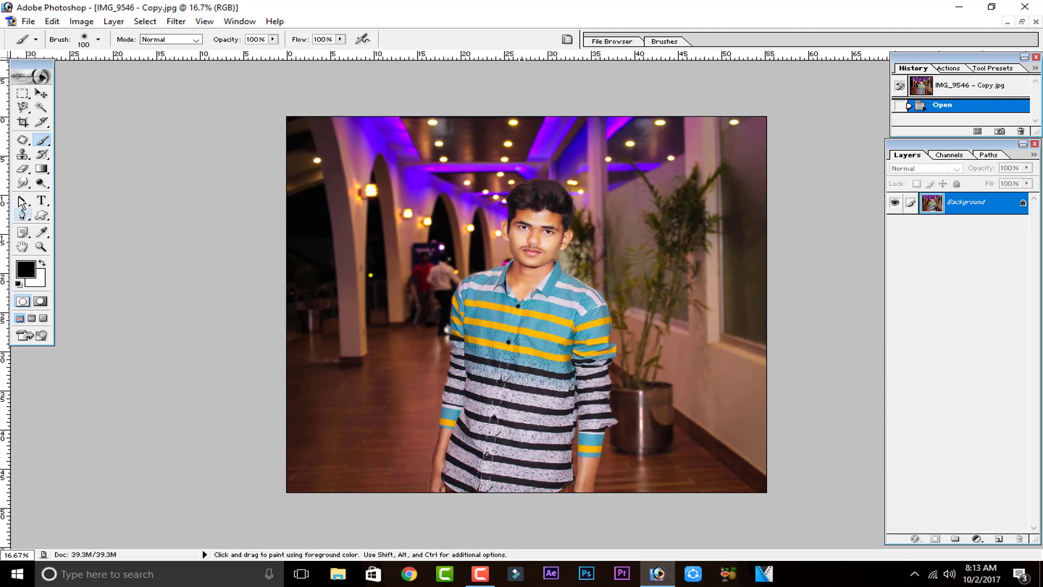
- Paint black brush strokes over the arches, save the copy, and check the saved file on the Windows desktop before returning to Photoshop
mouse_move(299, 170)
left_mouse_down()
mouse_move(380, 224)
mouse_move(381, 252)
mouse_move(484, 211)
mouse_move(393, 303)
mouse_move(454, 251)
mouse_move(374, 226)
mouse_move(434, 207)
left_mouse_up()
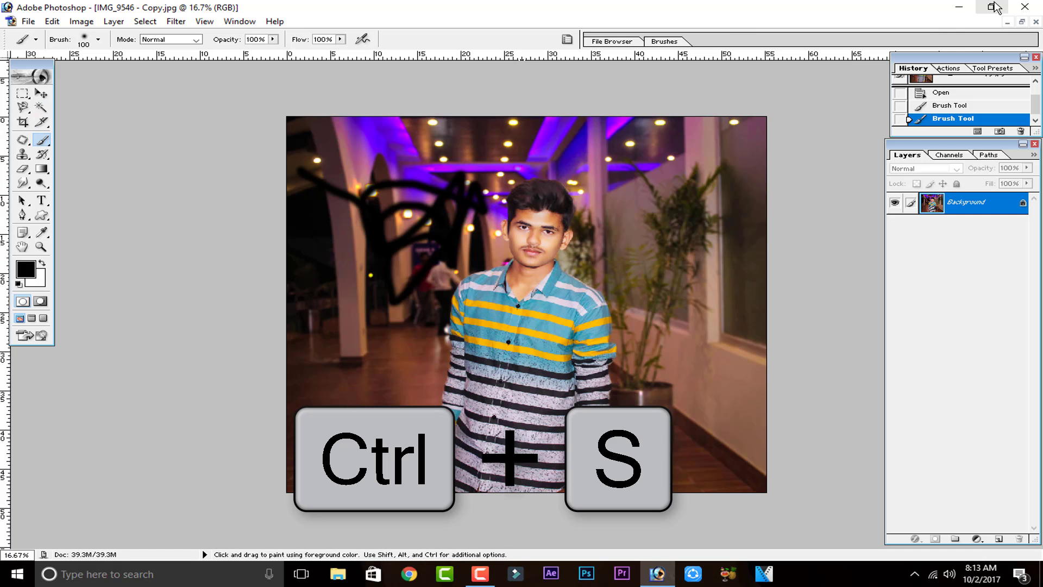
left_click(959, 8)
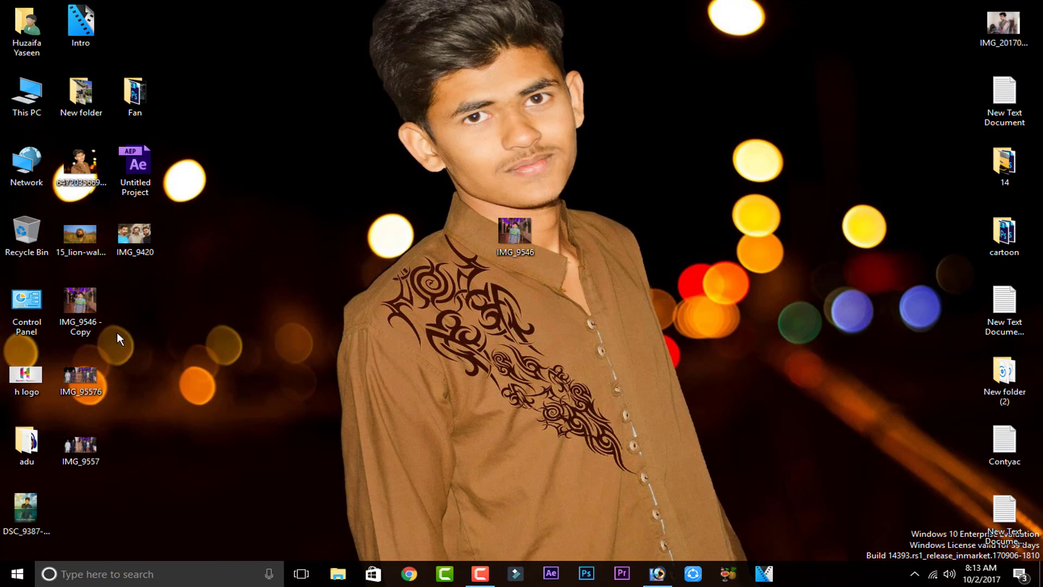
double_click(100, 312)
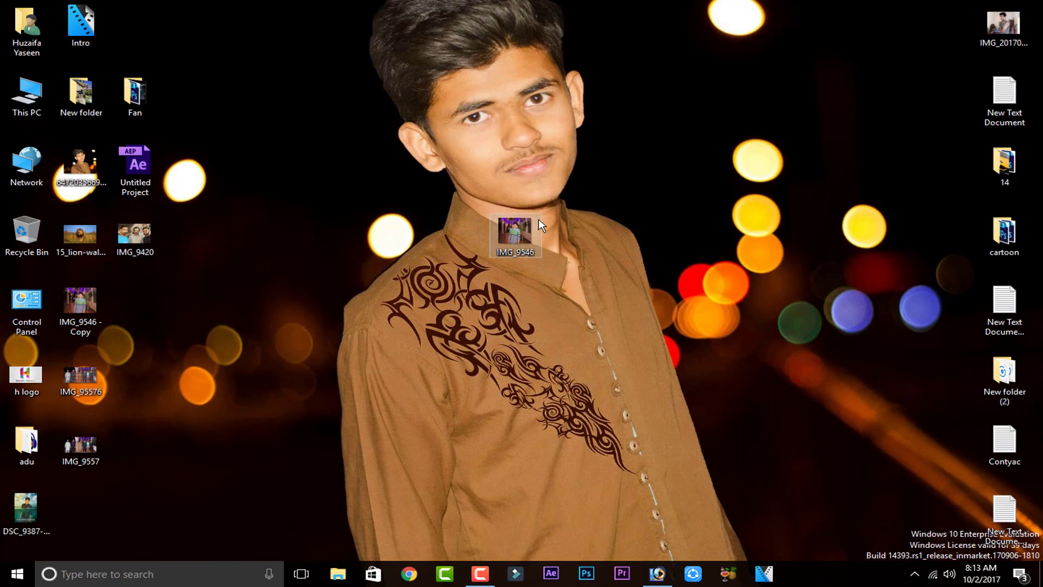
left_click(658, 573)
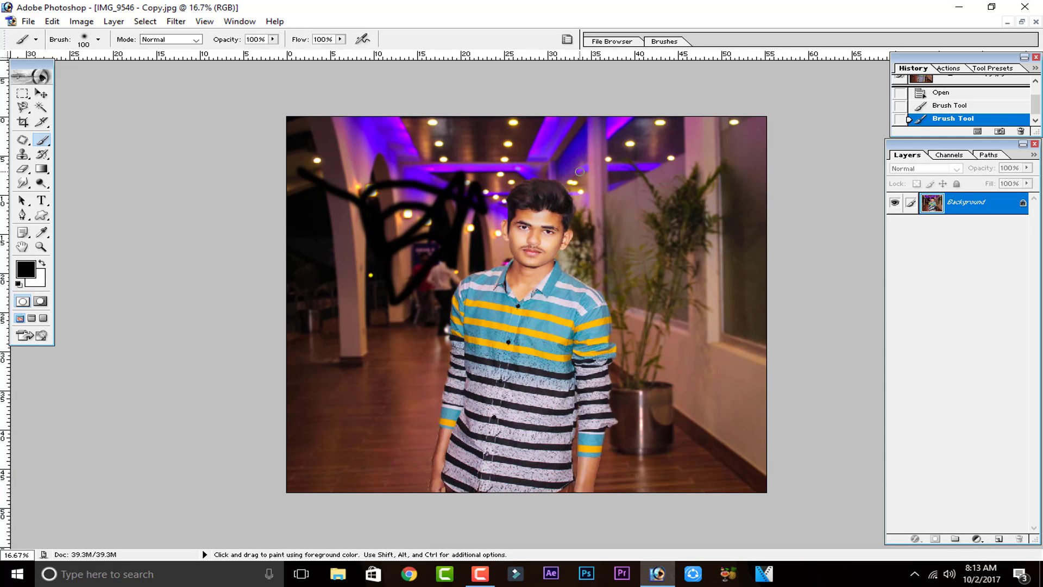
- Paint a long black stroke above the man's head and a crossing stroke over the plant
mouse_move(414, 187)
left_mouse_down()
mouse_move(643, 184)
mouse_move(682, 288)
left_mouse_up()
left_click_drag(728, 177, 626, 286)
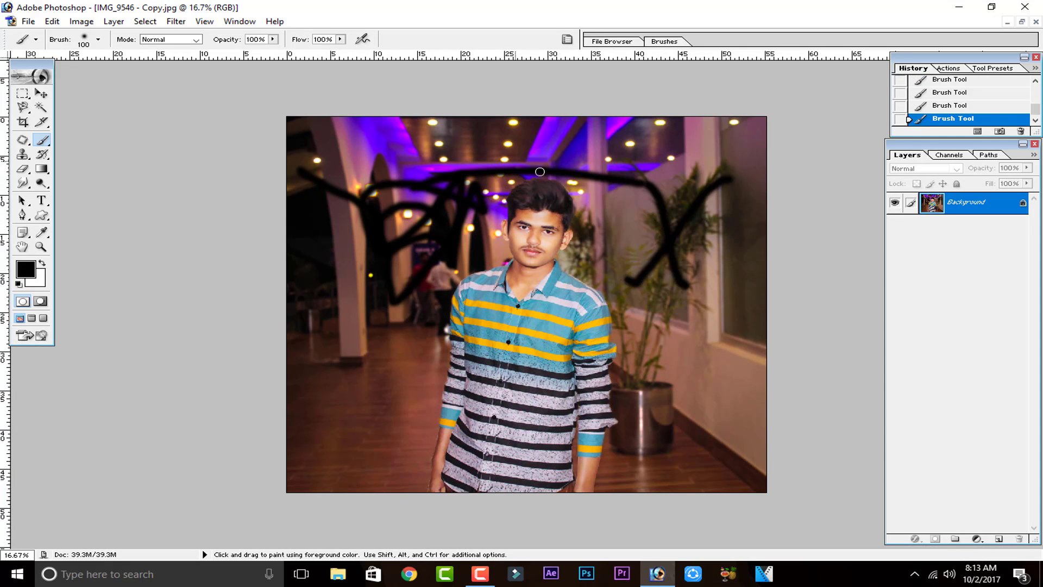
- Try to save the image to the Desktop as a JPEG named IMG_9546 - Copyyrew with Maximum quality 12
left_click(28, 22)
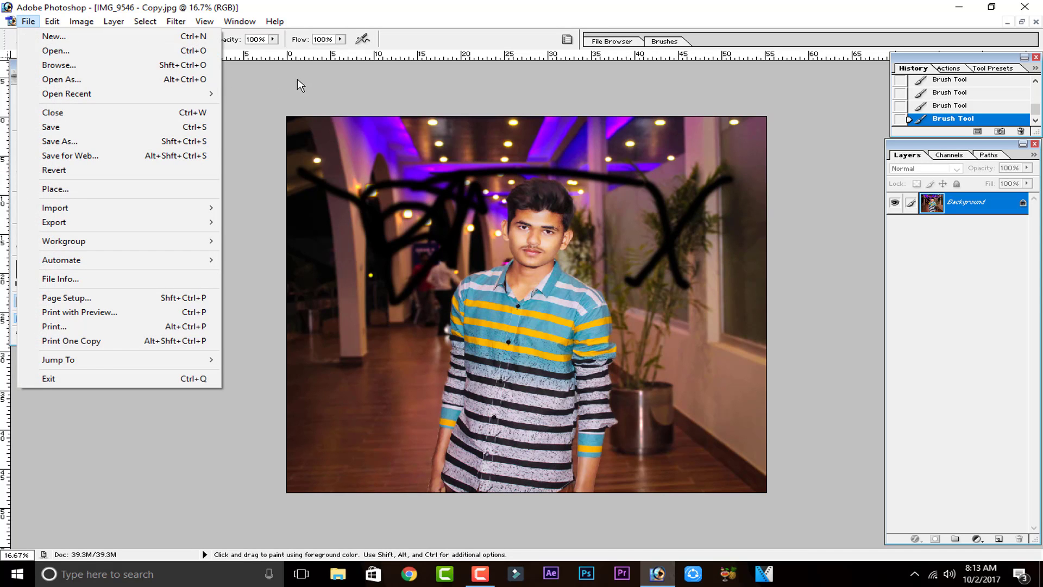
key("ctrl+shift+s")
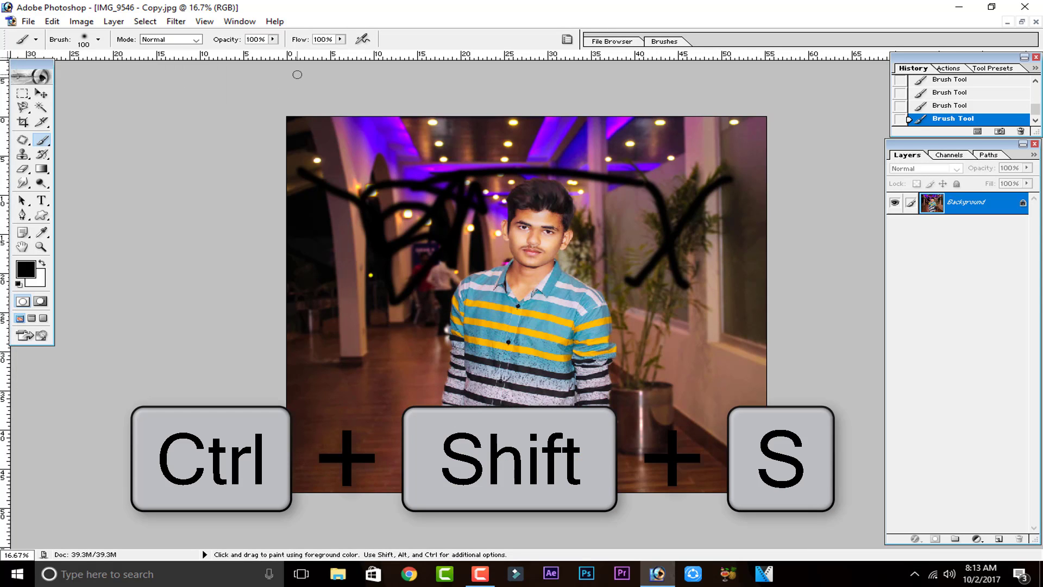
key("ctrl")
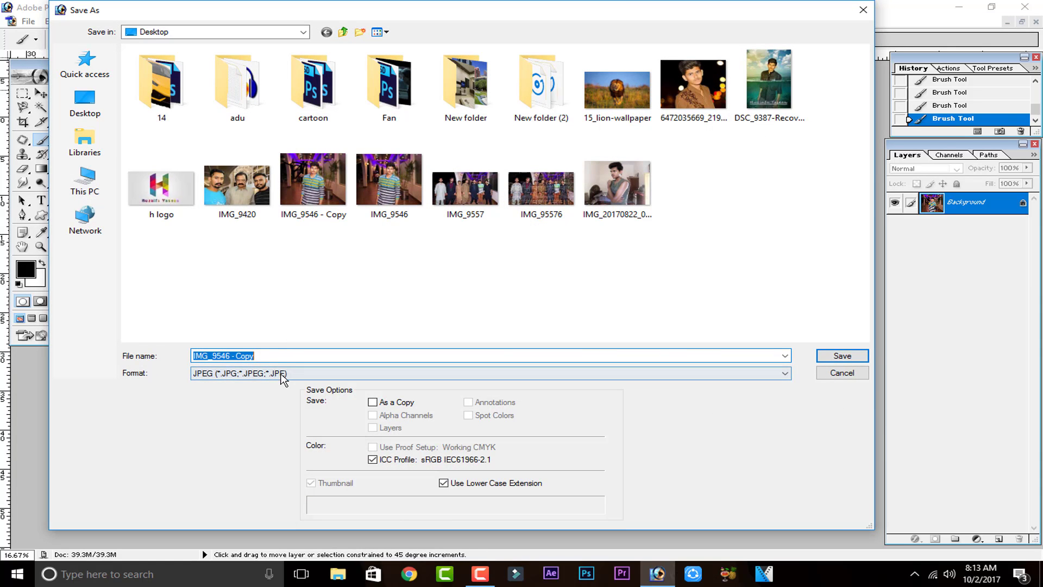
left_click(326, 354)
type("yrew")
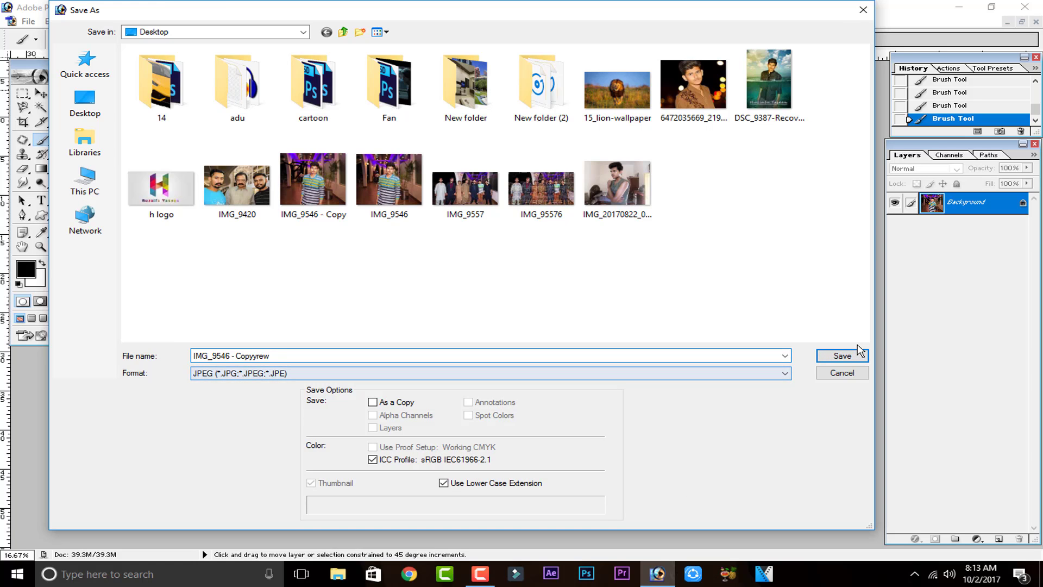
left_click(845, 355)
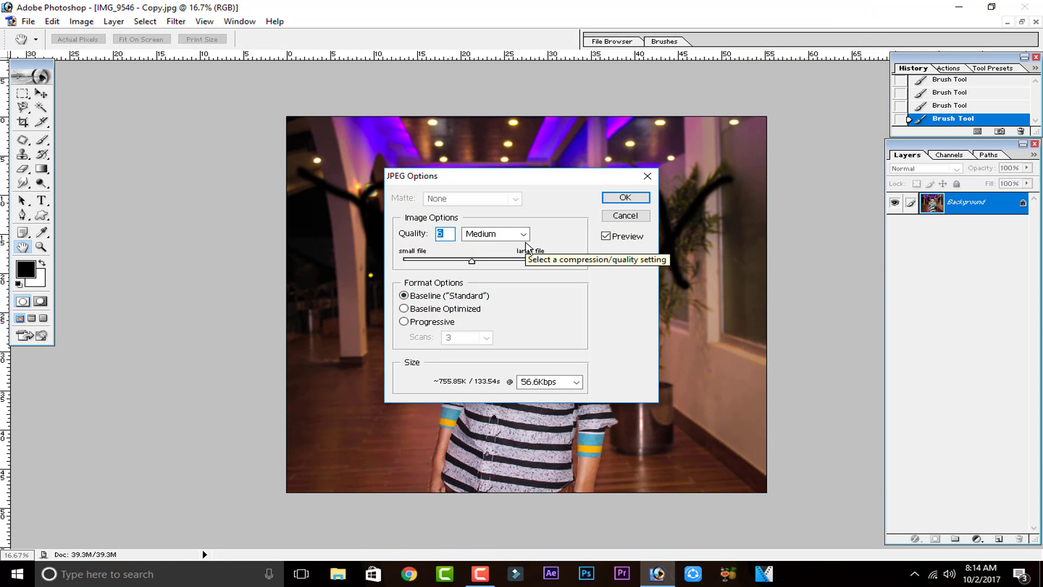
mouse_move(472, 261)
left_mouse_down()
mouse_move(665, 253)
mouse_move(469, 261)
left_mouse_up()
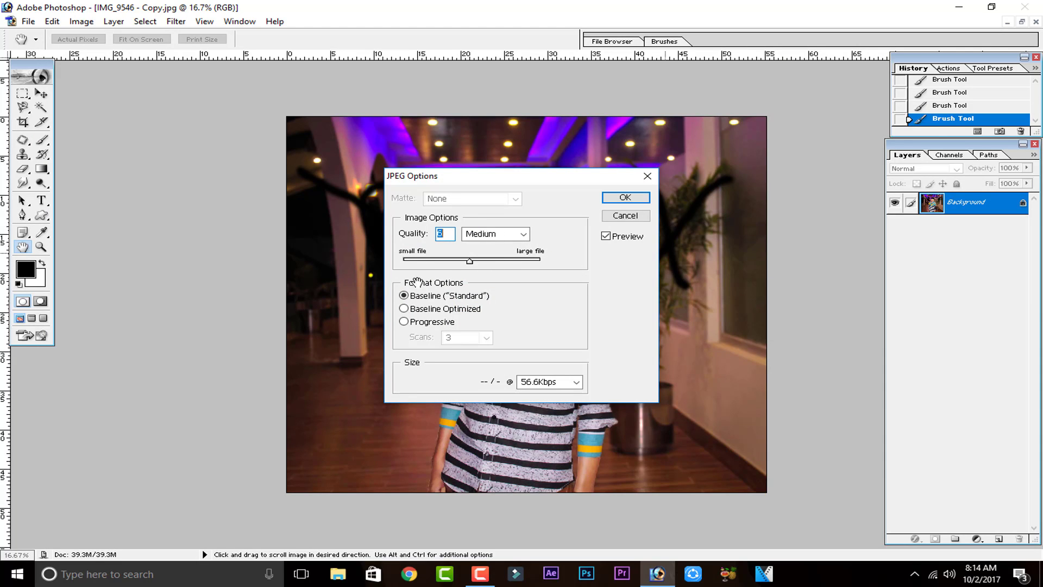
type("12")
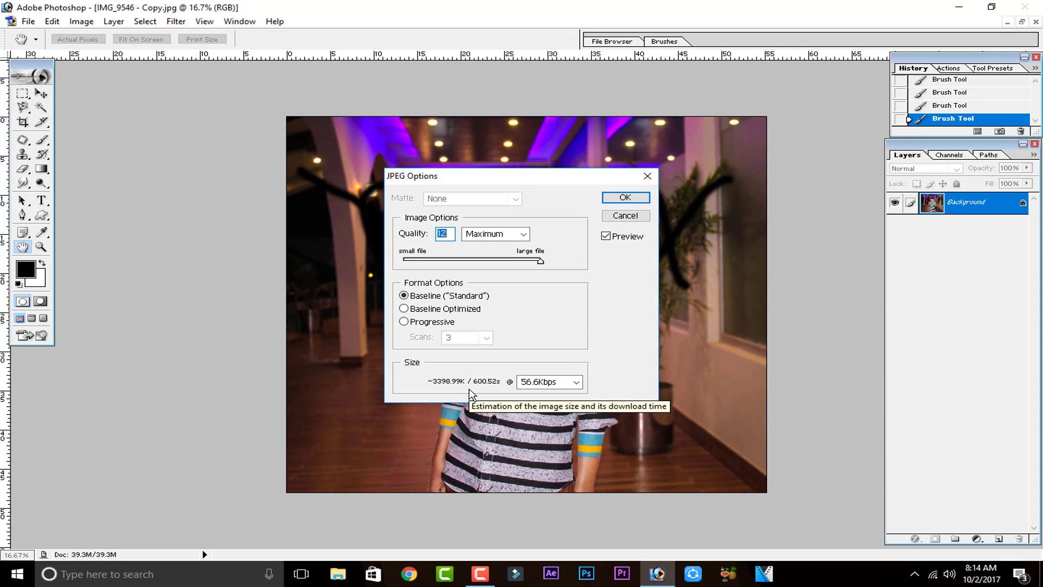
left_click(632, 218)
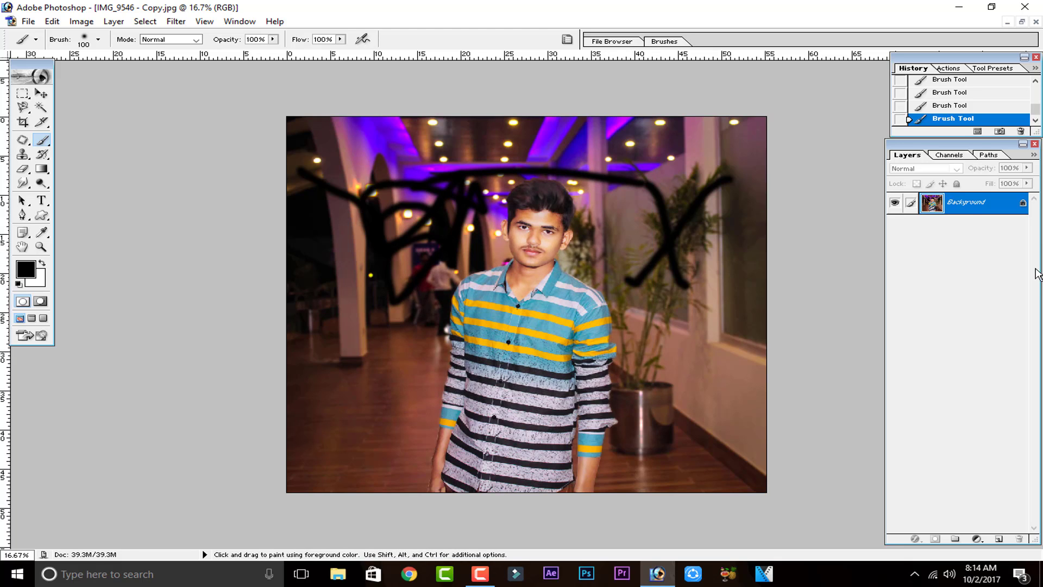
- Start Save for Web on the image, decline to continue, and check the shortcut listed for that command
key("ctrl+alt+shift+s")
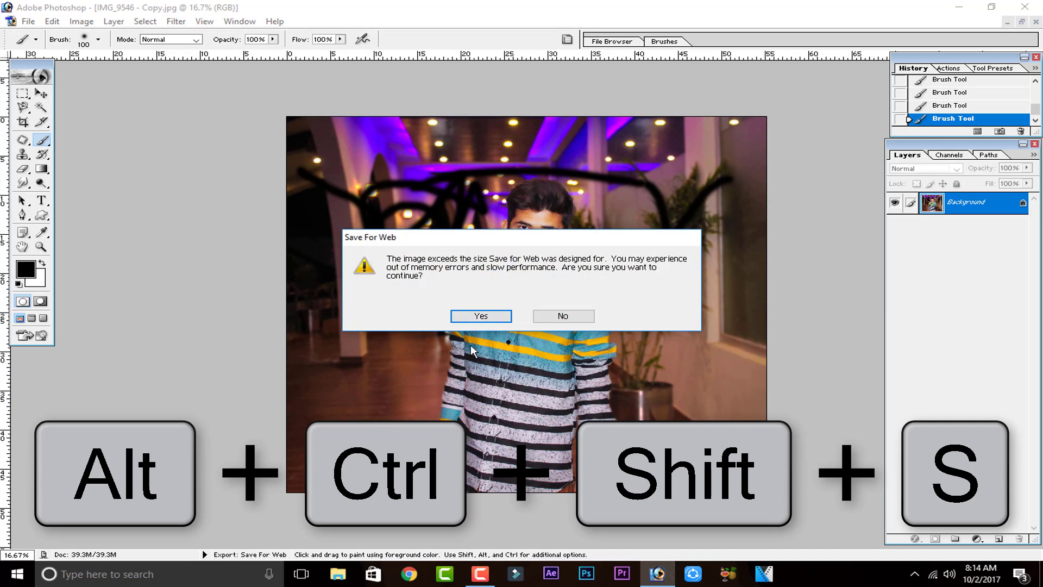
left_click(568, 318)
left_click(28, 21)
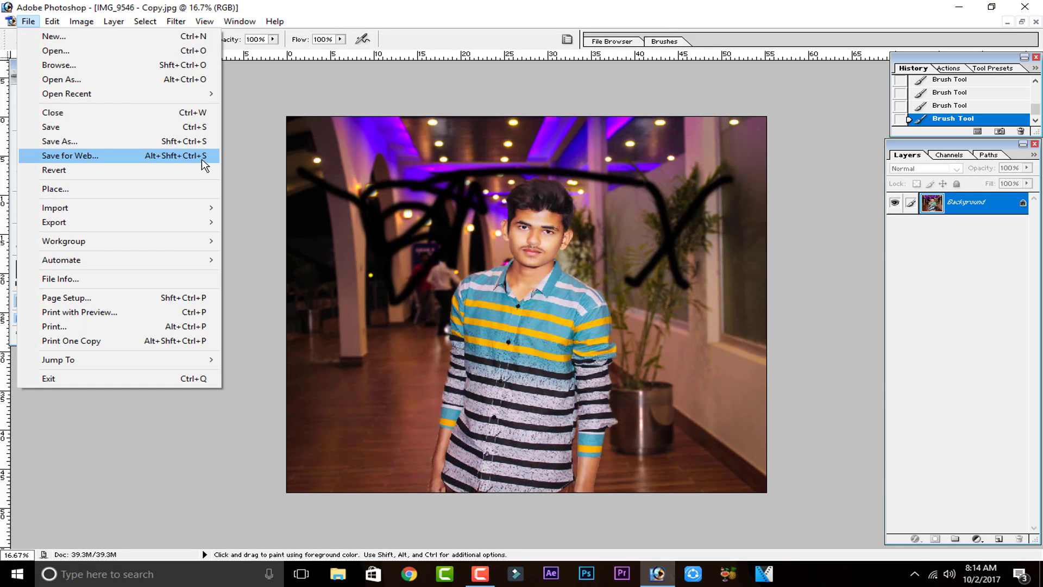
left_click(410, 193)
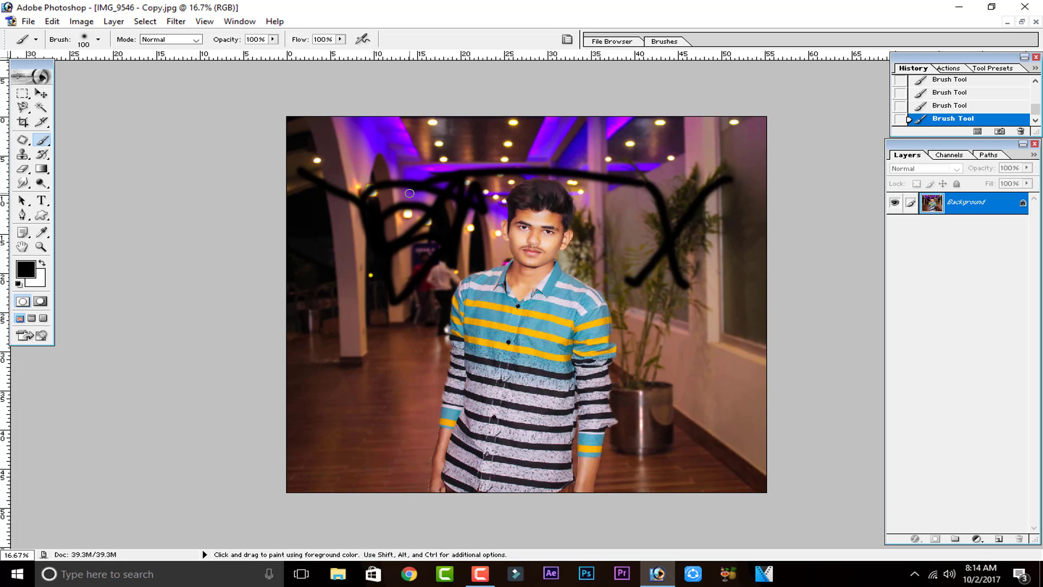
- Restore IMG_9546 - Copy.jpg to its opening history snapshot and close it without saving
scroll(946, 113, "up", 5)
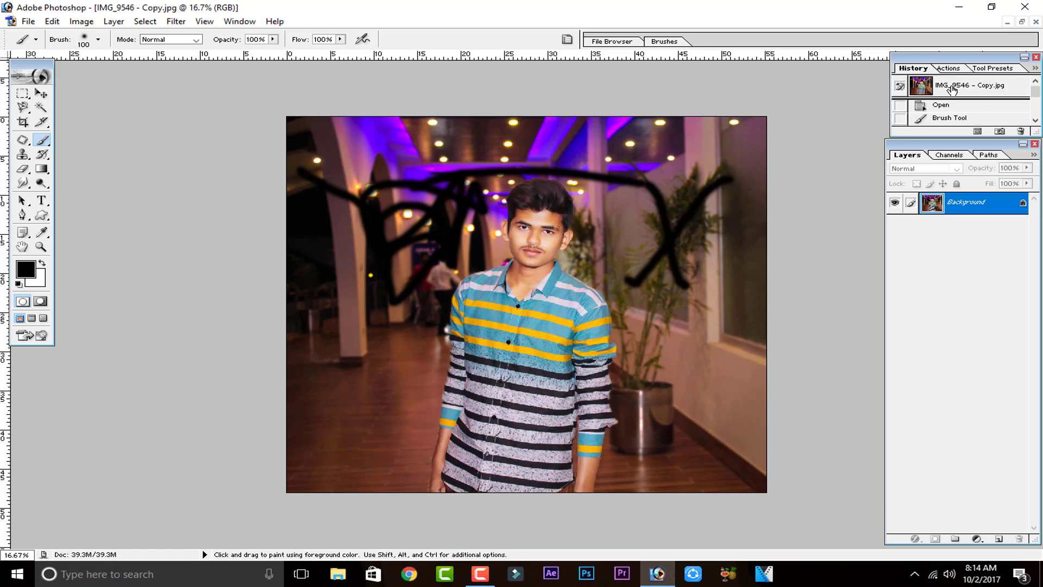
left_click(952, 89)
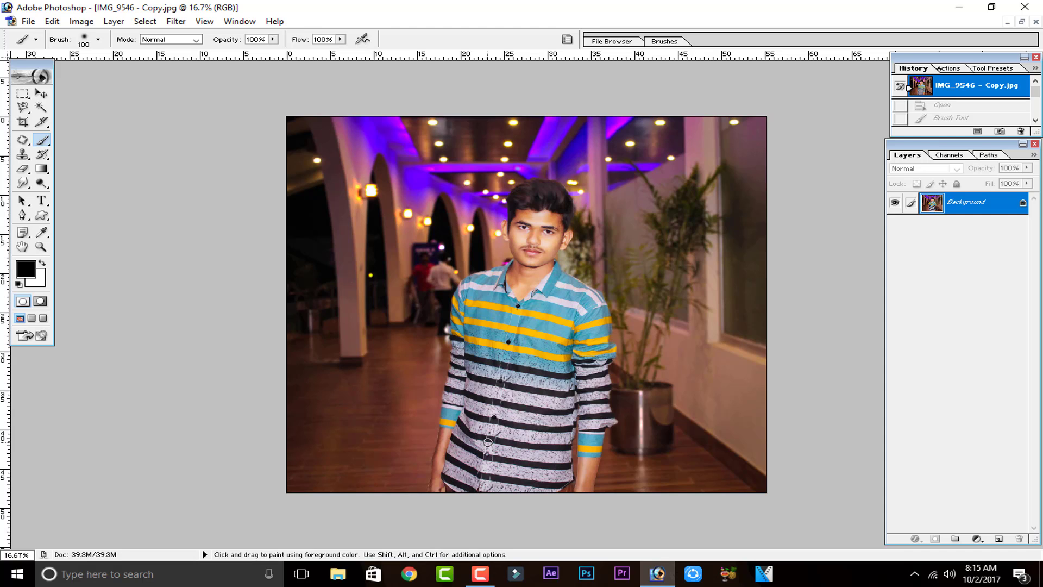
key("ctrl+w")
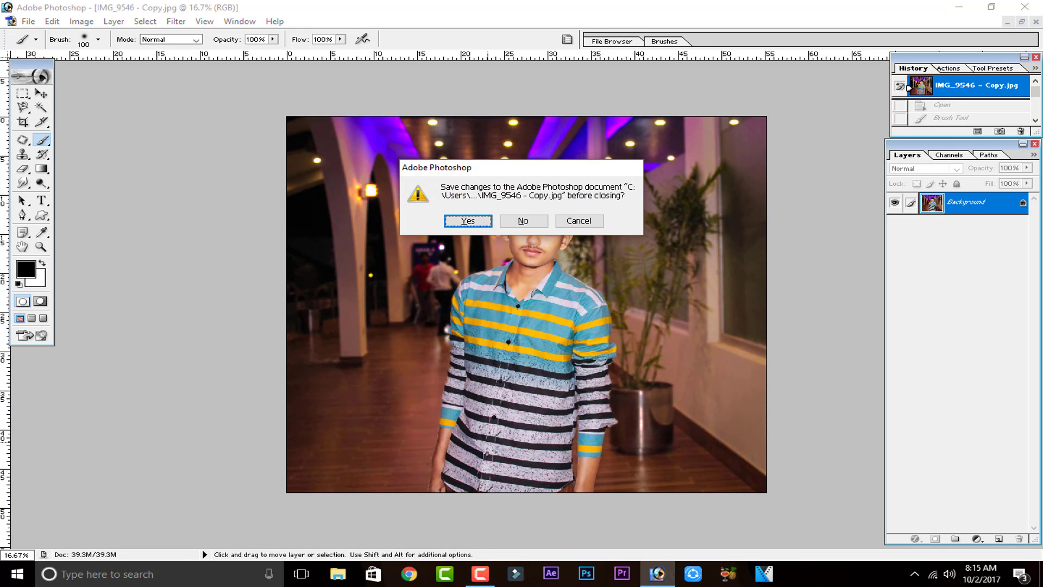
left_click(522, 220)
- Quit Photoshop and launch it again
key("ctrl+q")
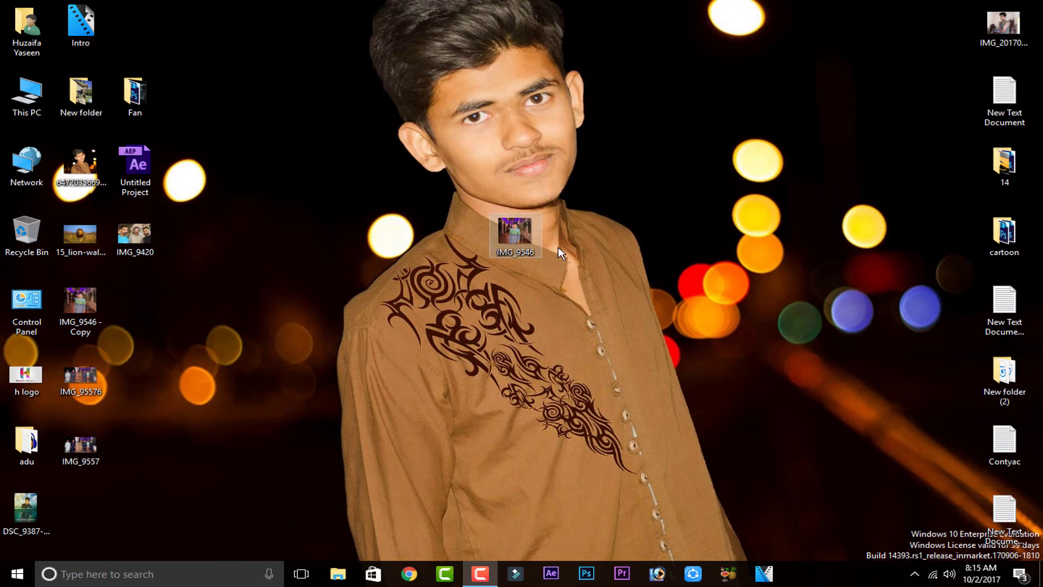
left_click(657, 573)
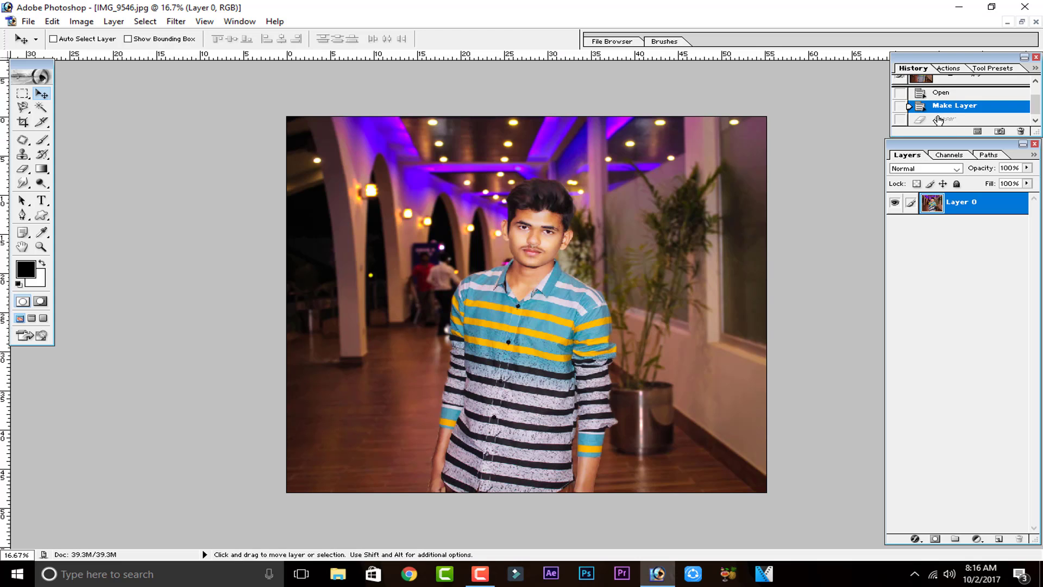
- Go forward to the Eraser history state, activate the Brush tool, and go back to the Make Layer state
left_click(938, 119)
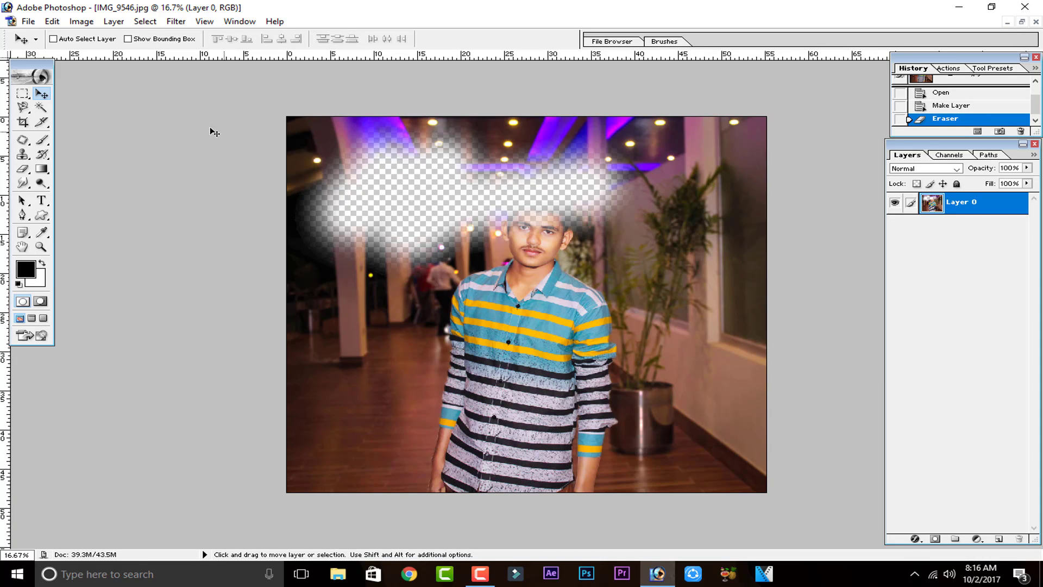
left_click(42, 140)
left_click(955, 105)
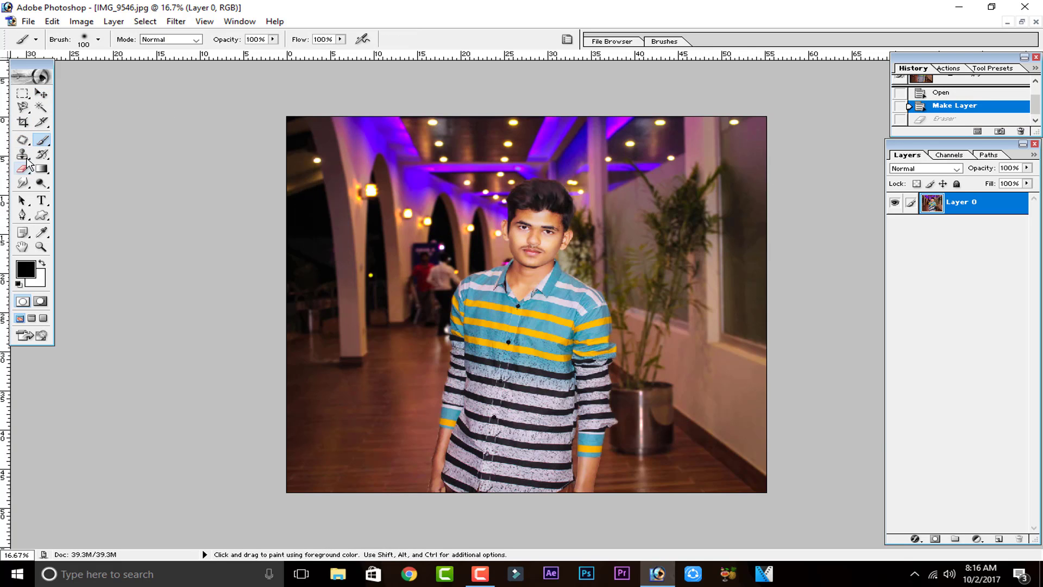
- Erase a soft area over the arches on Layer 0 with the size 600 Eraser, and undo and redo the erasure
left_click(27, 169)
mouse_move(359, 179)
left_mouse_down()
mouse_move(386, 182)
mouse_move(357, 203)
mouse_move(376, 175)
left_mouse_up()
key("ctrl+z")
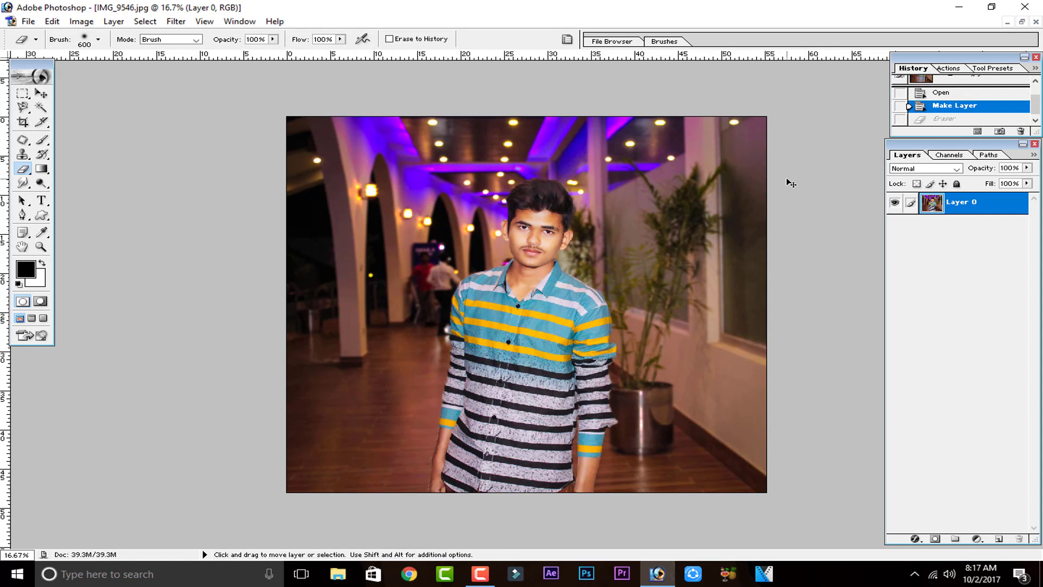
key("ctrl+z")
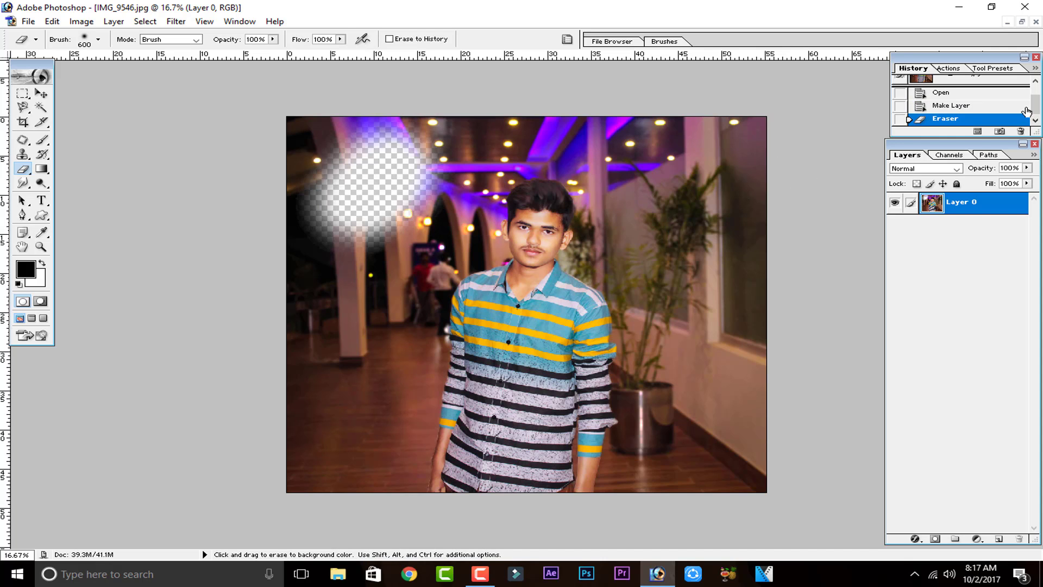
- Erase a wide soft band over the arches and across the man's face on Layer 0, and undo and redo it repeatedly
left_click(970, 105)
mouse_move(323, 158)
left_mouse_down()
mouse_move(372, 153)
mouse_move(333, 231)
mouse_move(390, 205)
mouse_move(449, 217)
mouse_move(630, 197)
left_mouse_up()
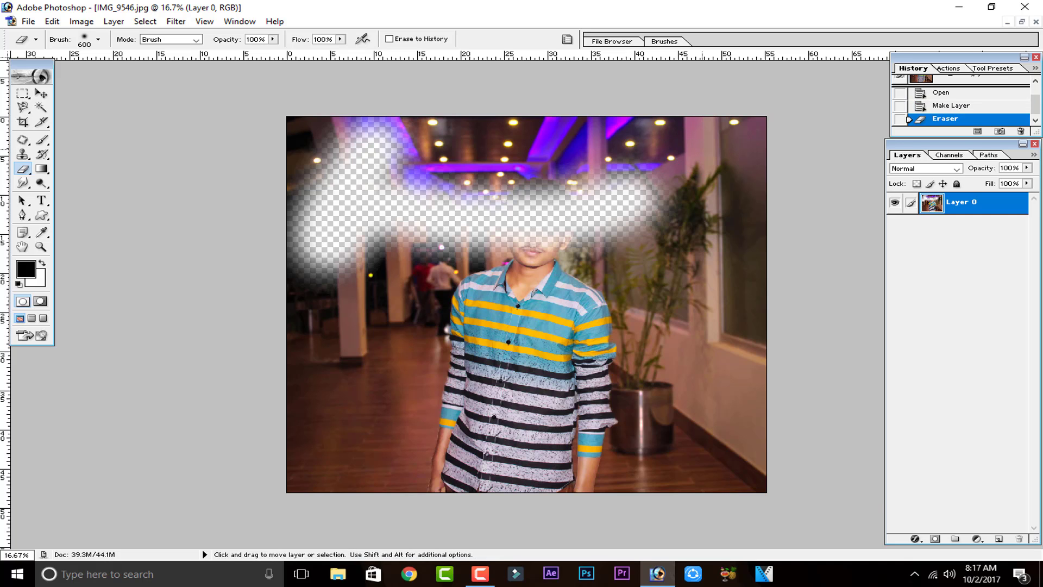
key("ctrl+z")
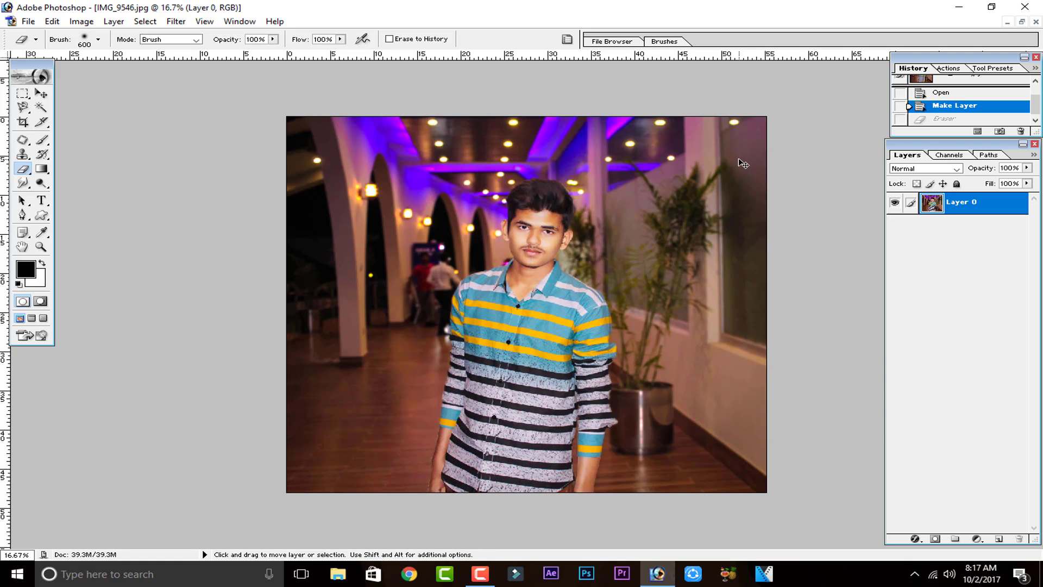
key("ctrl+z")
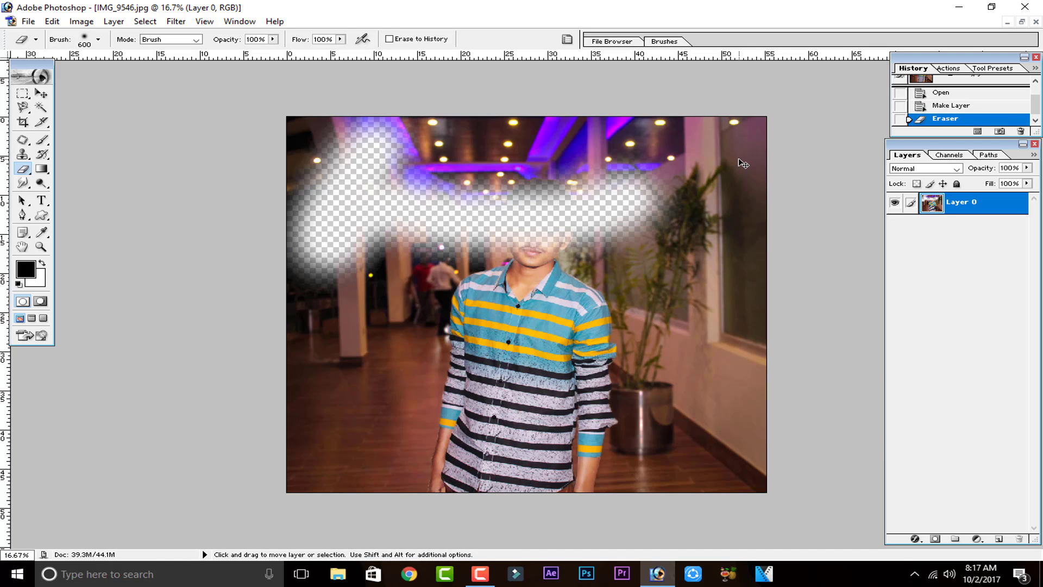
key("ctrl+z")
key("ctrl+z")
key("ctrl+z")
key("ctrl+z")
key("ctrl+z")
key("ctrl+z")
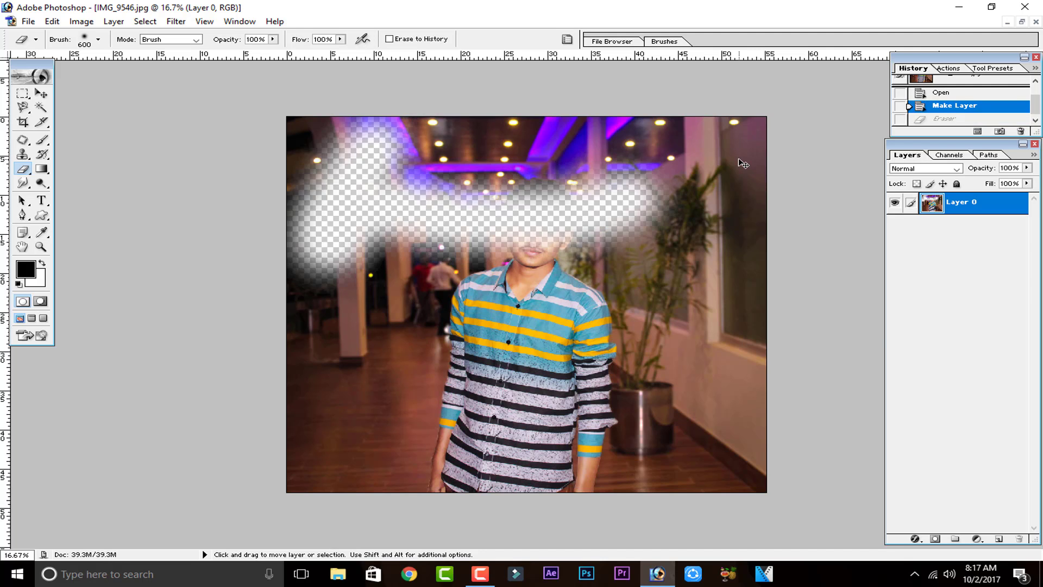
key("ctrl+z")
key("ctrl+z")
key("ctrl+z")
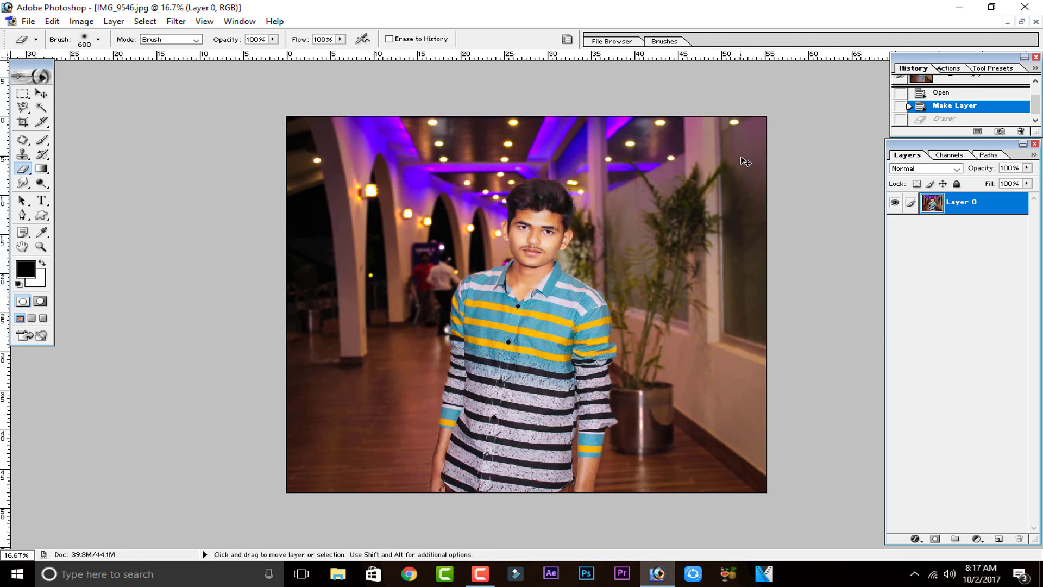
- Switch back and forth between the Eraser, Make Layer and Open states in the history
left_click(962, 120)
left_click(949, 106)
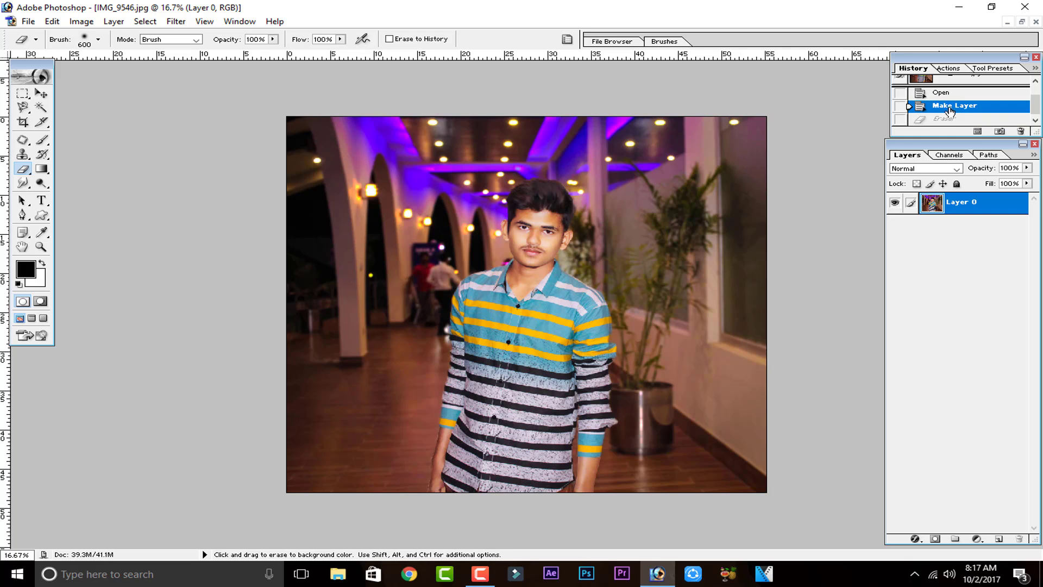
left_click(946, 121)
left_click(948, 106)
left_click(950, 87)
left_click(938, 115)
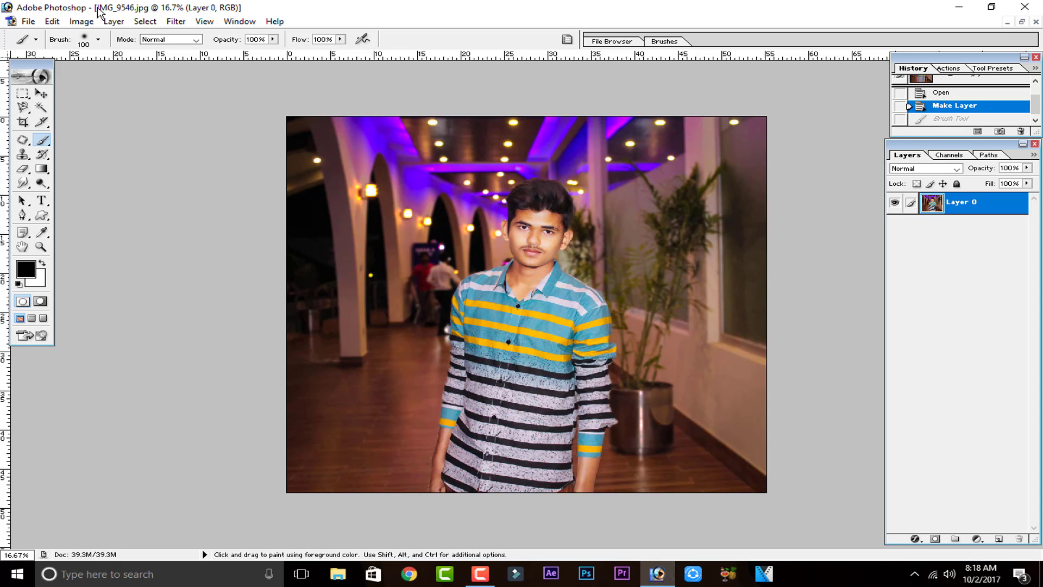
- Draw a Magnetic Lasso selection around the arches and the man's face and upper chest on Layer 0
left_click(41, 93)
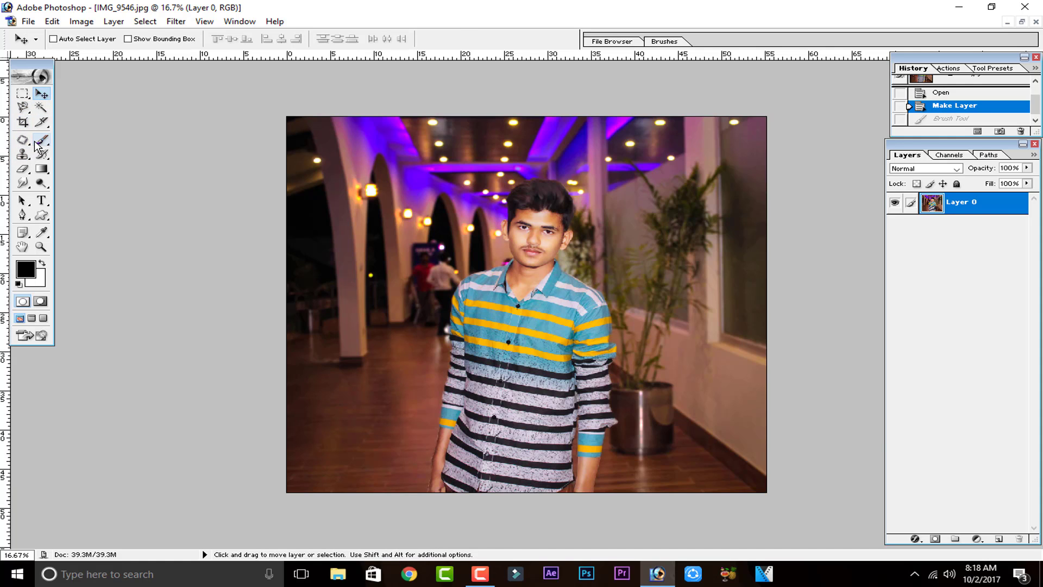
left_click(23, 107)
left_click(347, 236)
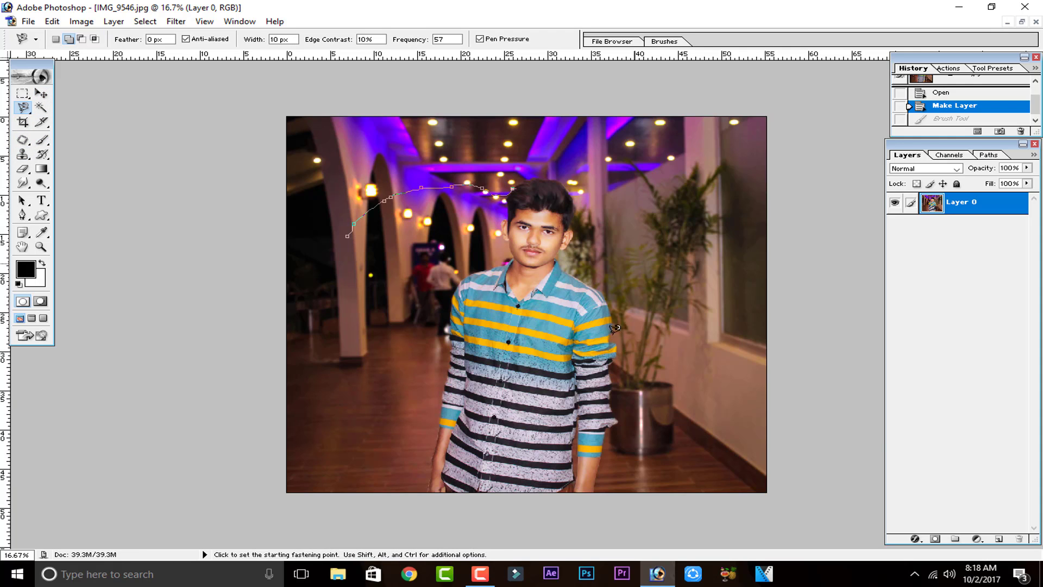
double_click(346, 296)
- Cut the selected area out of Layer 0 and undo the cut
key("ctrl+x")
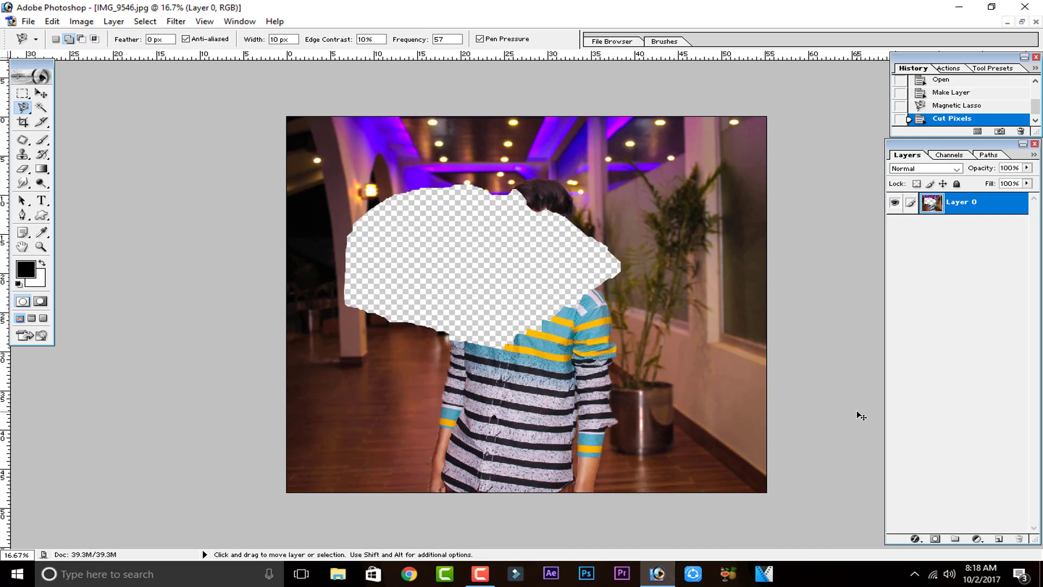
key("ctrl+z")
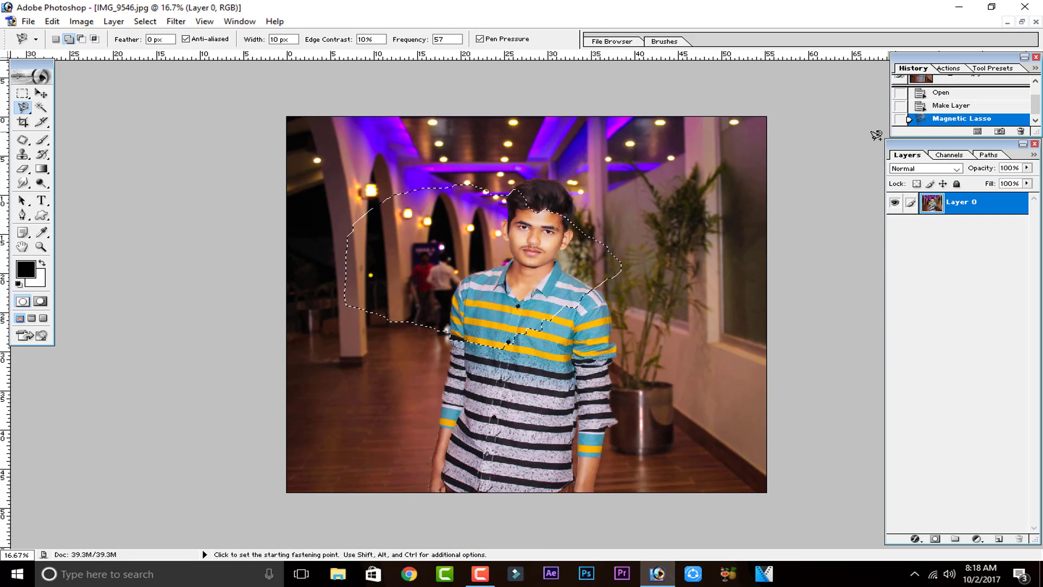
key("ctrl")
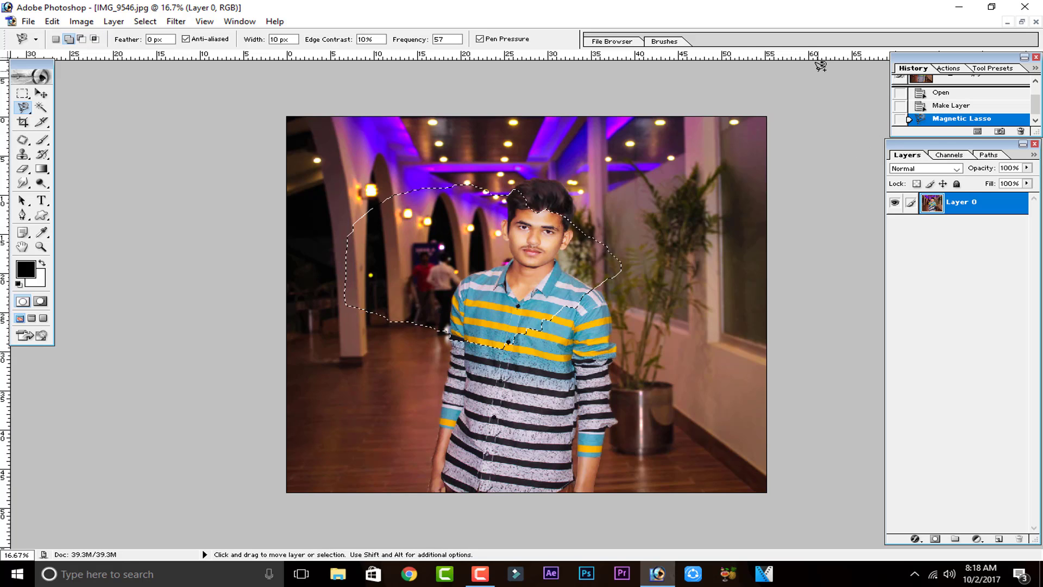
- Copy the selected area and paste it as a new layer, checking it with Layer 0 briefly hidden
key("ctrl+c")
key("ctrl+v")
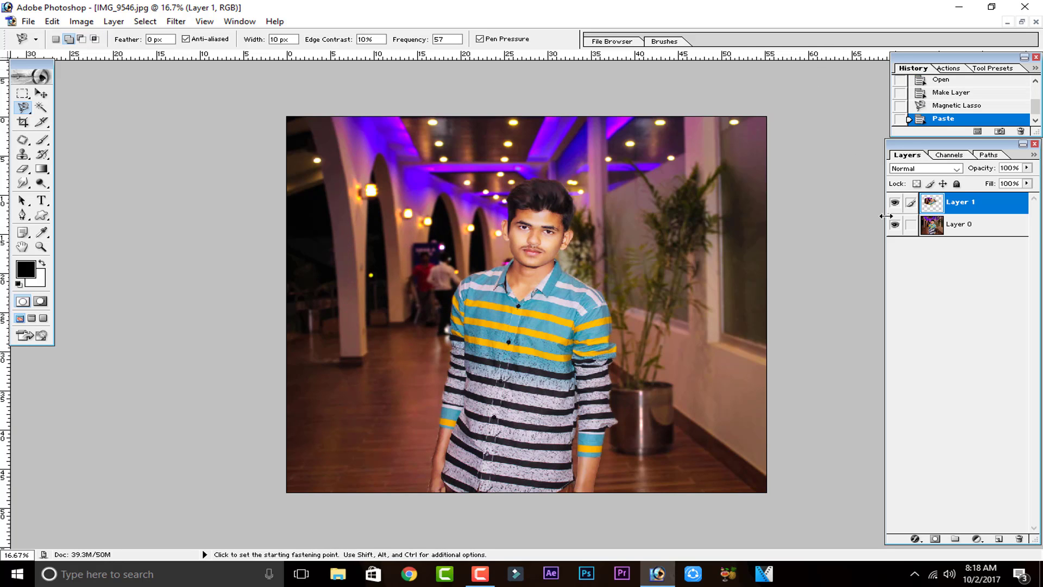
left_click(894, 225)
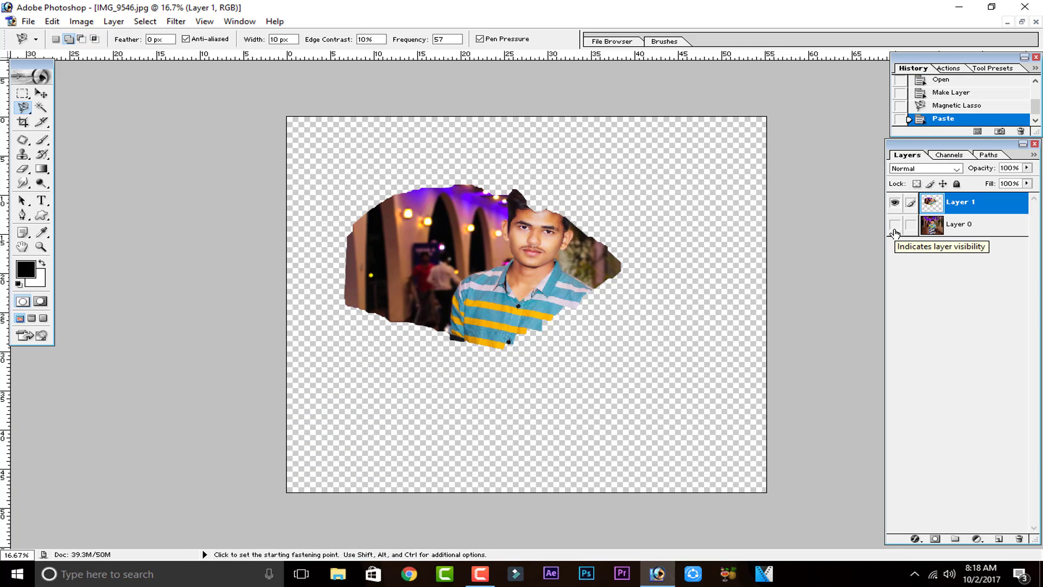
left_click(894, 224)
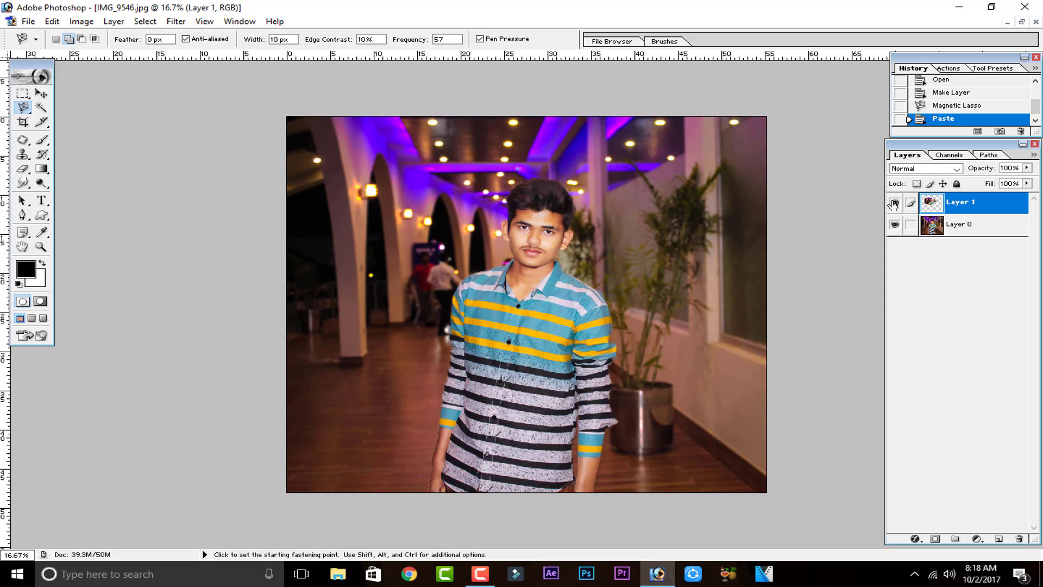
- On Layer 0, select the metal planter and adjoining sleeve with the Magnetic Lasso, copy the area, and deselect
left_click(934, 231)
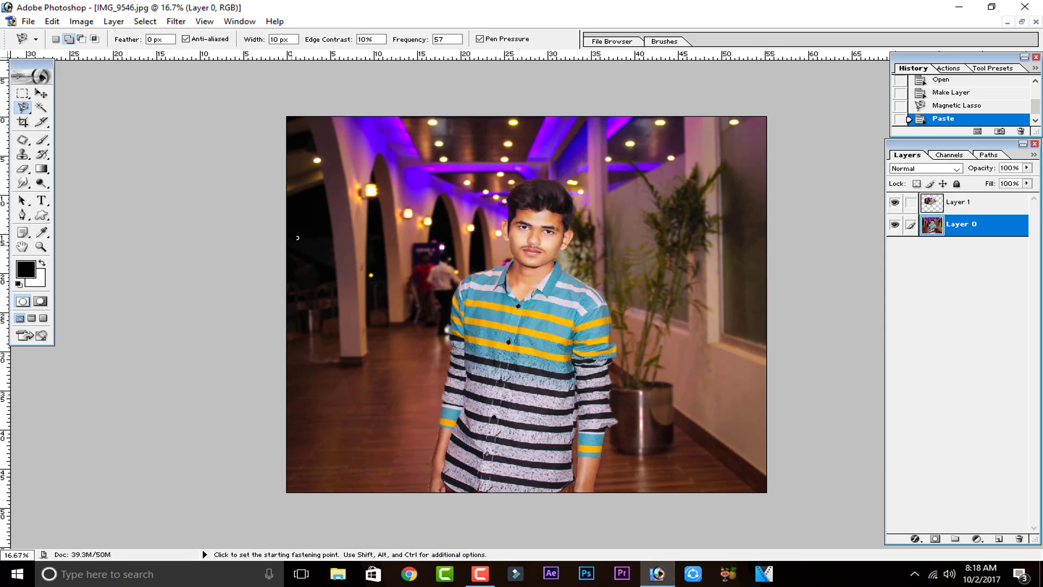
left_click(409, 269)
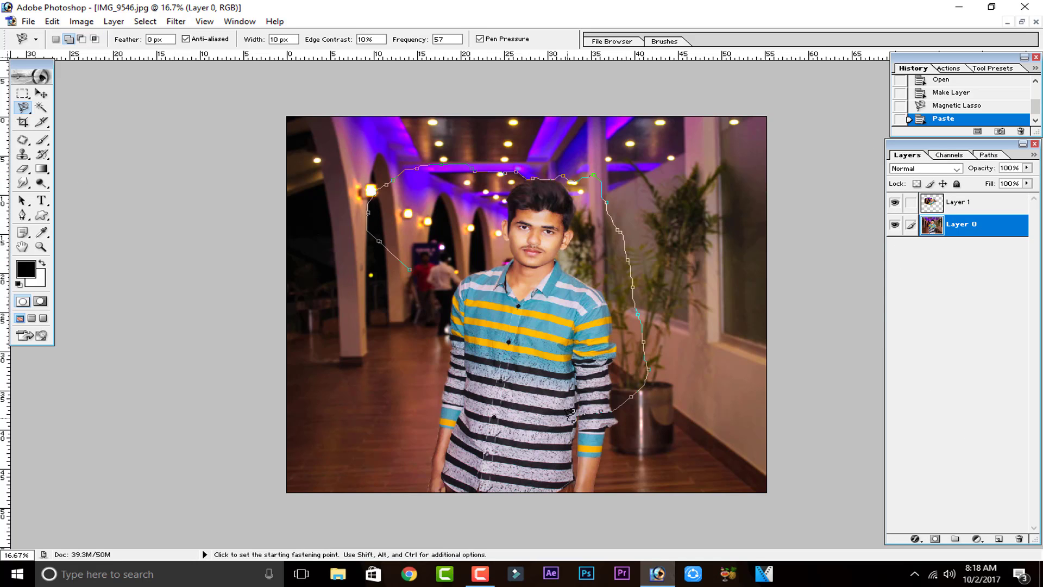
key("Escape")
left_click(572, 447)
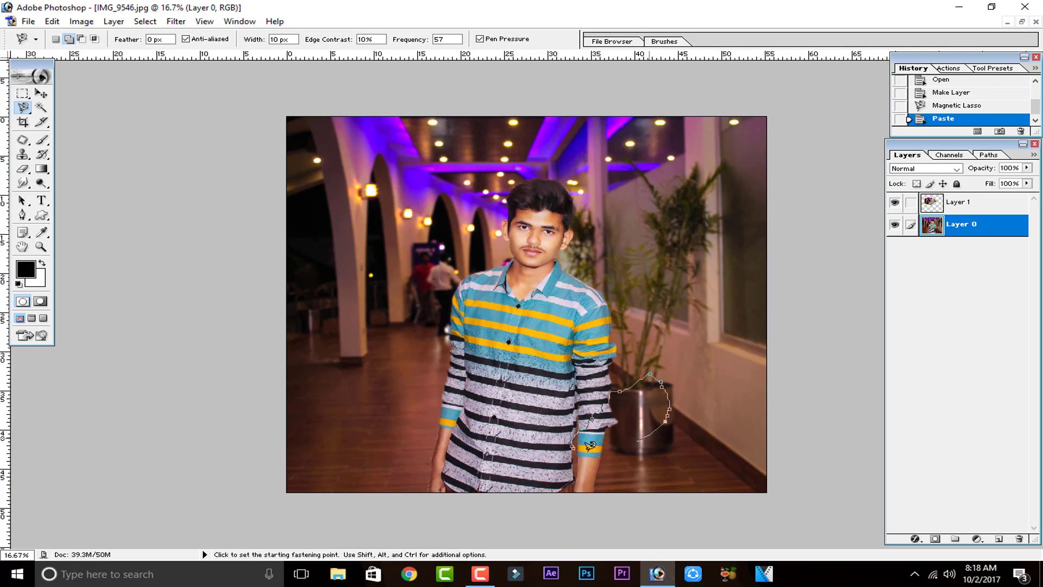
double_click(575, 463)
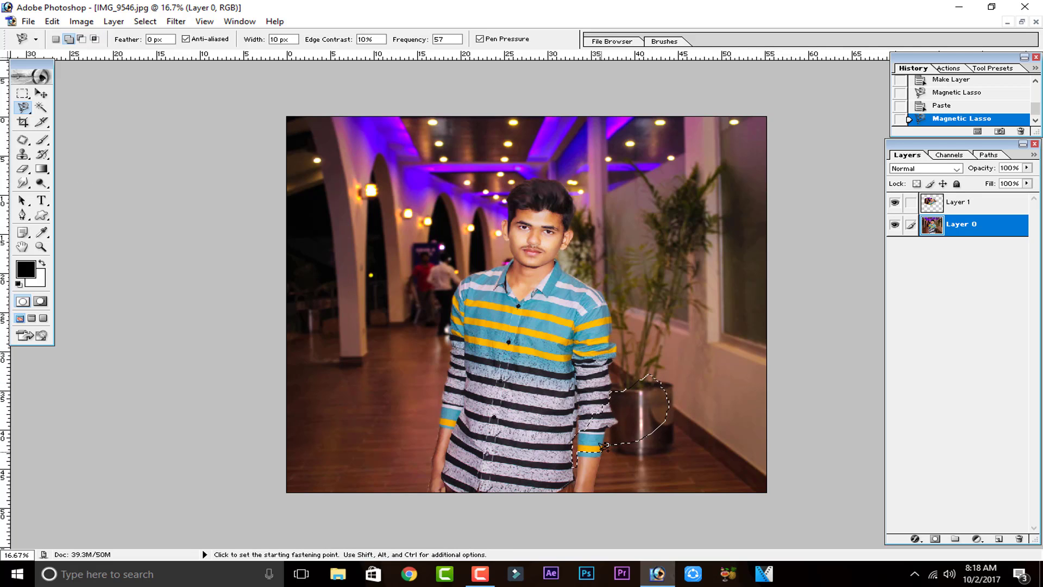
left_click(628, 439)
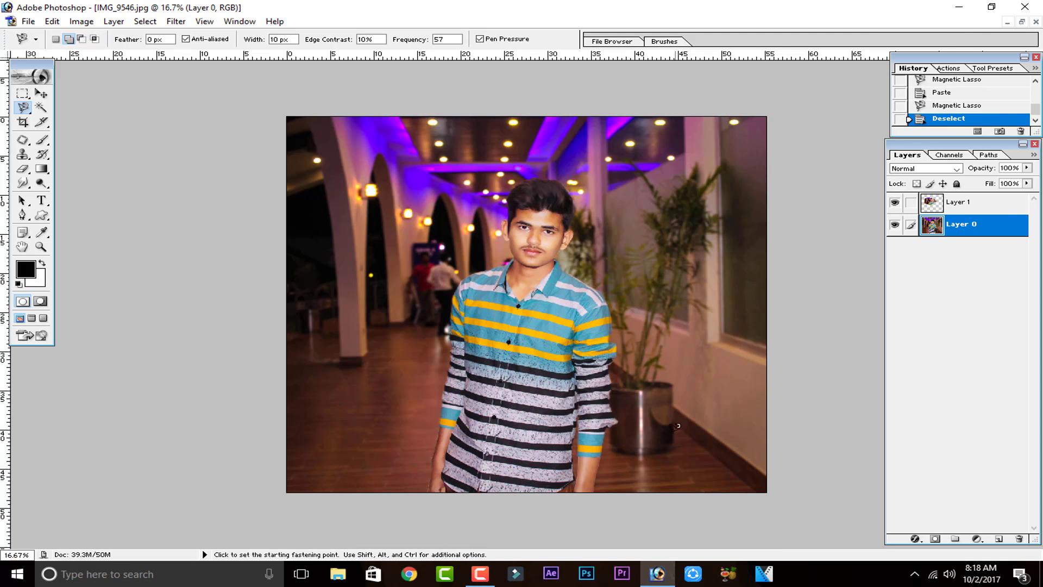
- Hide Layer 0, load Layer 1's outline as a selection, and paste the copied planter into it
left_click(925, 202)
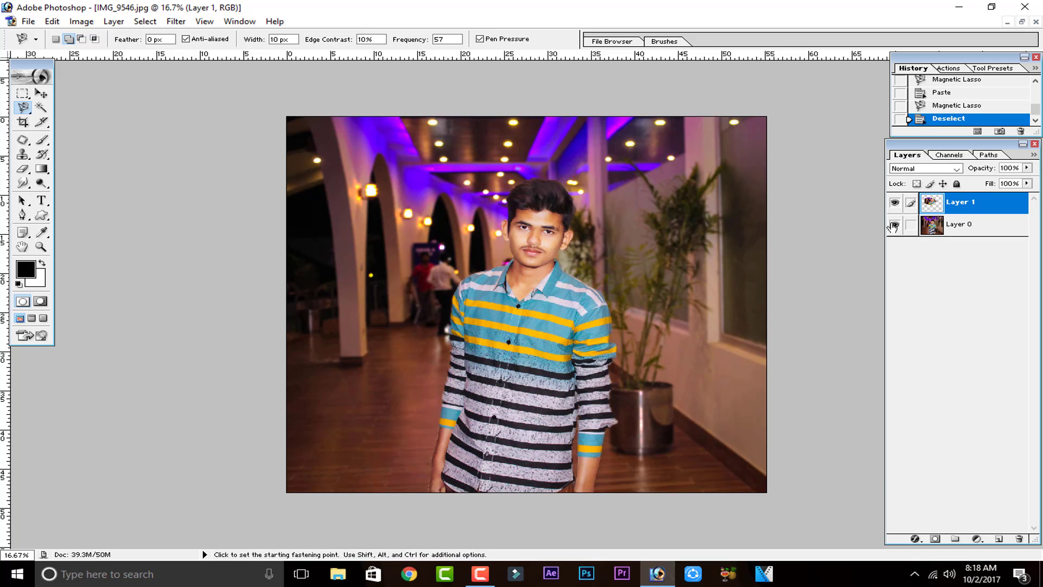
left_click(894, 224)
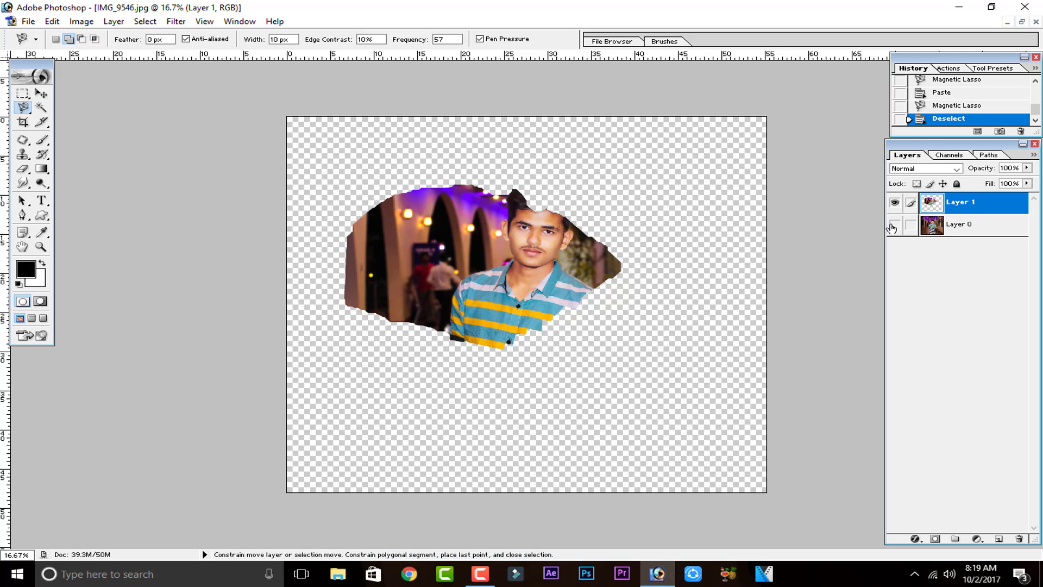
left_click(931, 203, "ctrl")
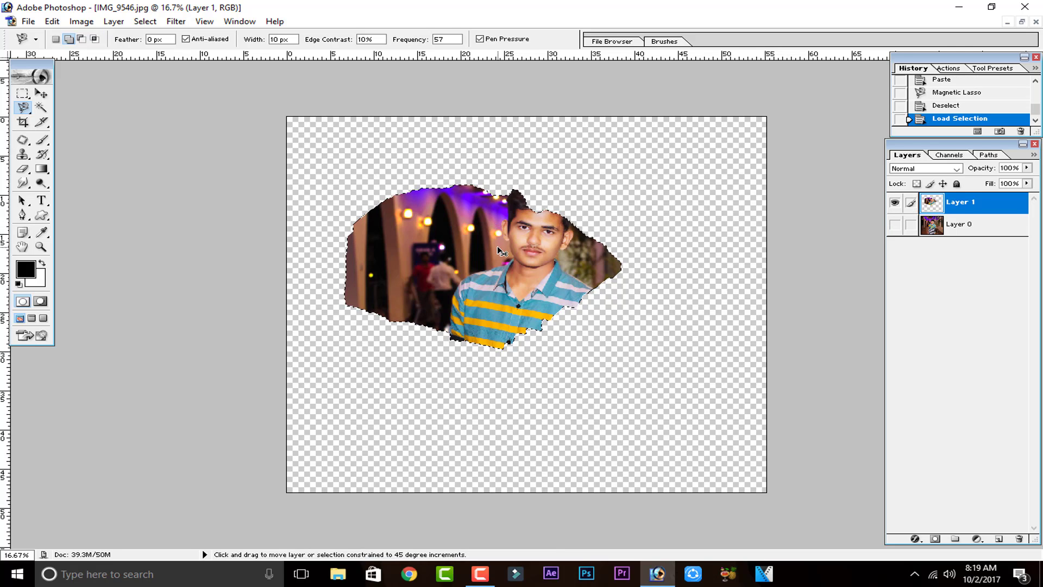
key("ctrl+shift+v")
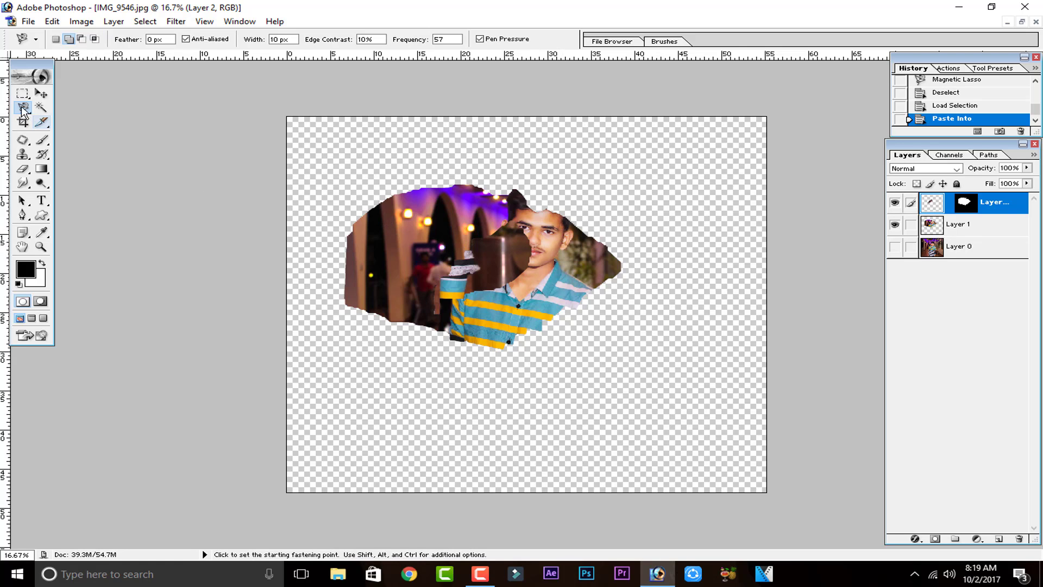
- Move the pasted planter around within its masked shape using the Move tool
left_click(41, 93)
left_click_drag(505, 258, 627, 175)
left_click_drag(500, 234, 686, 177)
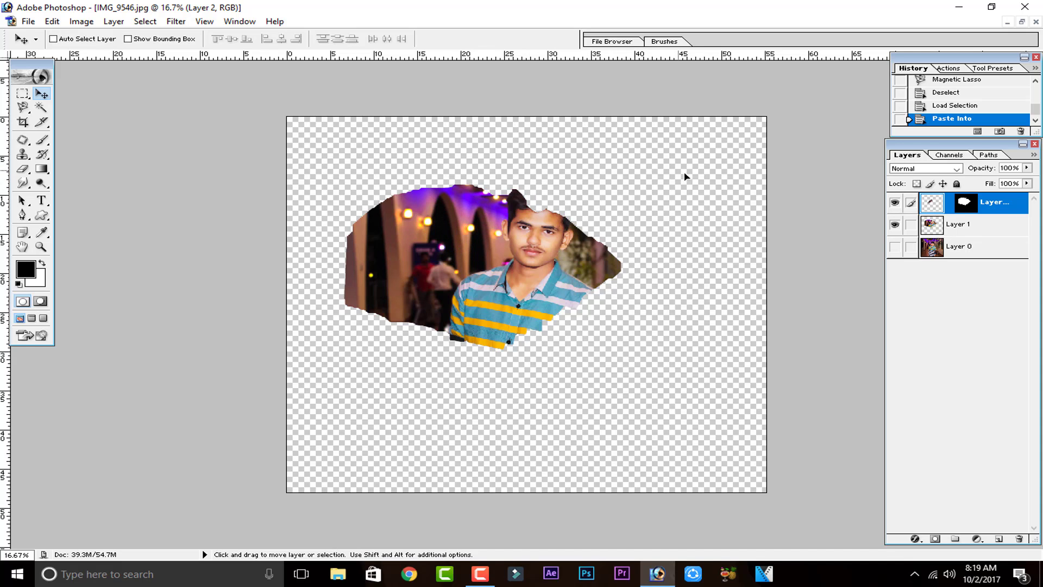
left_click_drag(660, 211, 659, 103)
- Scale the planter on Layer 2 to about 133% with Free Transform and move it over the man's face
key("ctrl+t")
left_click_drag(535, 257, 510, 234)
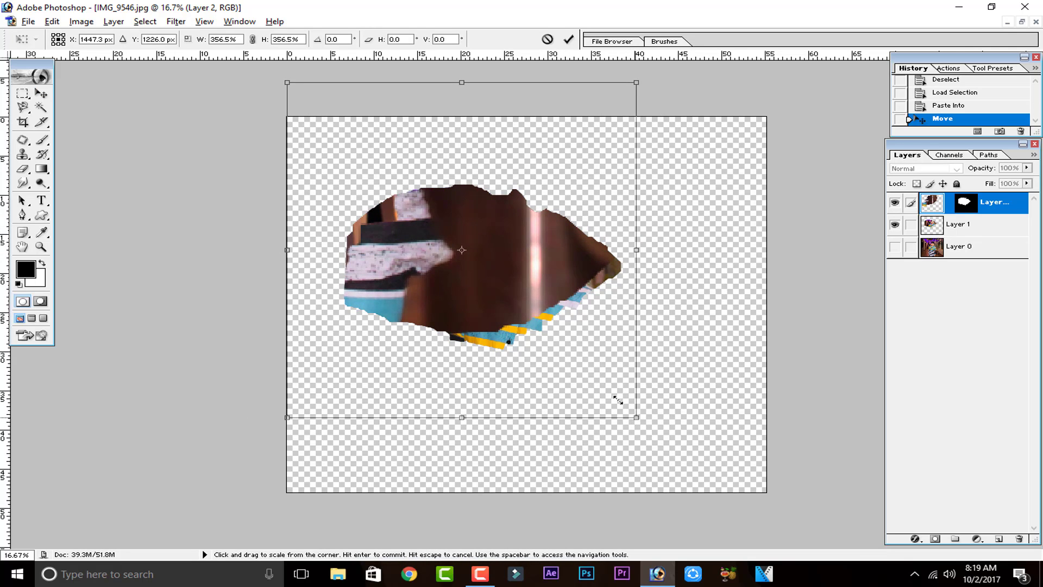
left_click_drag(639, 422, 501, 321)
left_click_drag(478, 261, 470, 284)
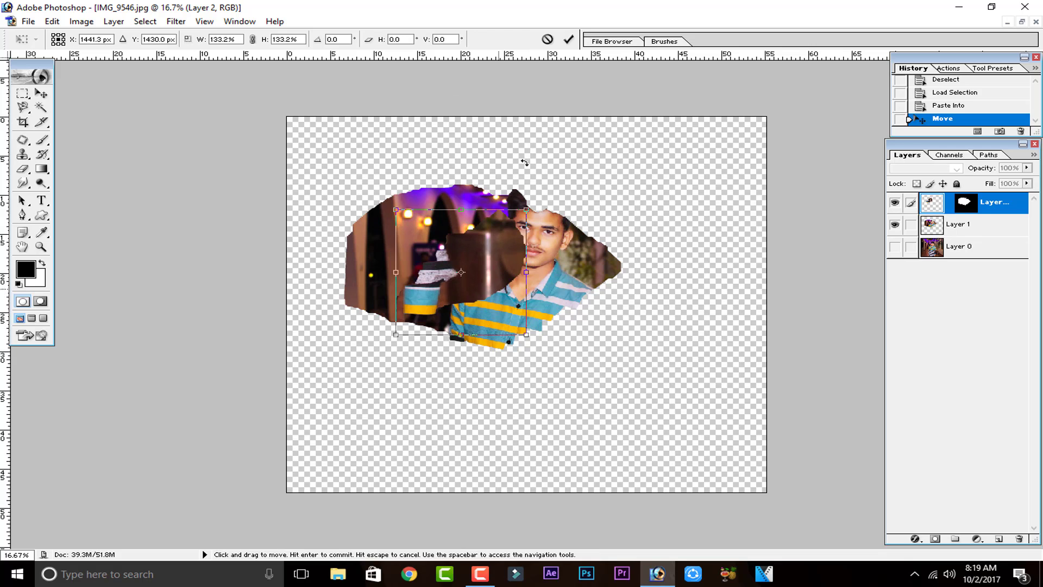
left_click(568, 39)
left_click_drag(474, 247, 512, 249)
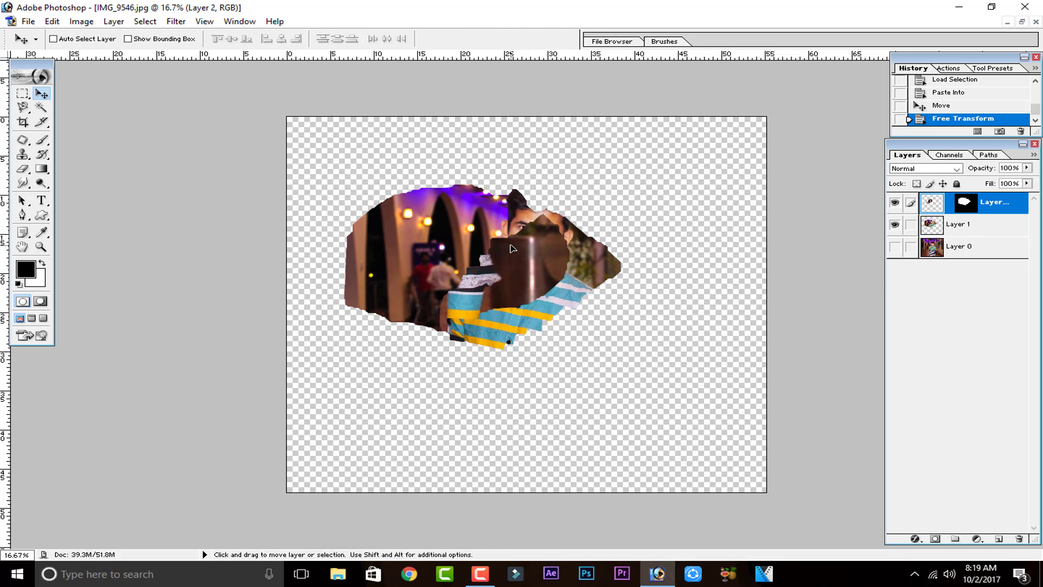
- Show Layer 0 and hide Layer 2, and try to move the hidden layer
left_click(895, 246)
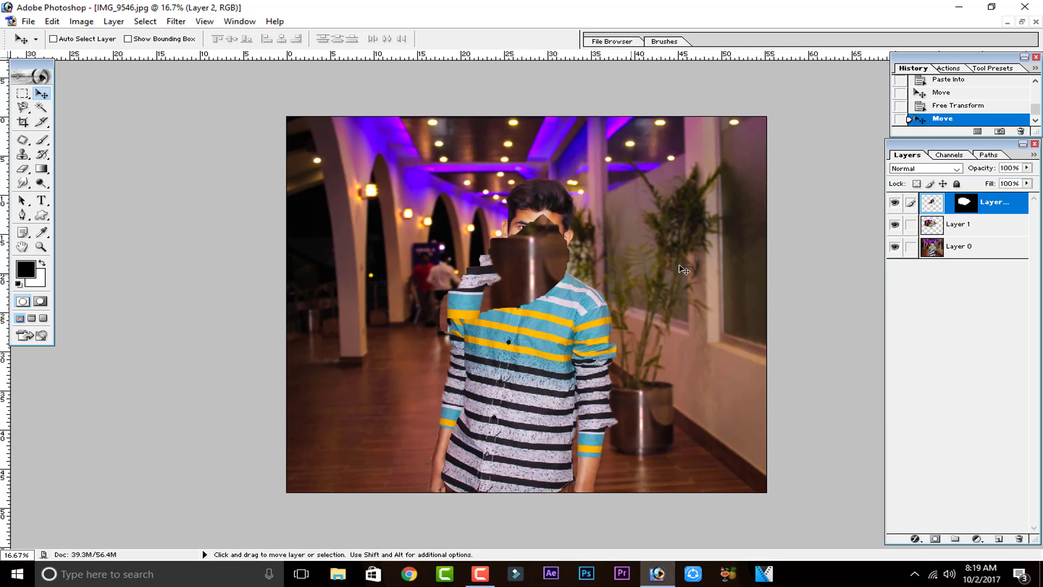
left_click(895, 202)
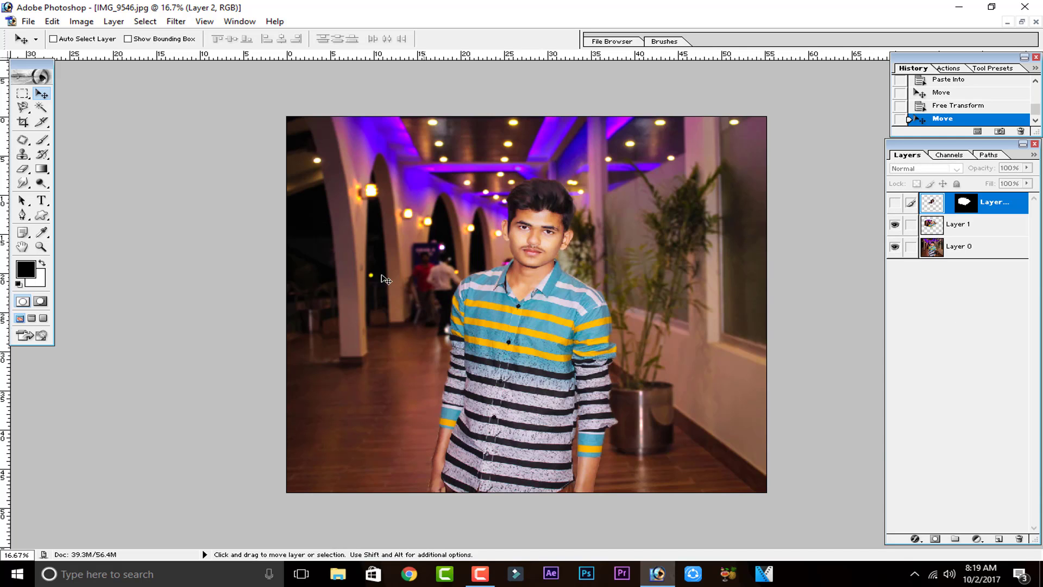
left_click_drag(386, 280, 402, 275)
- Move the Layer 1 cutout down and back up to the left of its original place, and show Layer 2 again
left_click(950, 222)
left_click_drag(562, 260, 545, 340)
key("ctrl+z")
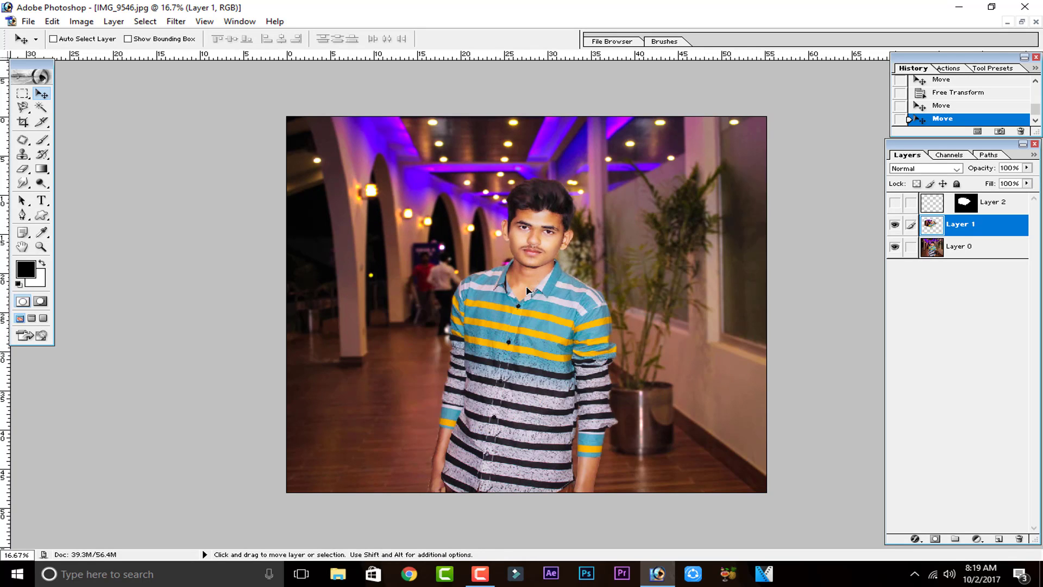
left_click_drag(477, 248, 537, 336)
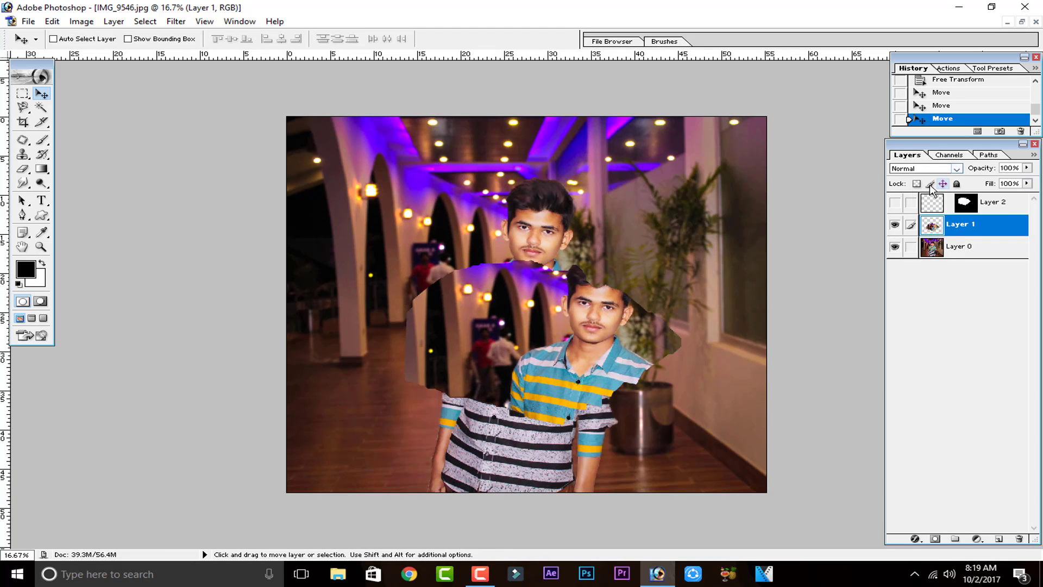
left_click(895, 203)
left_click_drag(722, 358, 619, 281)
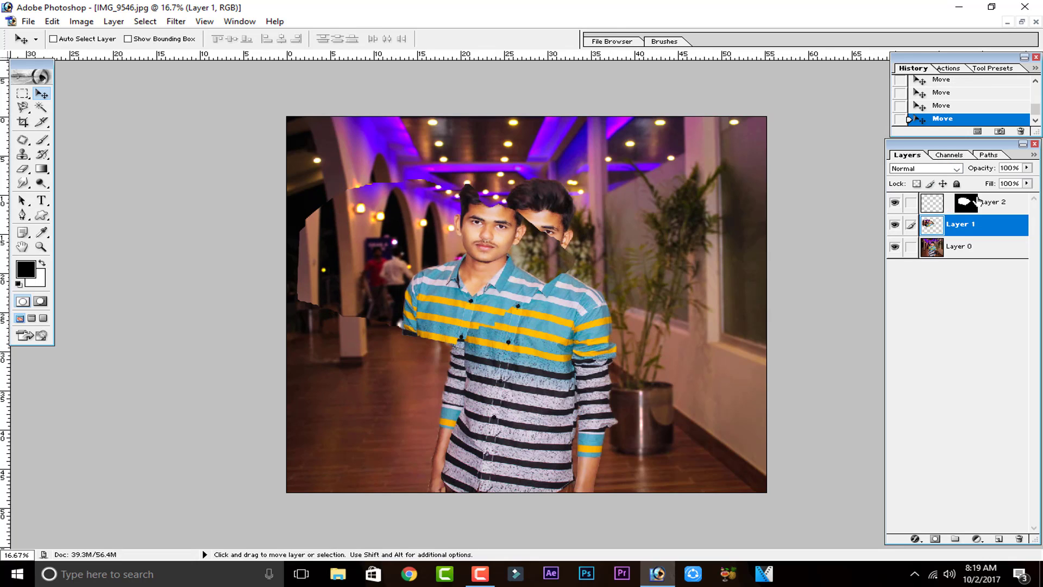
- Group the Layer 2 planter with Layer 1, moving it over the man's face and up to the left
left_click(973, 202)
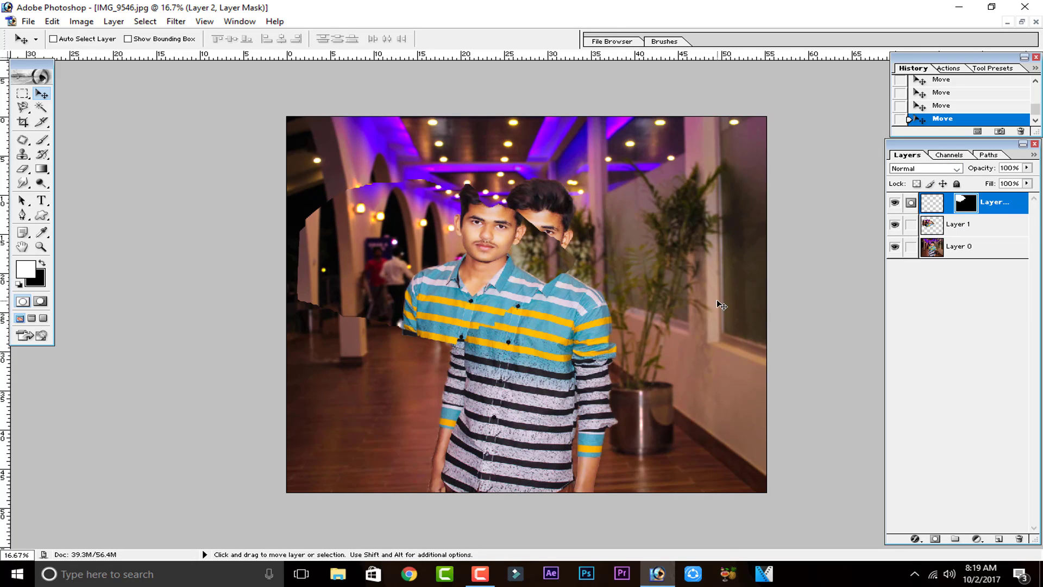
left_click(932, 203)
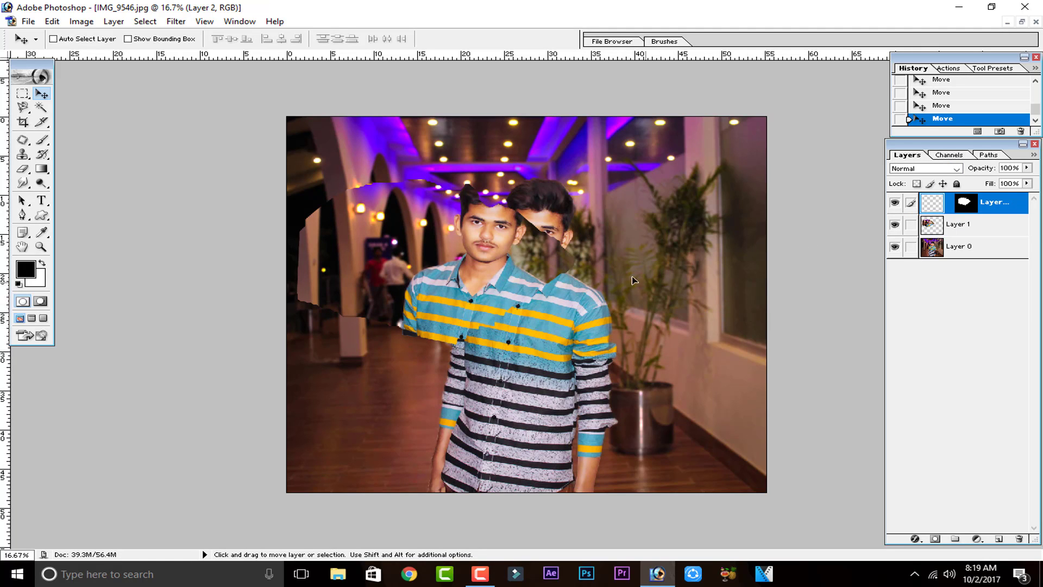
left_click_drag(604, 322, 610, 228)
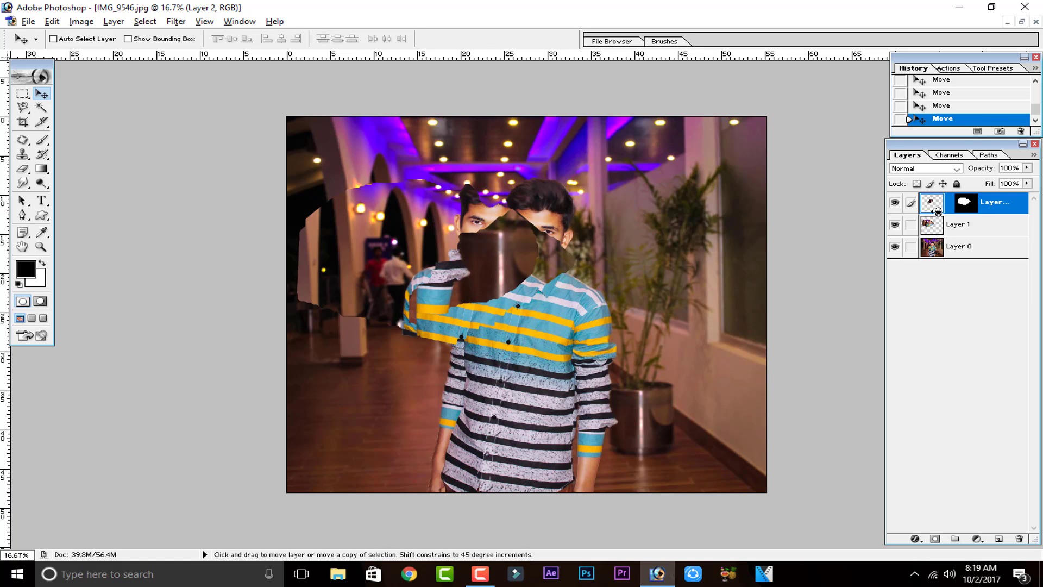
left_click(930, 215, "alt")
left_click_drag(492, 239, 436, 203)
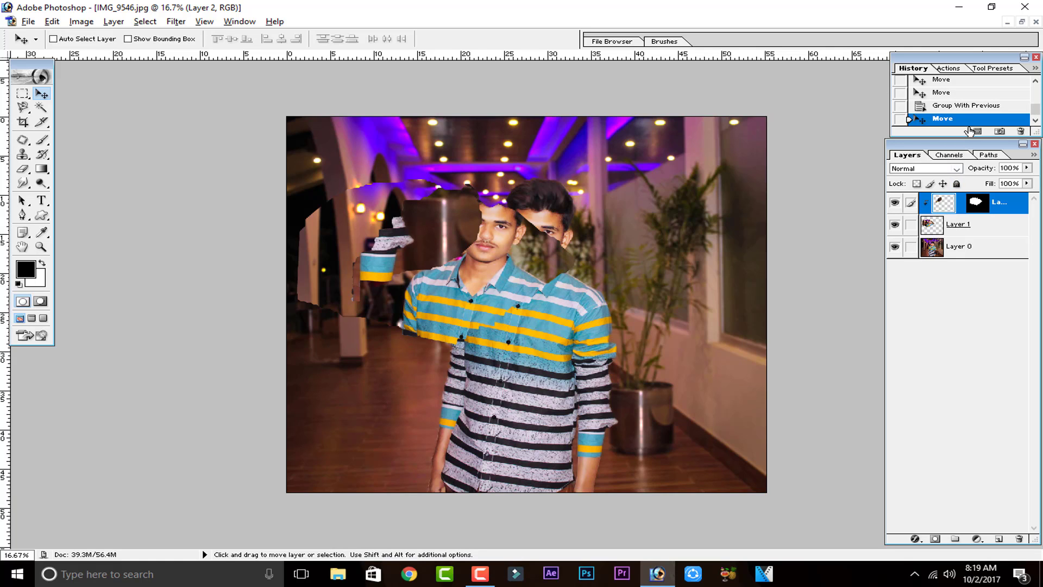
- Revert the image to its original IMG_9546.jpg snapshot in the history
scroll(978, 112, "up", 3)
left_click(980, 106)
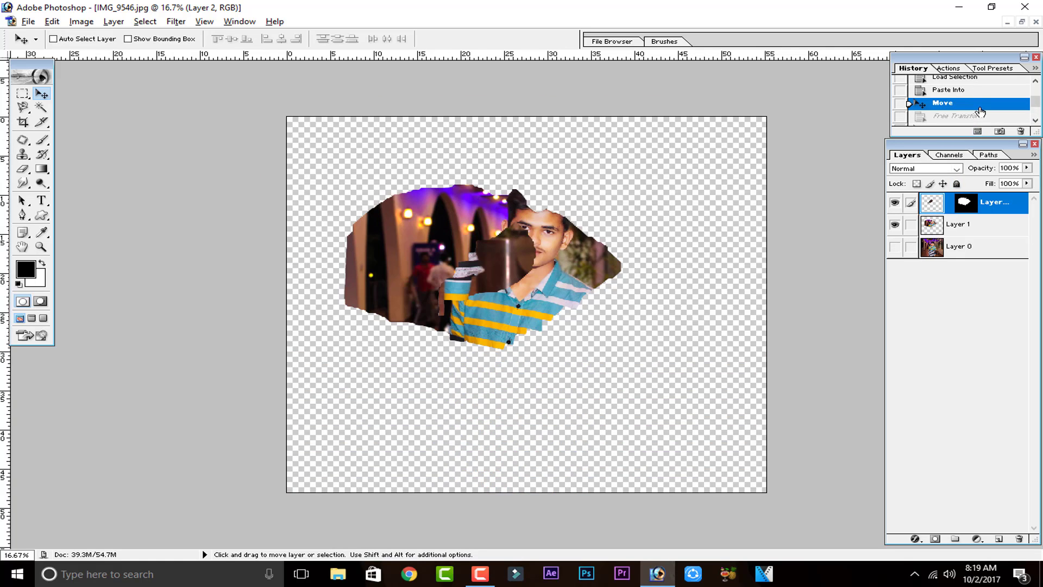
scroll(981, 106, "up", 5)
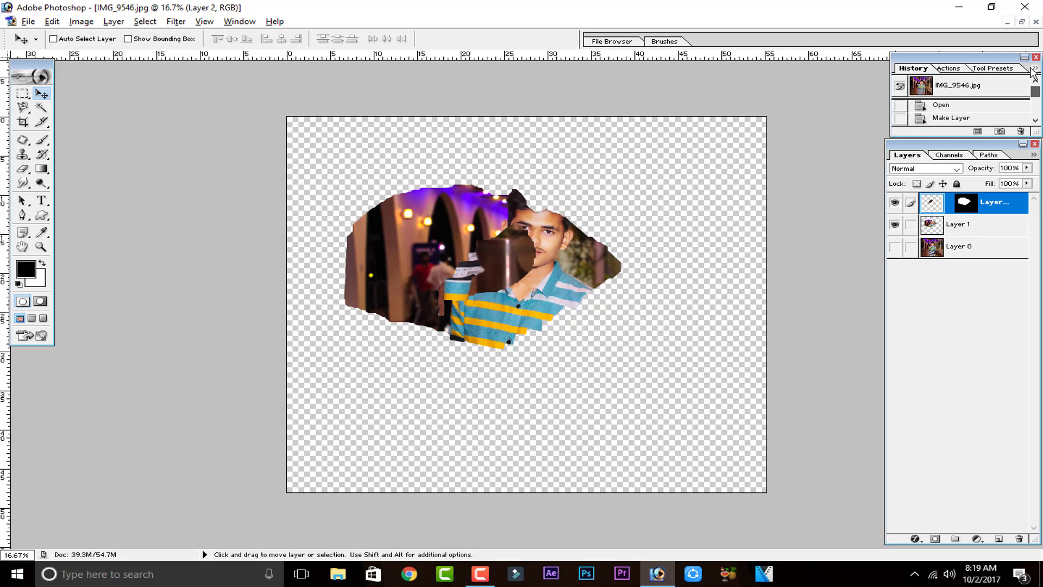
left_click(999, 87)
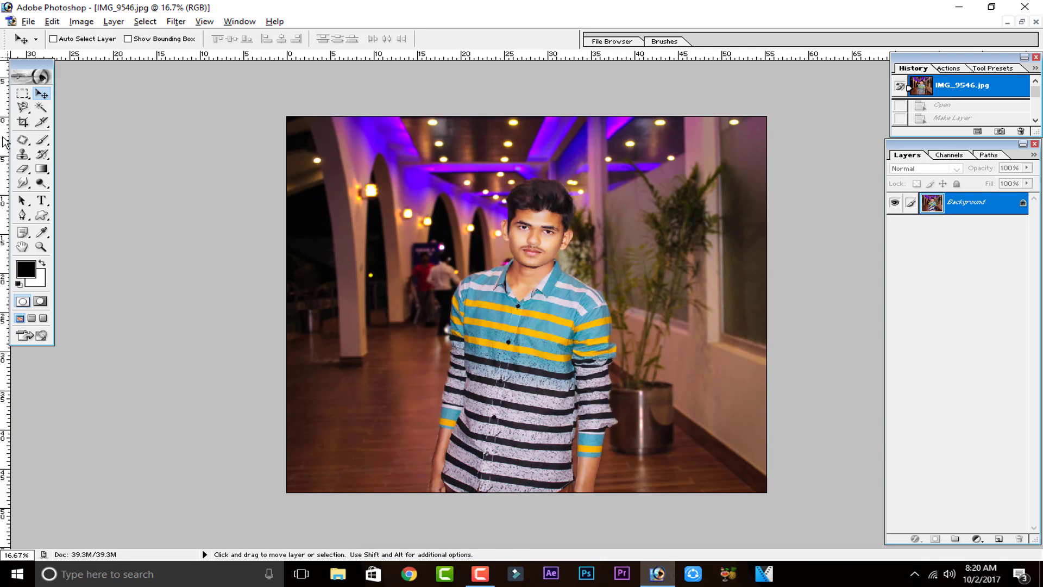
- Outline the man with the Magnetic Lasso and copy and paste the selection onto a new layer
left_click(23, 140)
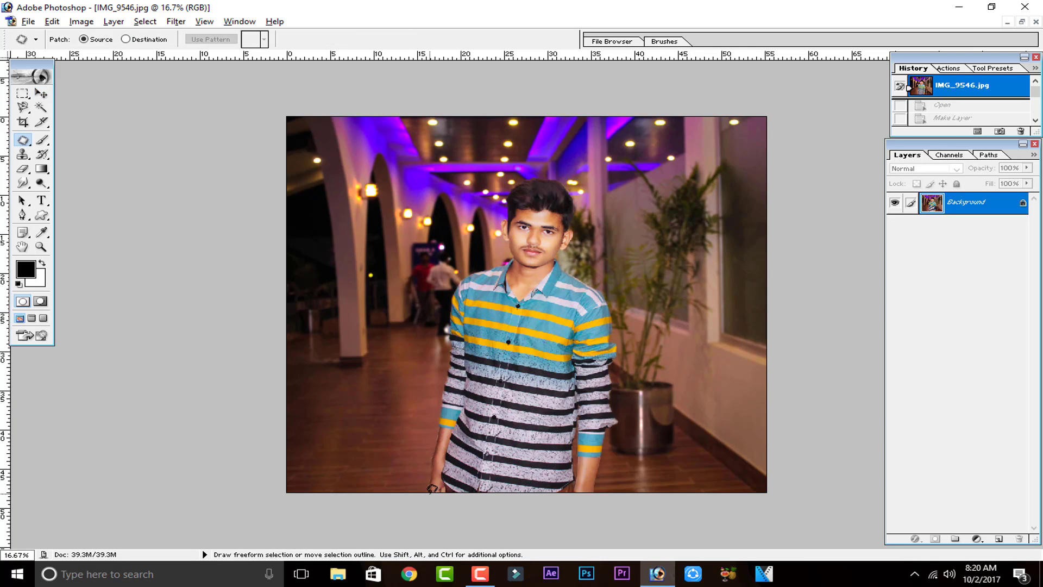
left_click(23, 108)
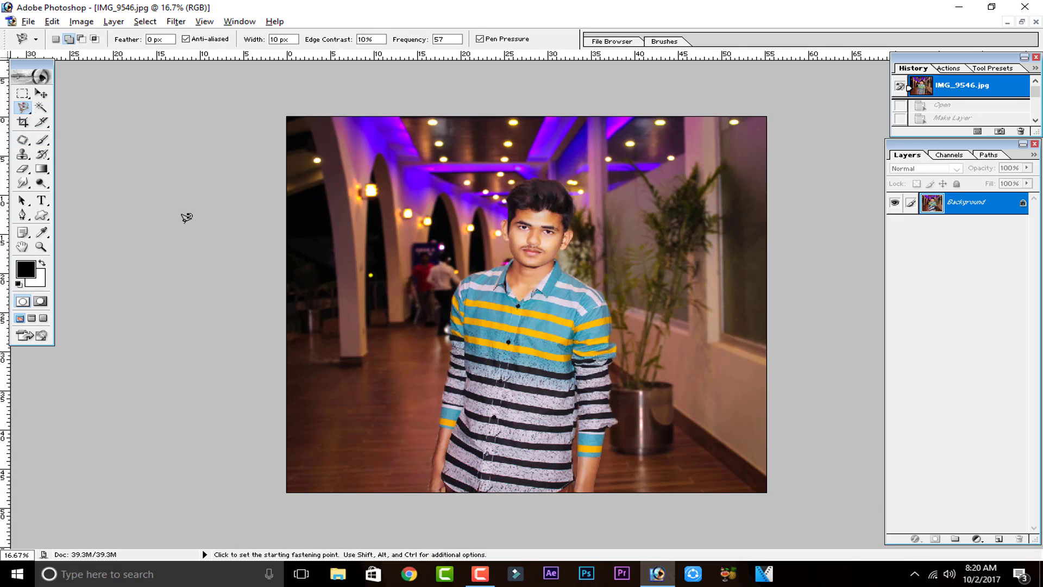
left_click(428, 491)
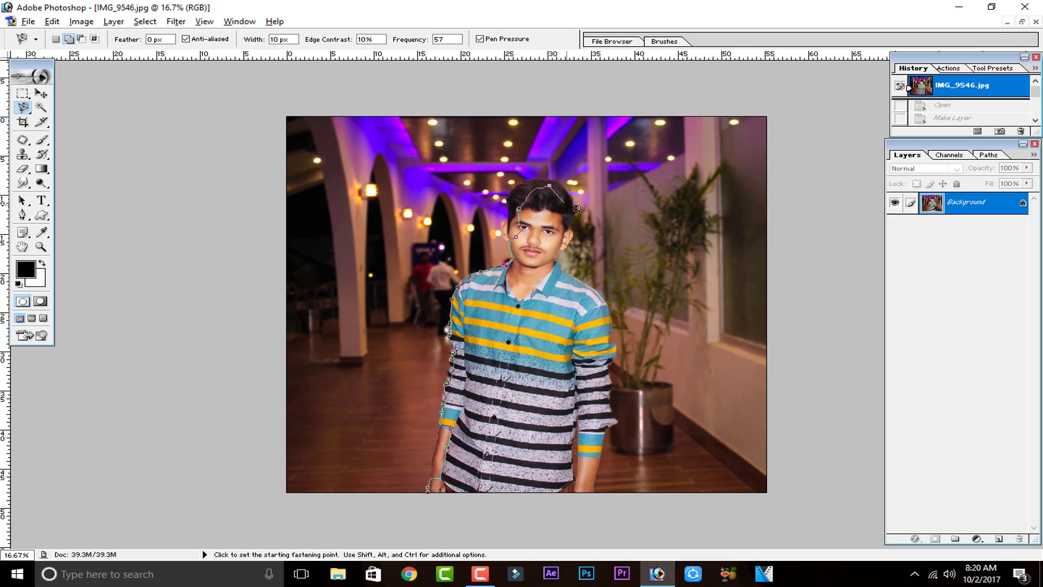
double_click(590, 492)
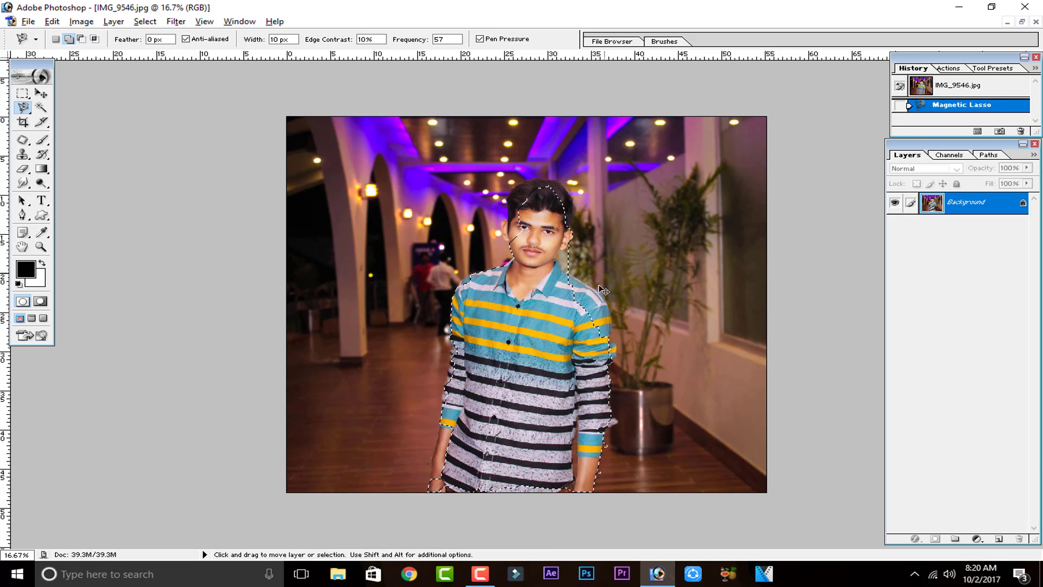
key("ctrl+c")
key("ctrl+v")
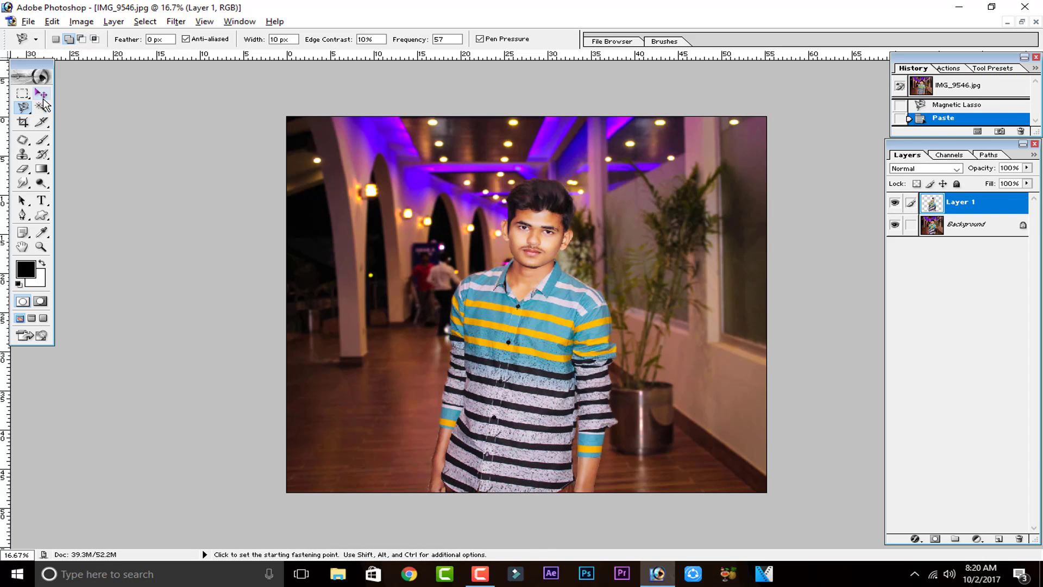
- Scale the pasted man to about 32% with Free Transform and move the small copy beside the pillar to his left
left_click(42, 95)
key("ctrl+t")
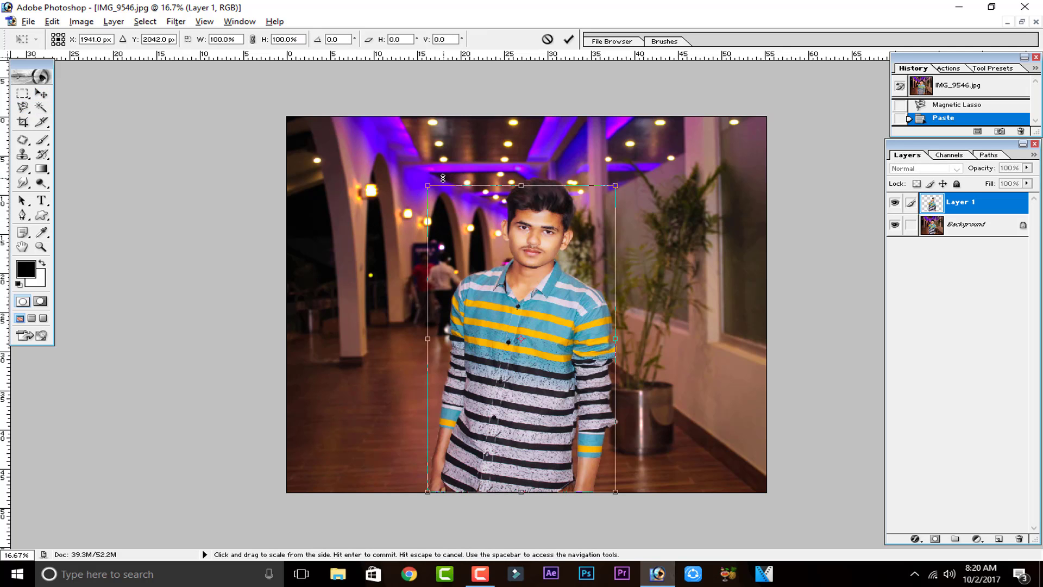
left_click_drag(443, 178, 352, 49)
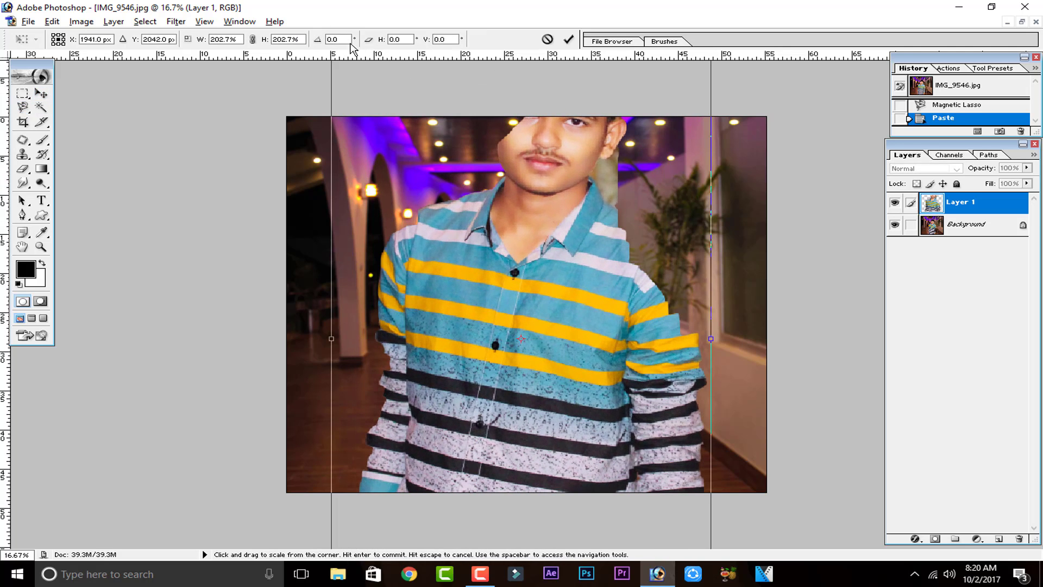
left_click_drag(459, 195, 473, 264)
left_click_drag(348, 253, 506, 255)
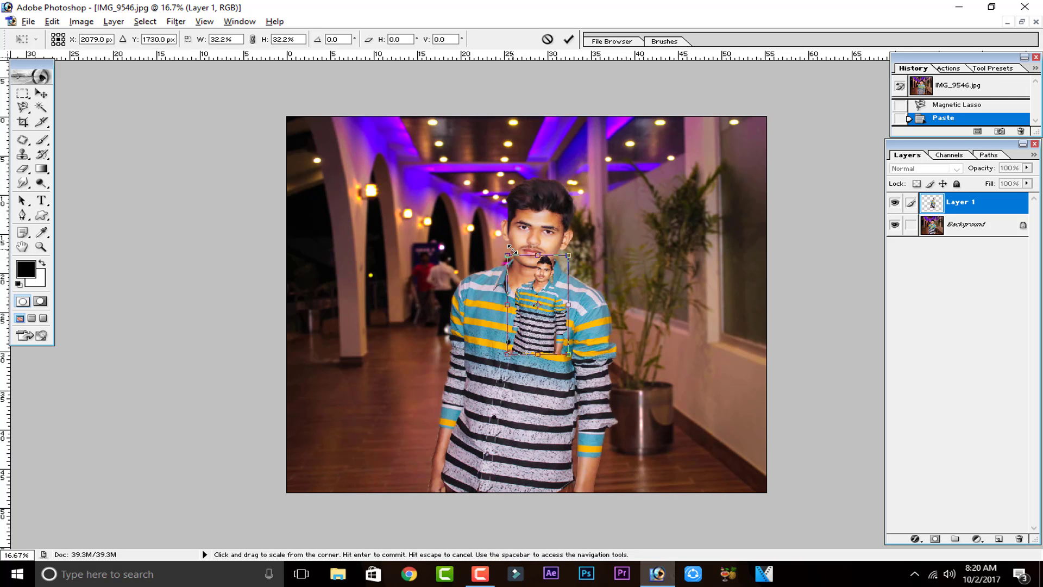
left_click(569, 39)
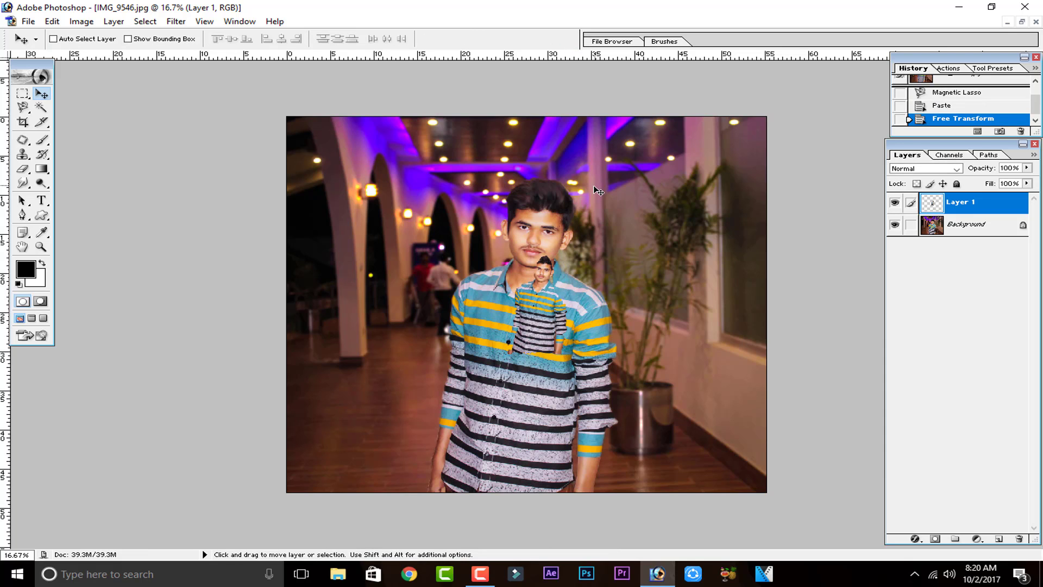
left_click_drag(530, 309, 376, 328)
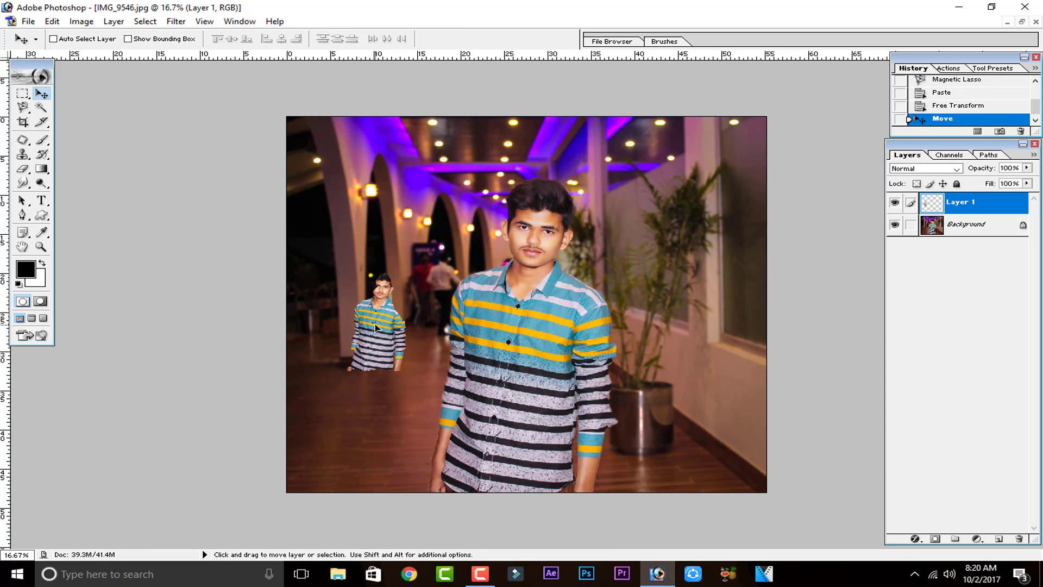
key("ctrl+t")
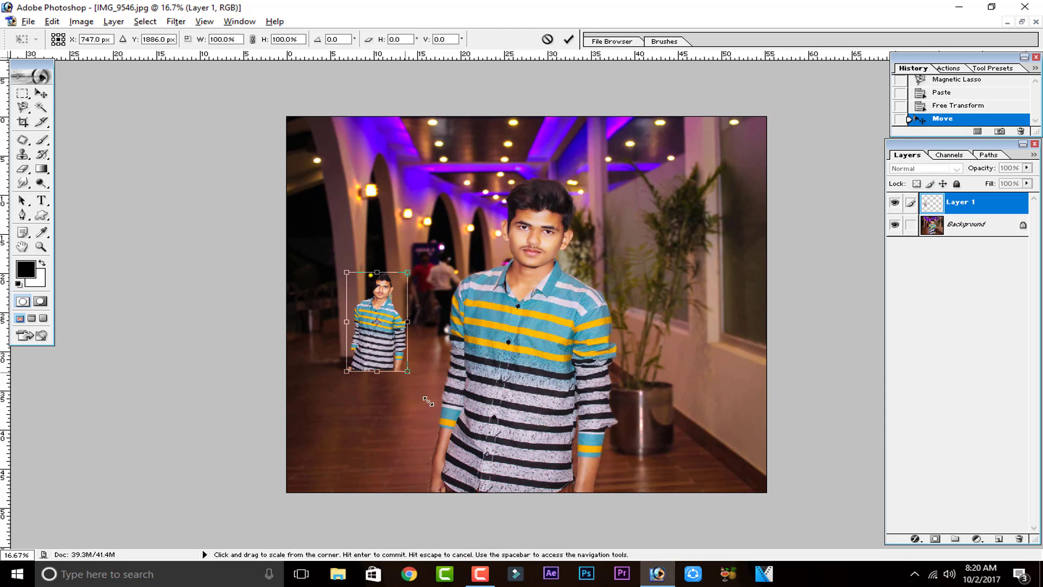
left_click_drag(408, 373, 421, 477)
left_click(547, 39)
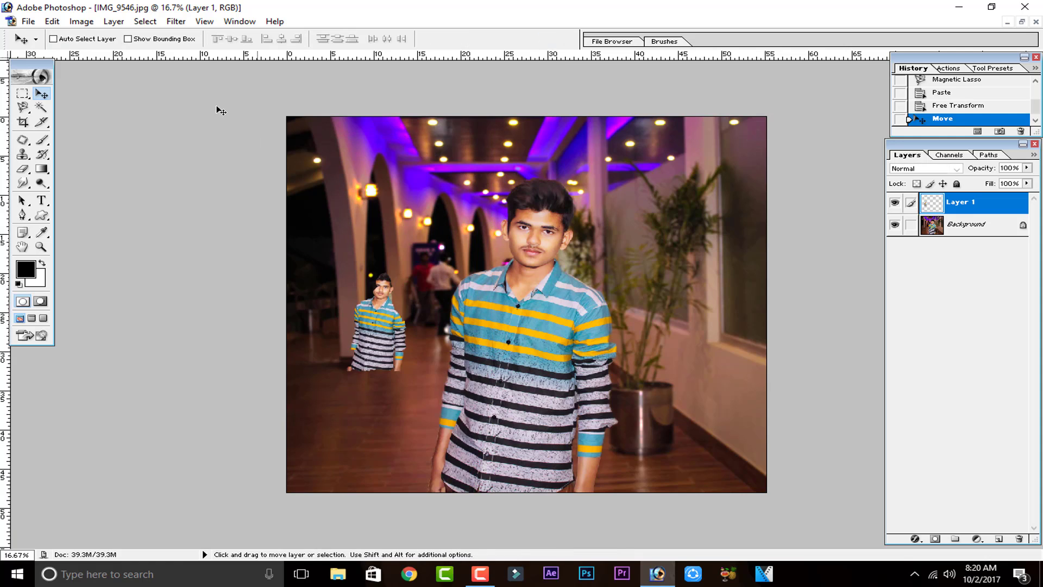
left_click(52, 21)
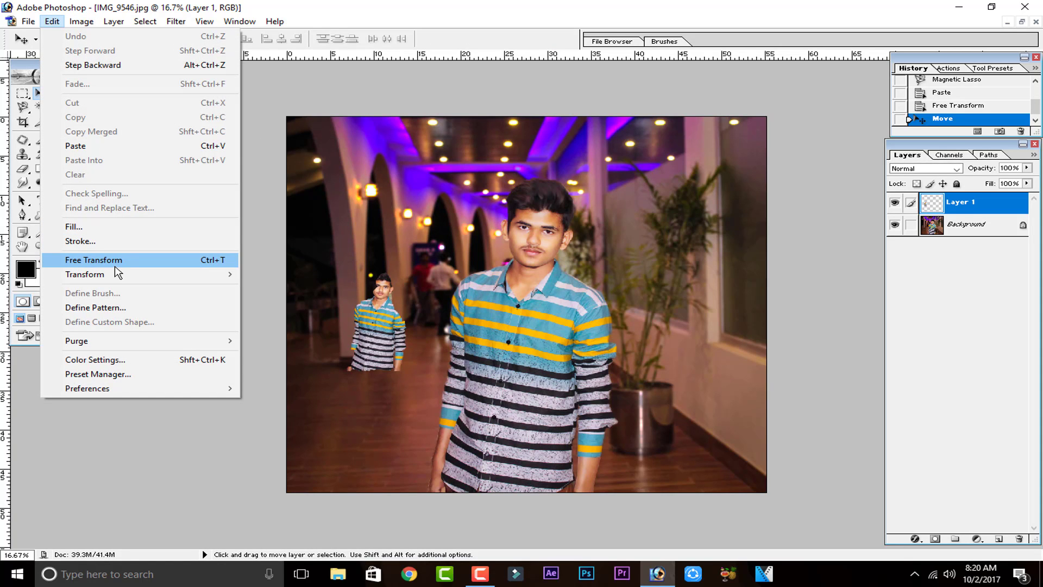
left_click(253, 257)
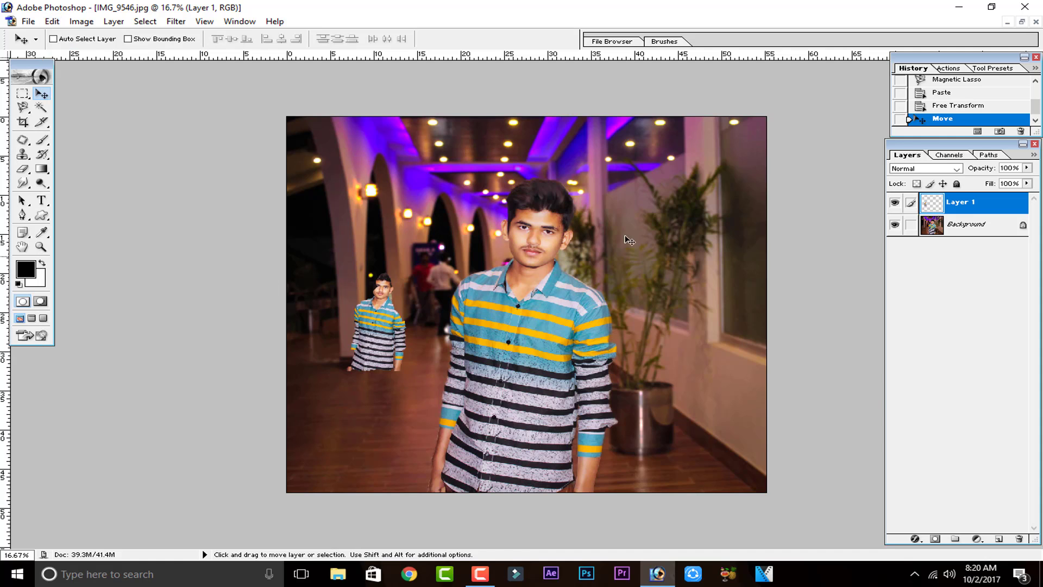
- Step back through the history to the original IMG_9546.jpg snapshot, discarding the pasted copy
left_click(978, 105)
left_click(988, 94)
scroll(973, 92, "up", 2)
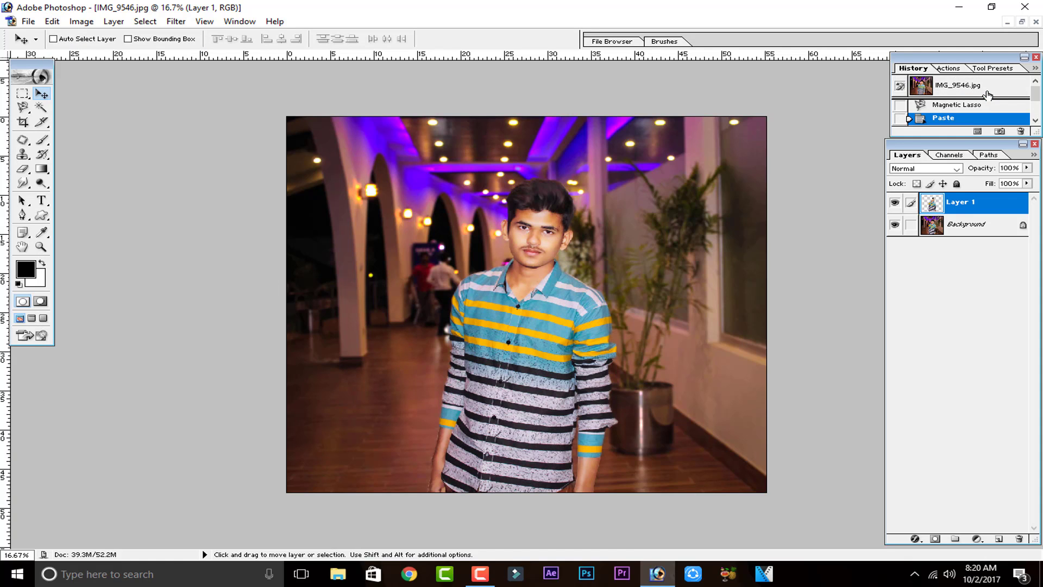
left_click(944, 83)
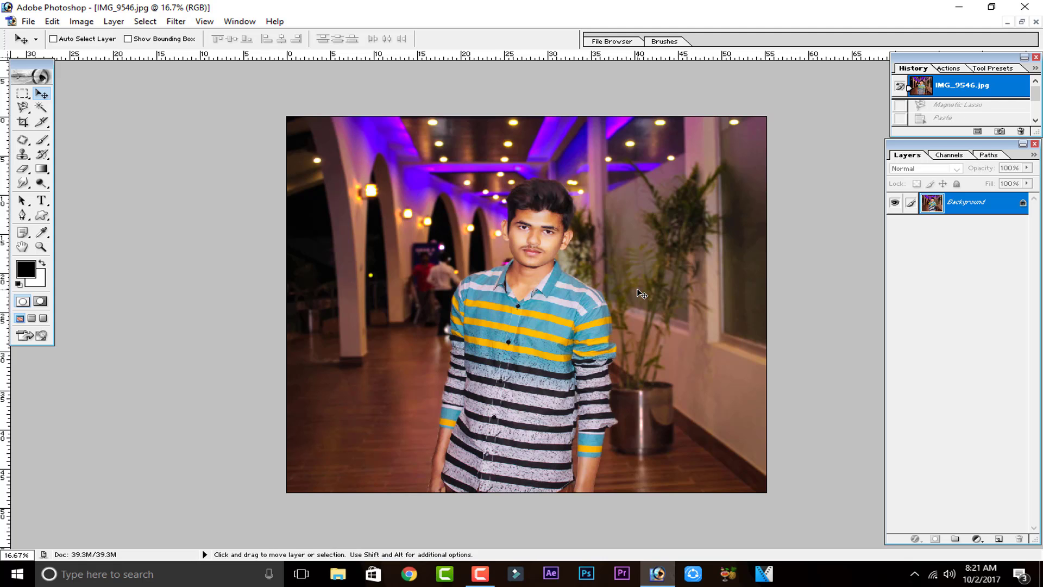
- Apply the North America Newspaper preset in Color Settings and return to the Move tool
key("shift")
key("i")
key("ctrl+shift+k")
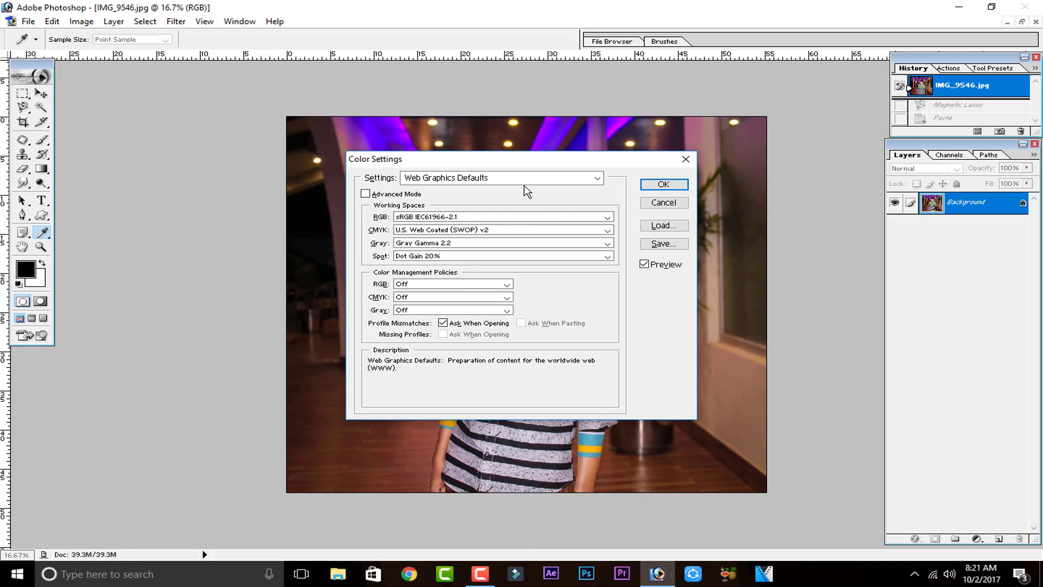
left_click(526, 179)
left_click(508, 378)
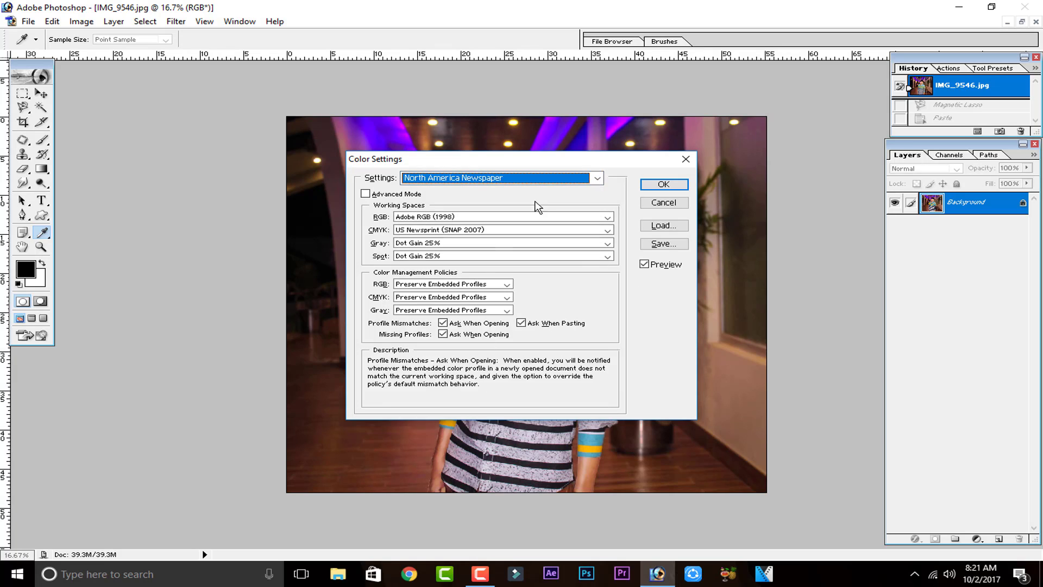
left_click(659, 188)
key("v")
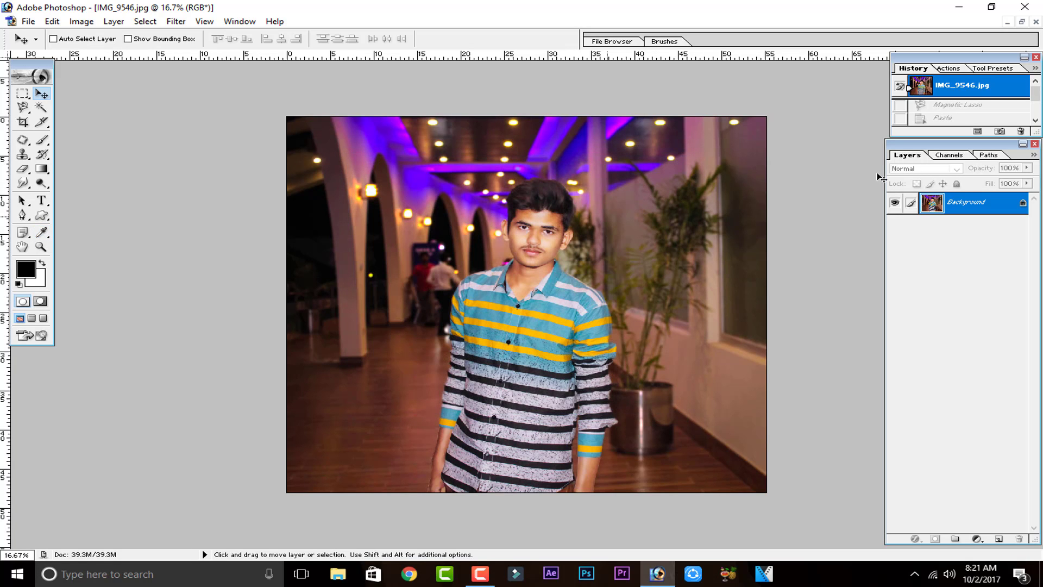
- Convert the locked Background into a regular layer named Layer 0
left_click(982, 102)
left_click(973, 85)
double_click(1021, 203)
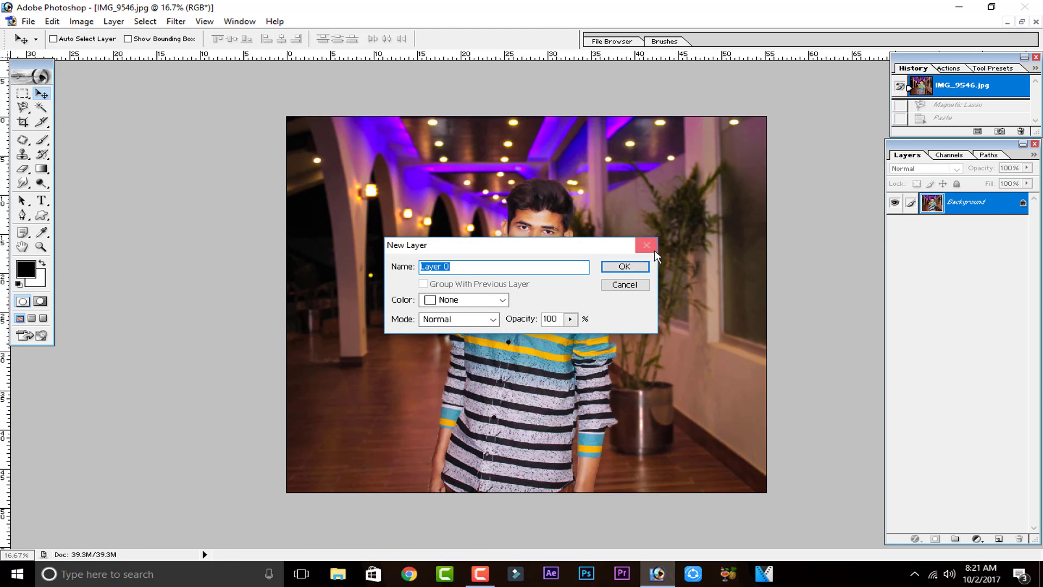
left_click(641, 267)
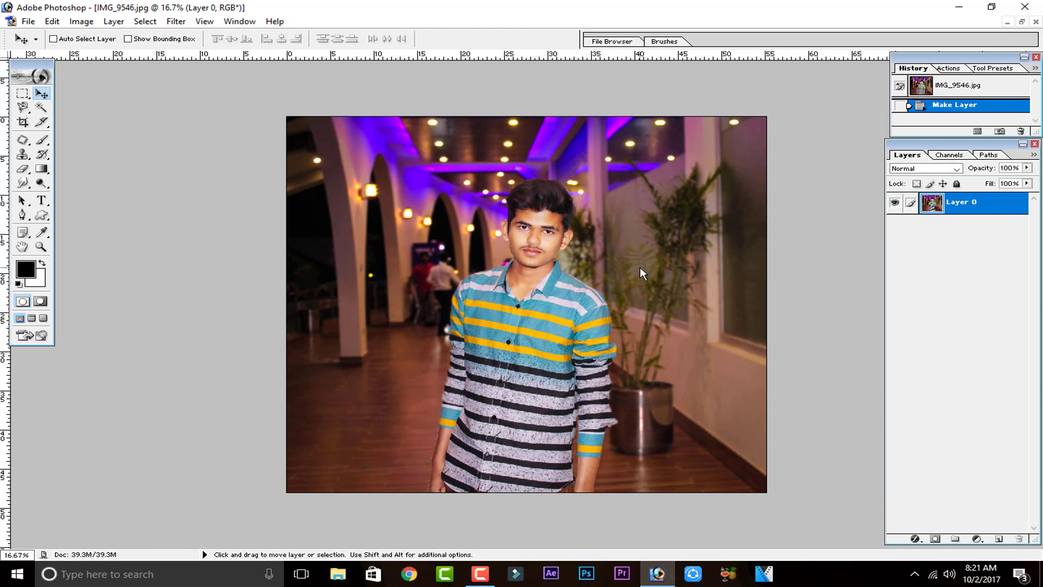
- Change the Color Settings preset to Japan Magazine Advertisement Color and return to the Move tool
key("ctrl+shift+k")
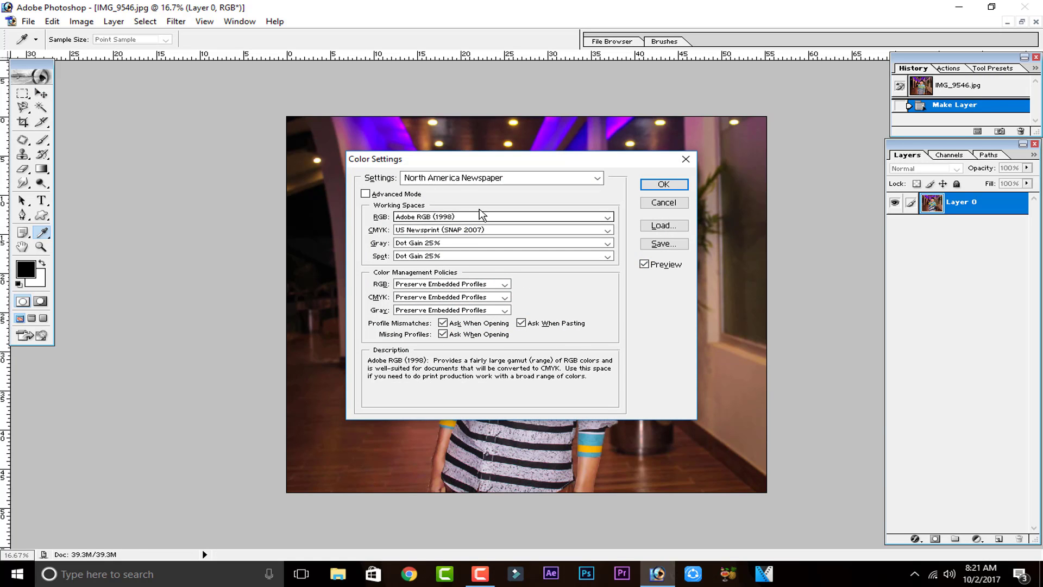
left_click(462, 177)
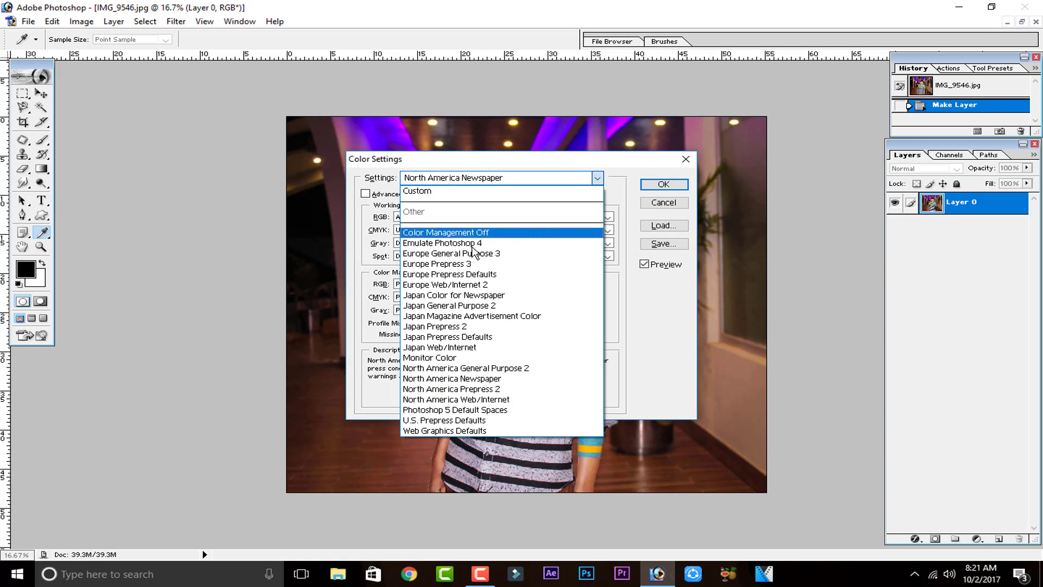
left_click(474, 192)
left_click(472, 178)
left_click(472, 315)
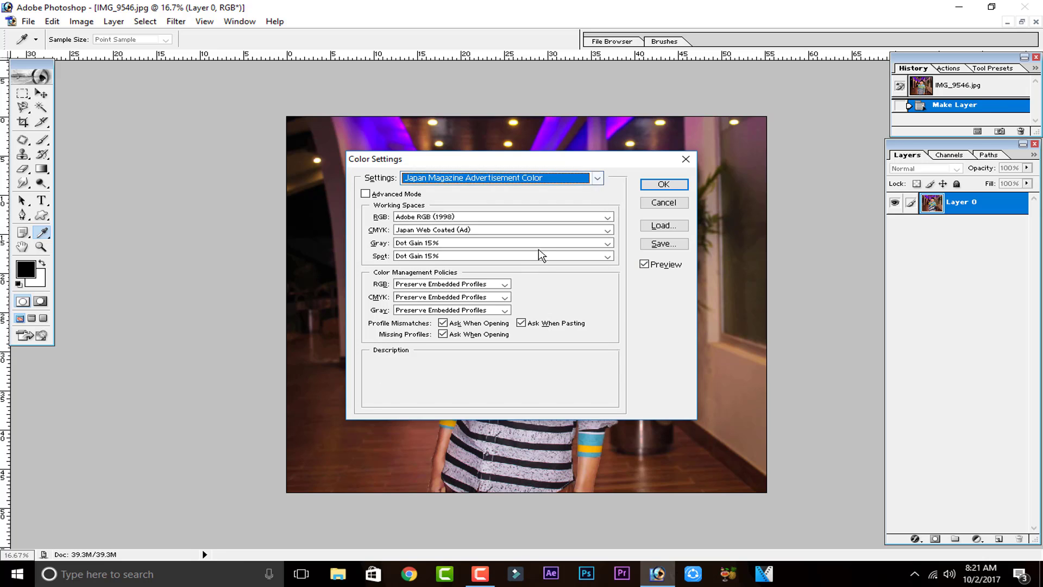
left_click(684, 185)
key("v")
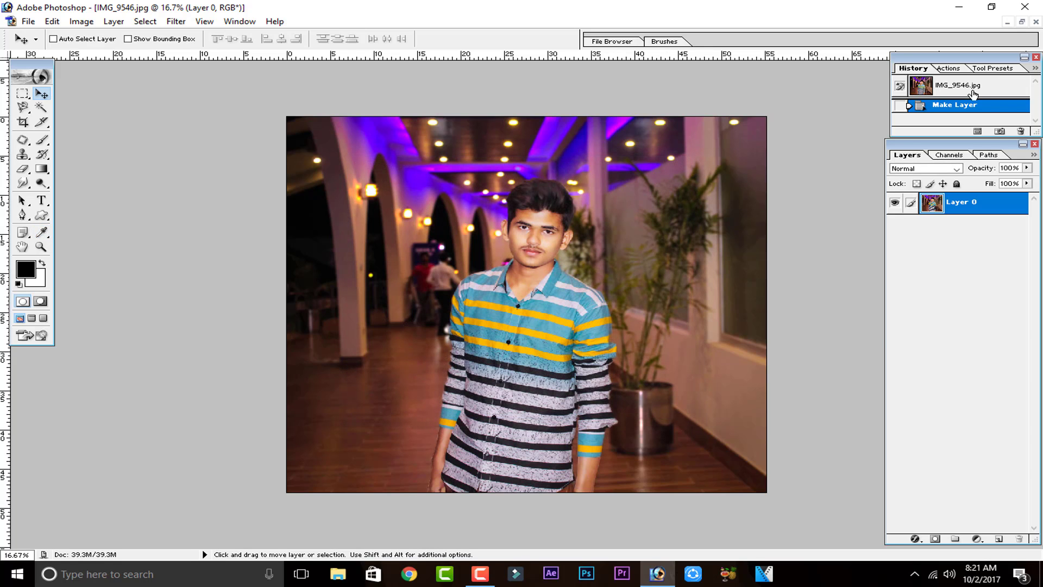
- Compare the original snapshot with the Make Layer history state, ending on Make Layer
left_click(973, 95)
left_click(972, 104)
left_click(966, 93)
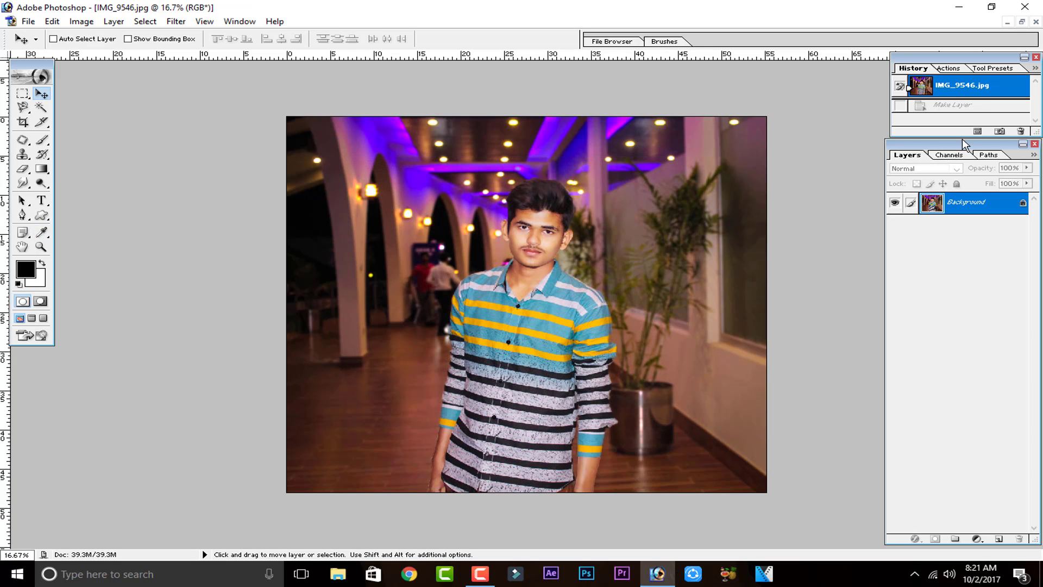
left_click(966, 105)
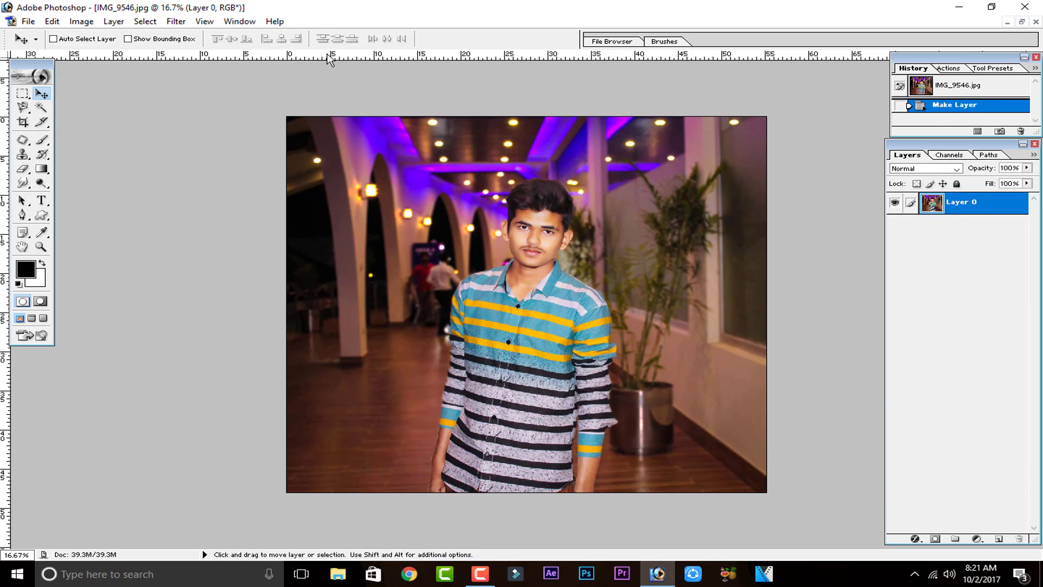
- Change the Color Settings preset to Custom, apply it and return to the Move tool
key("shift")
key("shift+i")
key("ctrl+shift+k")
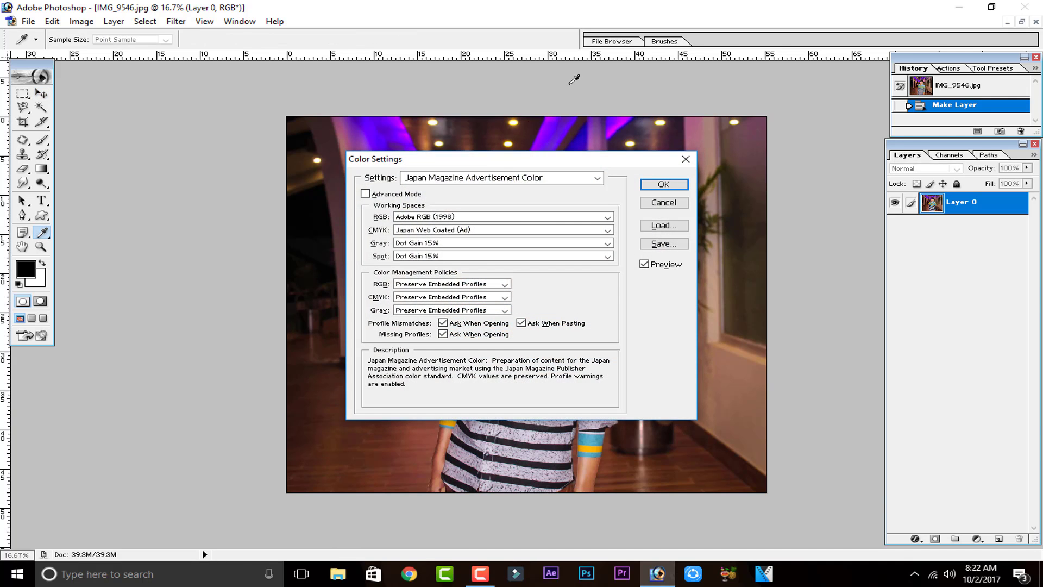
left_click(489, 177)
left_click(486, 191)
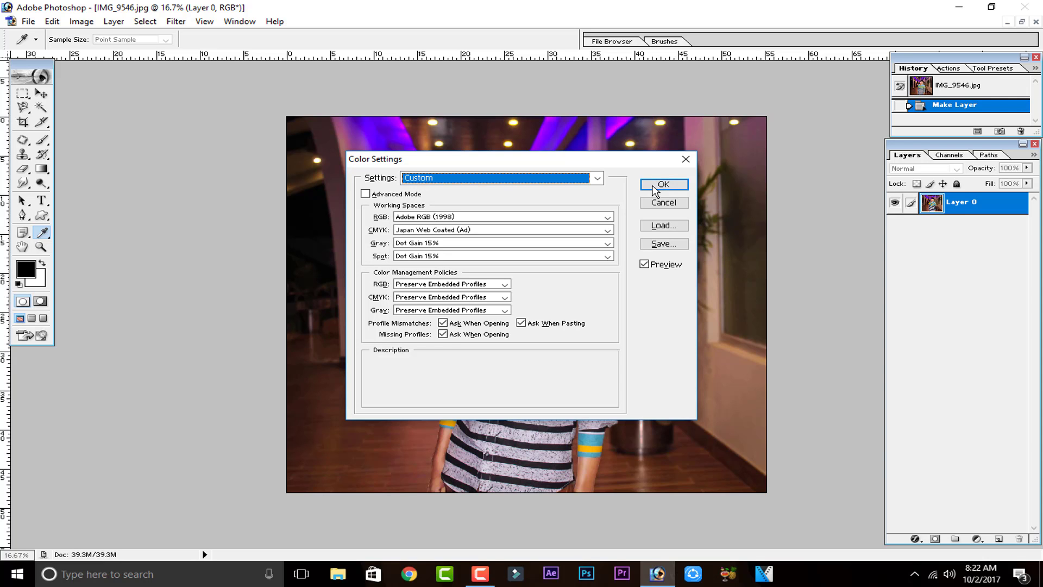
left_click(655, 190)
key("v")
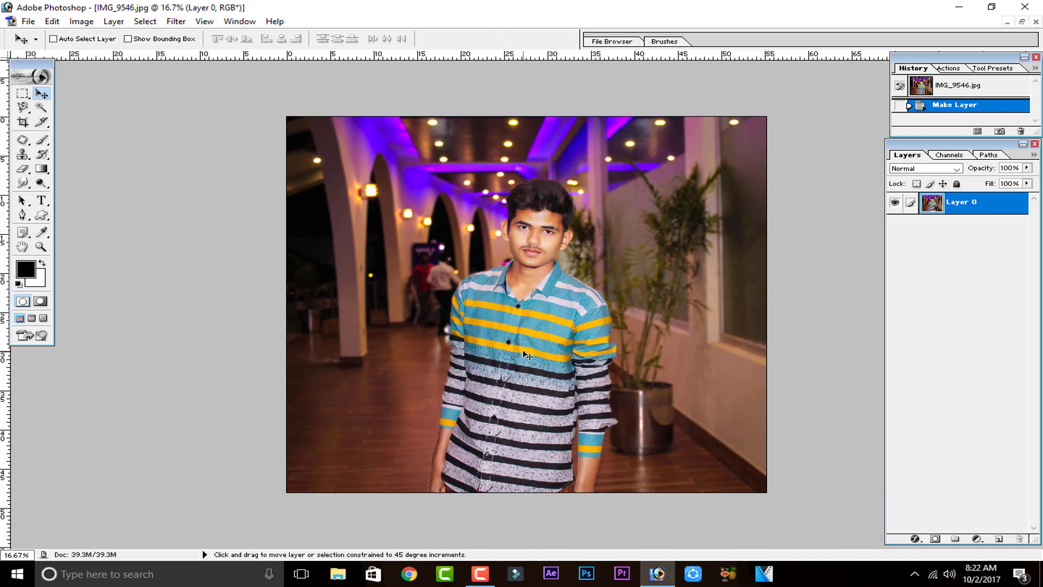
- Try repeating the last transformation on Layer 0 with Transform Again, and undo it
key("ctrl+shift+t")
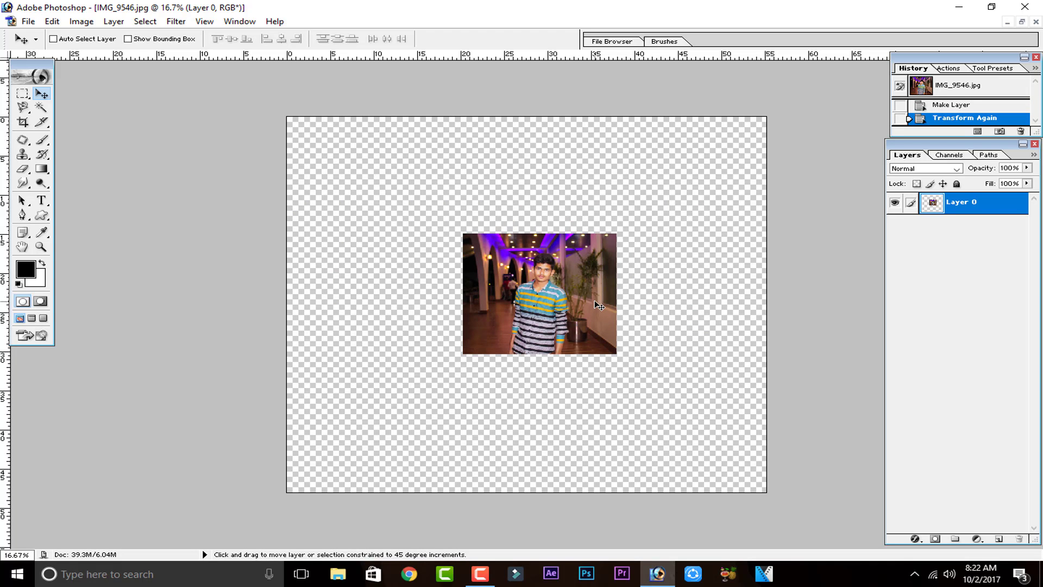
key("ctrl+z")
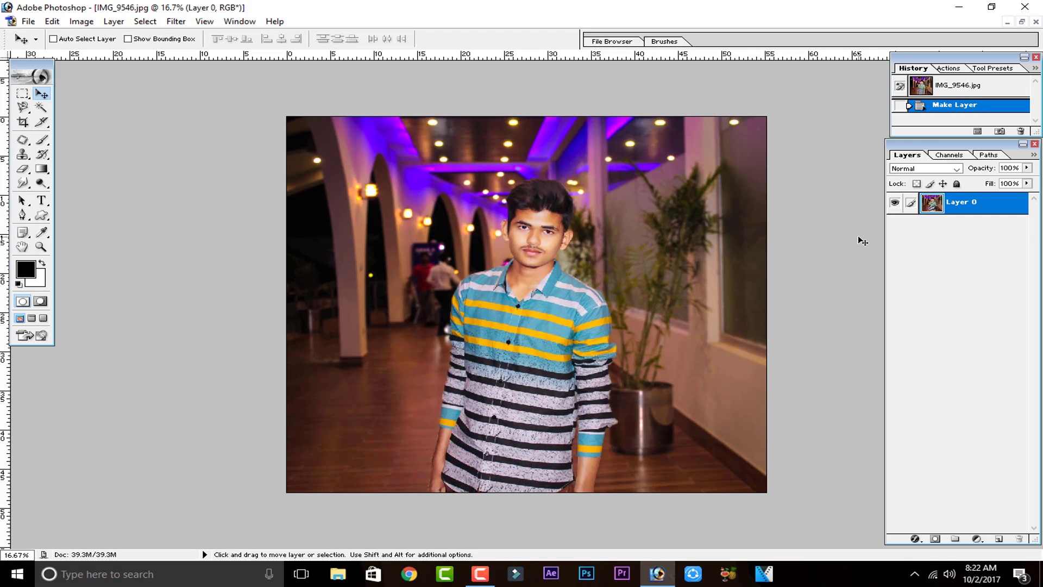
- Examine the color picker, interpolation and redo key options in the General preferences, and cancel back to the Move tool
key("i")
key("ctrl+k")
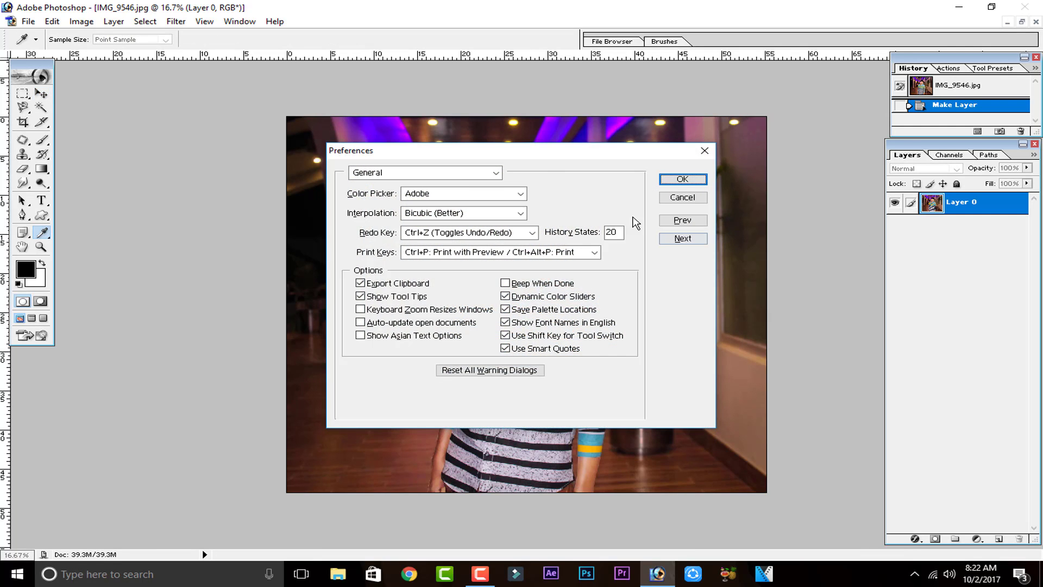
left_click(484, 173)
left_click(589, 208)
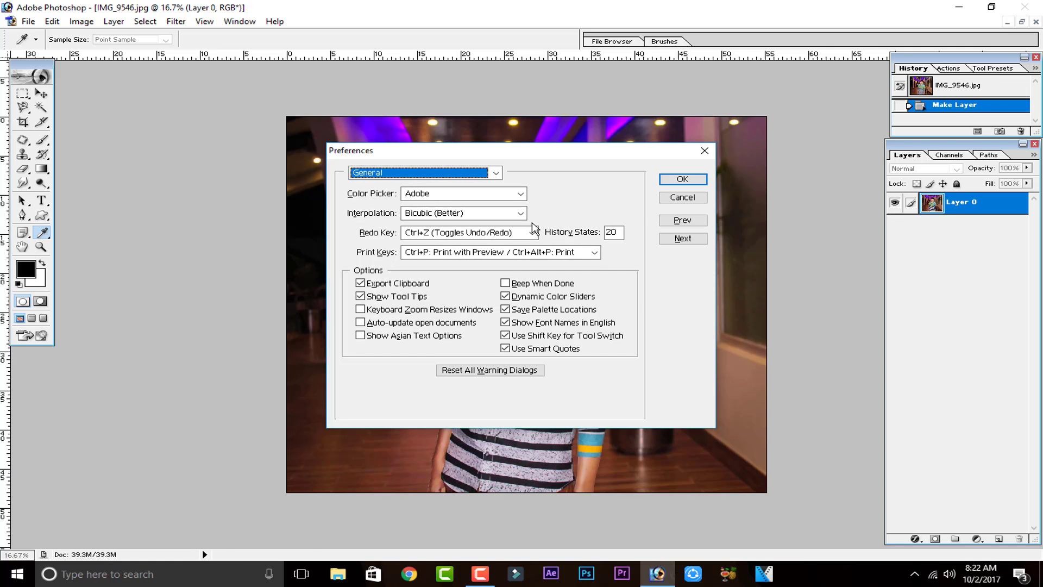
left_click(443, 194)
left_click(443, 195)
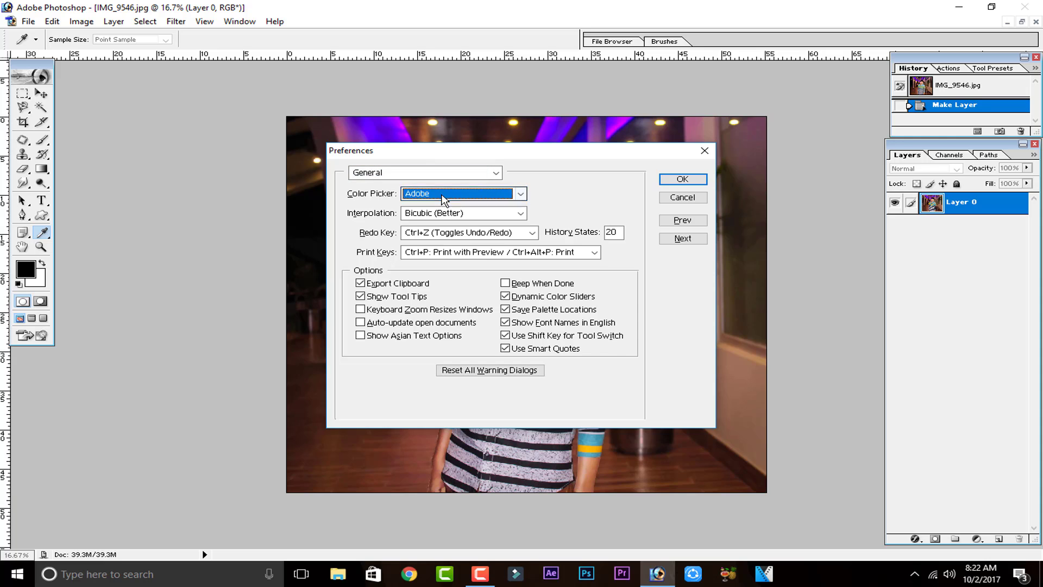
left_click(443, 194)
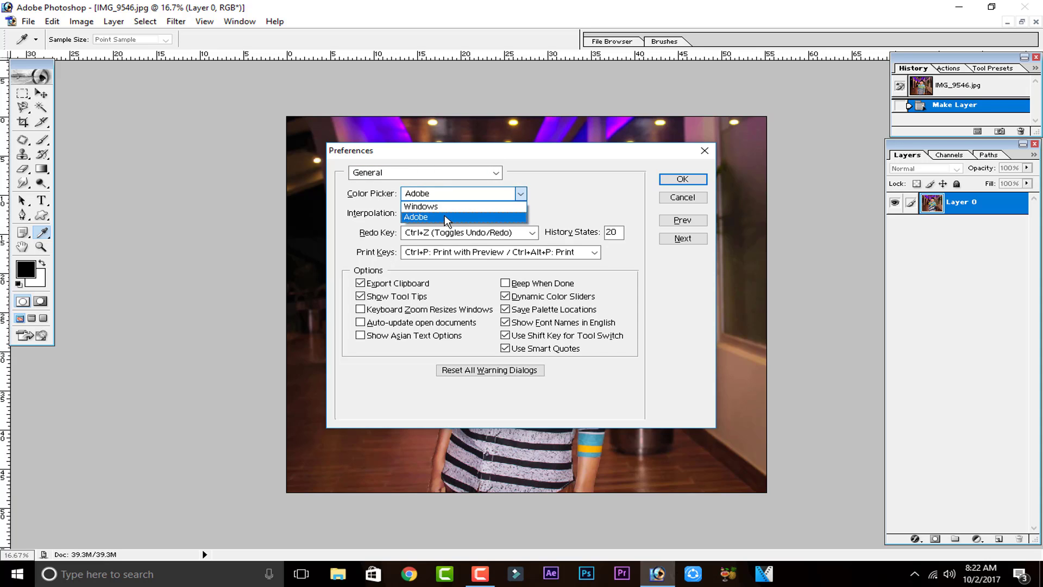
left_click(444, 216)
left_click(473, 214)
left_click(473, 214)
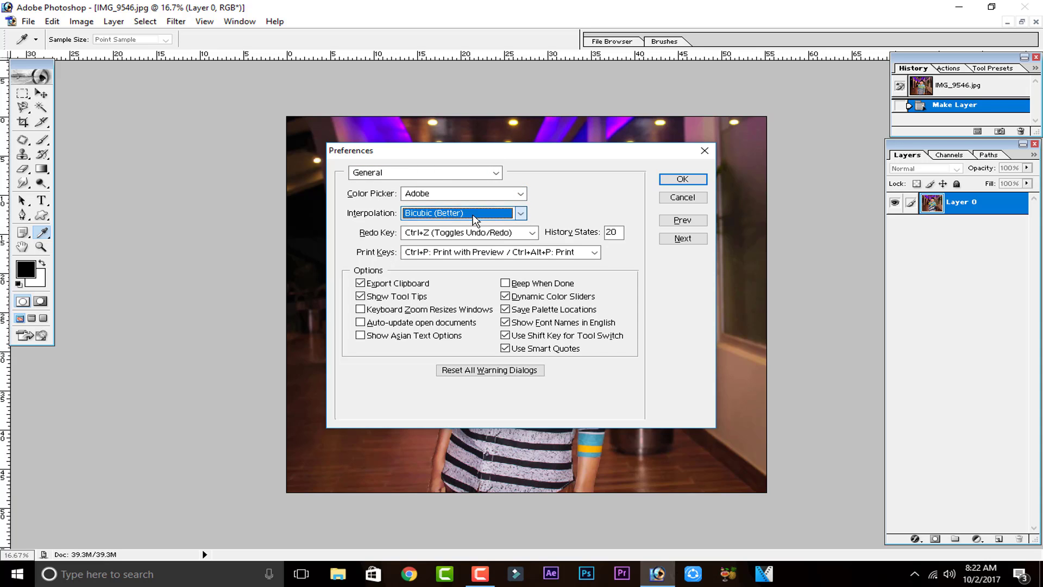
left_click(509, 233)
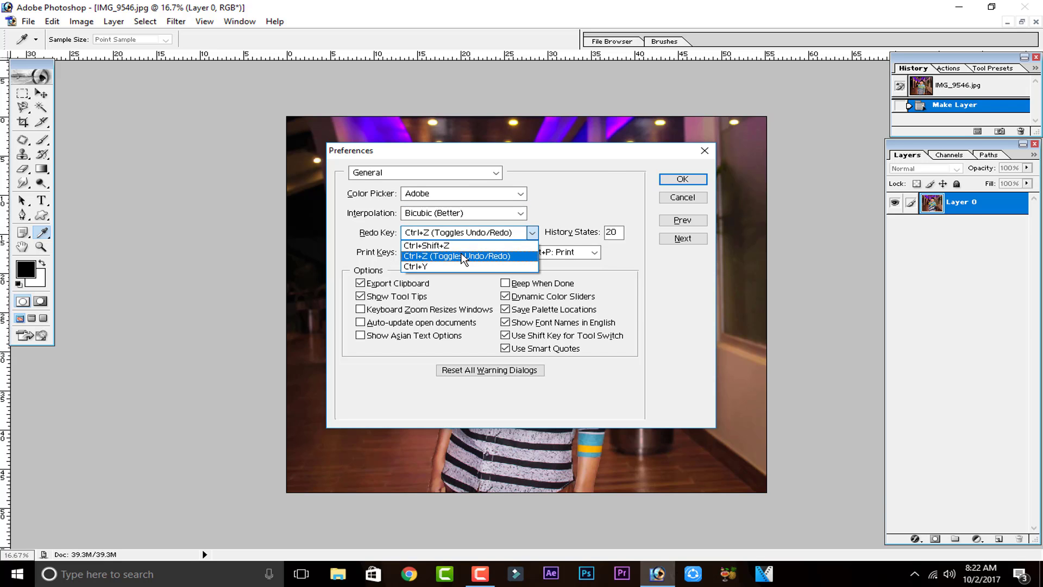
left_click(434, 256)
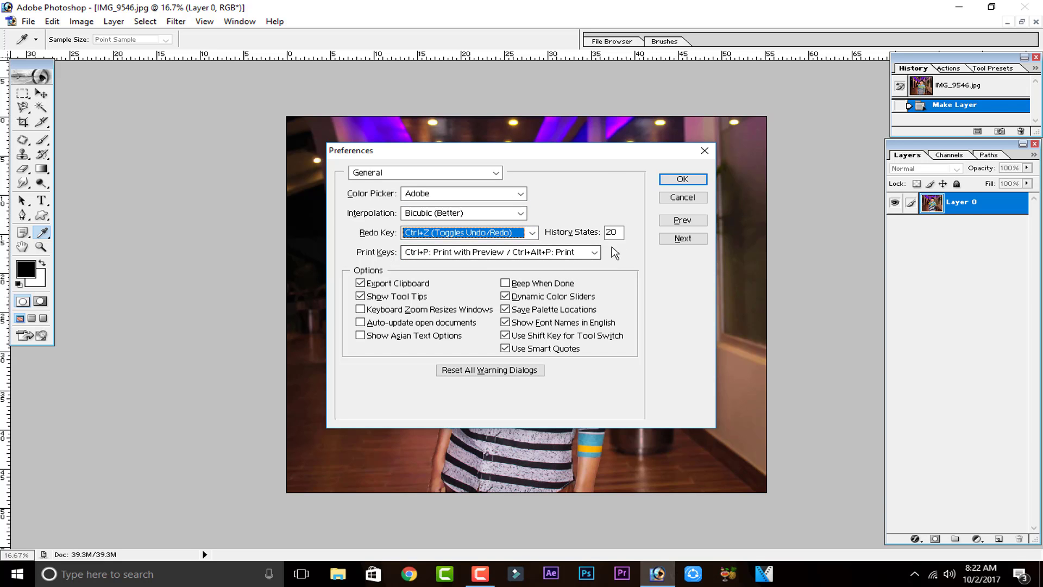
left_click(683, 198)
key("v")
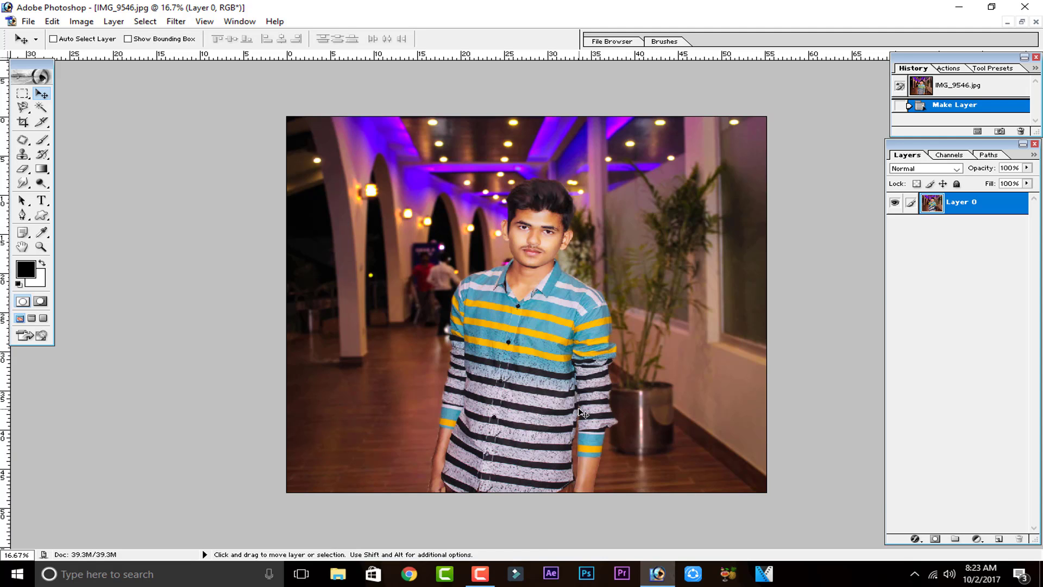
- Try Levels on Layer 0 with midtones at 0.64 and 0.95 and output white at 181, and cancel the adjustment
key("ctrl+l")
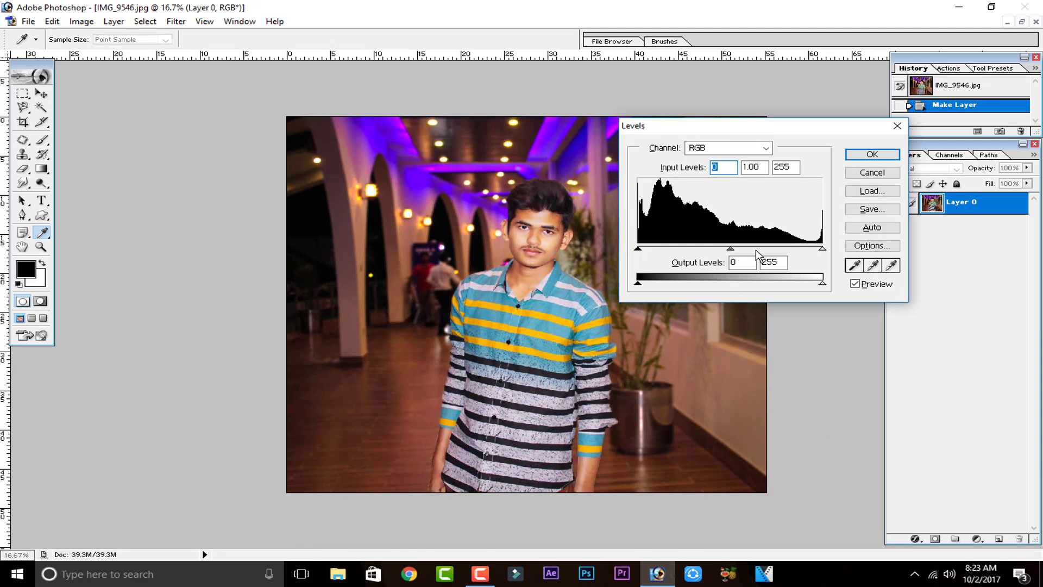
left_click_drag(759, 254, 756, 250)
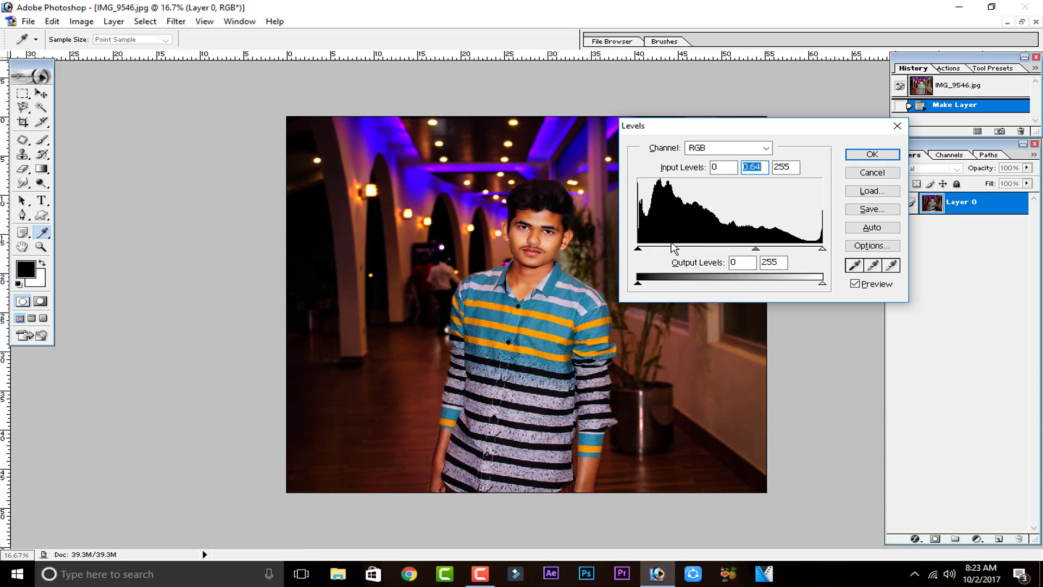
mouse_move(639, 248)
left_mouse_down()
mouse_move(667, 250)
mouse_move(633, 259)
left_mouse_up()
left_click_drag(761, 251, 733, 229)
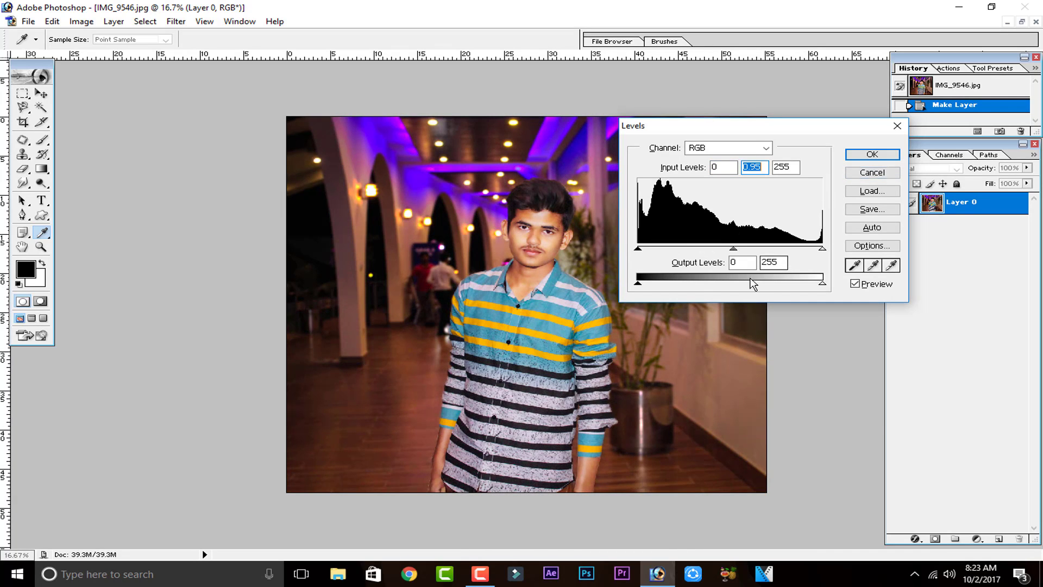
left_click_drag(639, 283, 518, 229)
left_click_drag(823, 283, 769, 326)
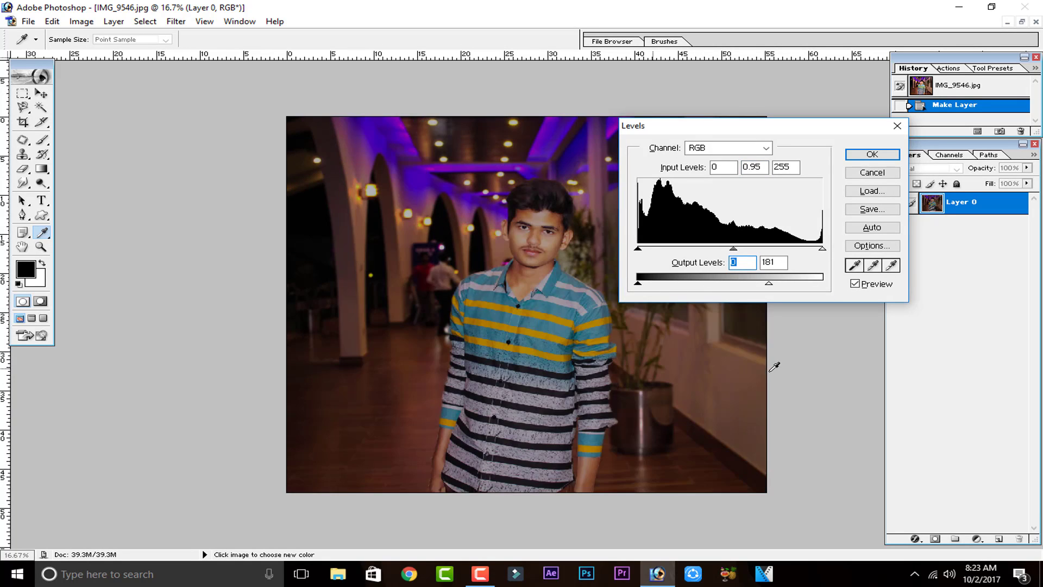
left_click_drag(769, 283, 918, 272)
left_click(872, 173)
key("v")
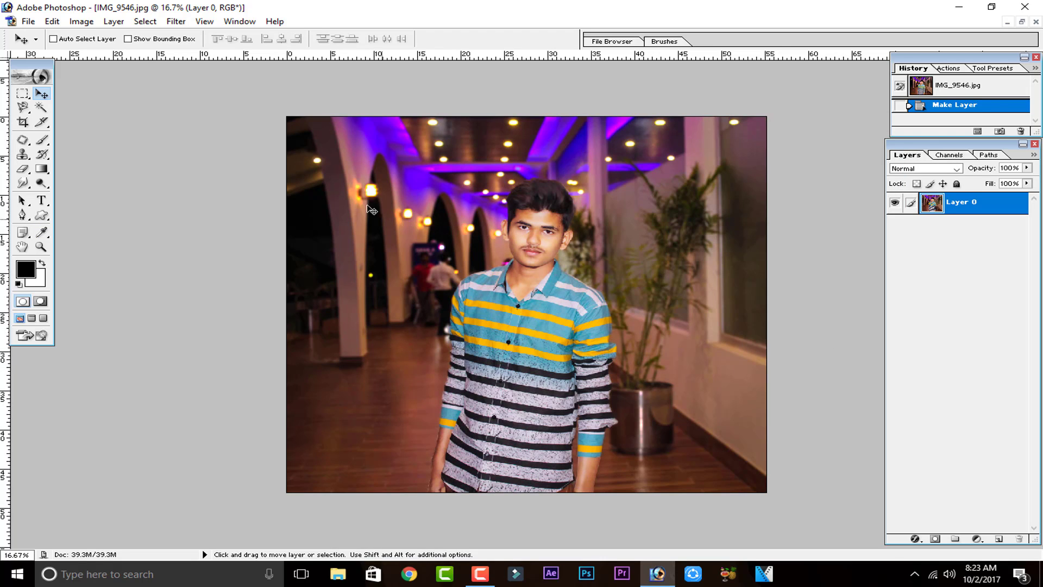
- Try a Curves adjustment that darkens the Red channel with a point at input 149, output 105
left_click(81, 21)
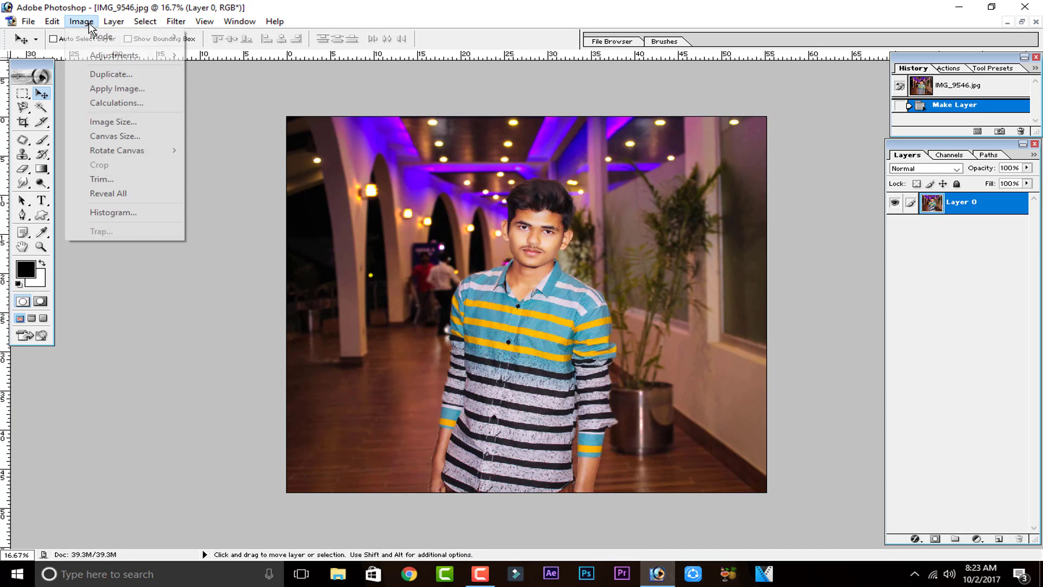
mouse_move(115, 62)
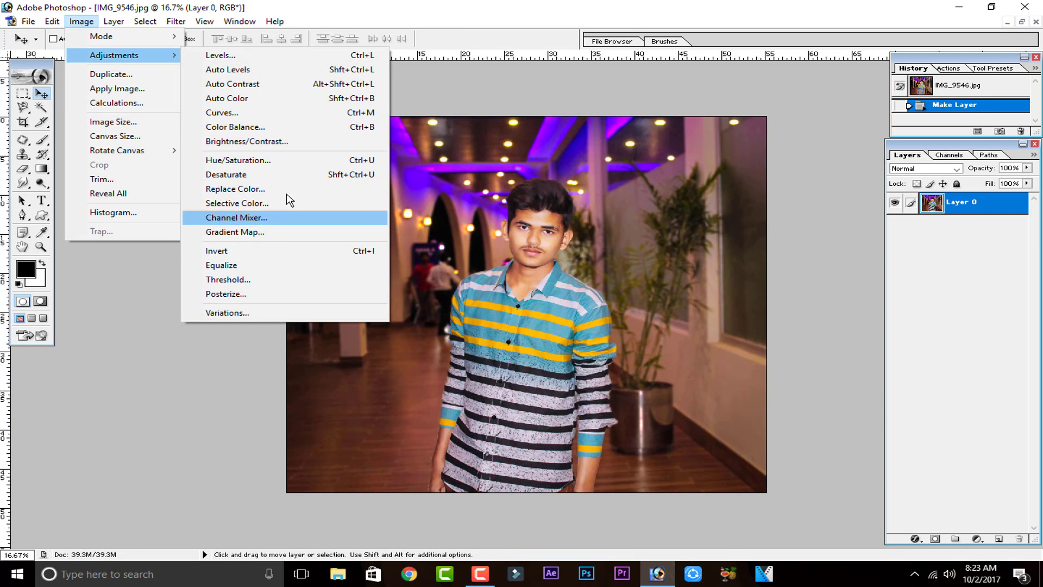
left_click(299, 112)
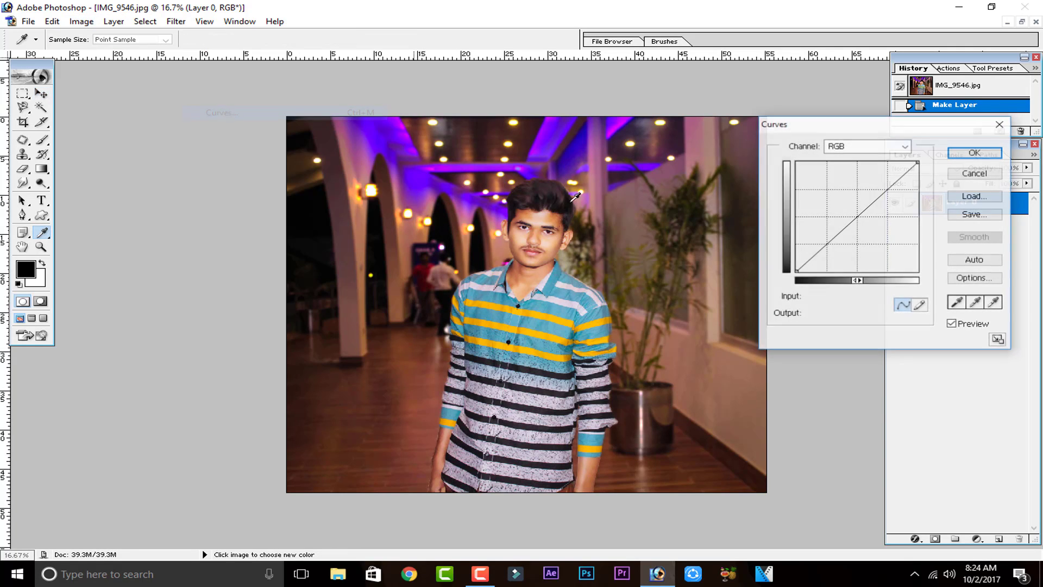
left_click_drag(922, 130, 782, 253)
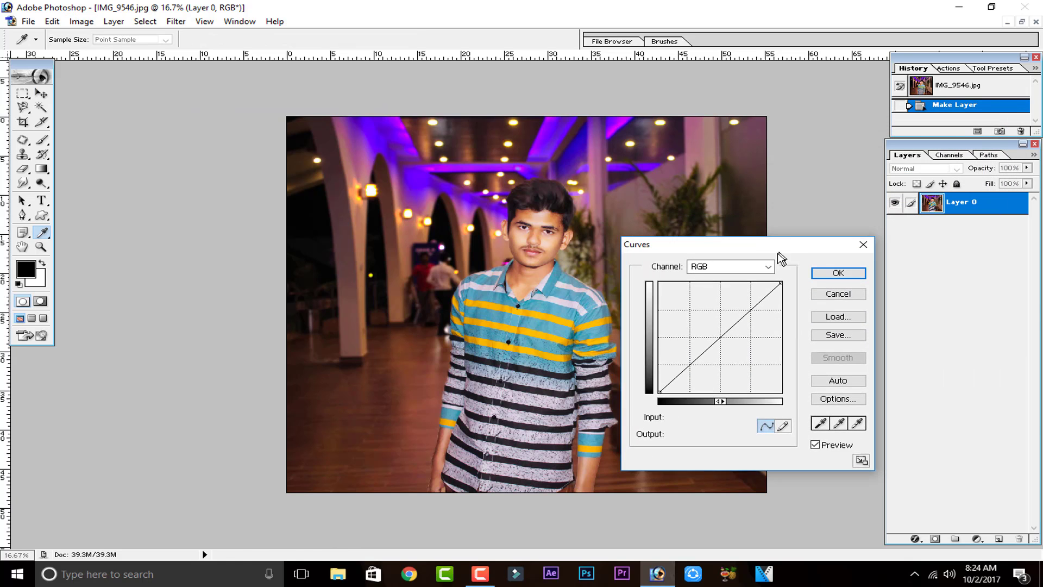
left_click_drag(703, 344, 728, 353)
left_click(765, 268)
left_click(721, 299)
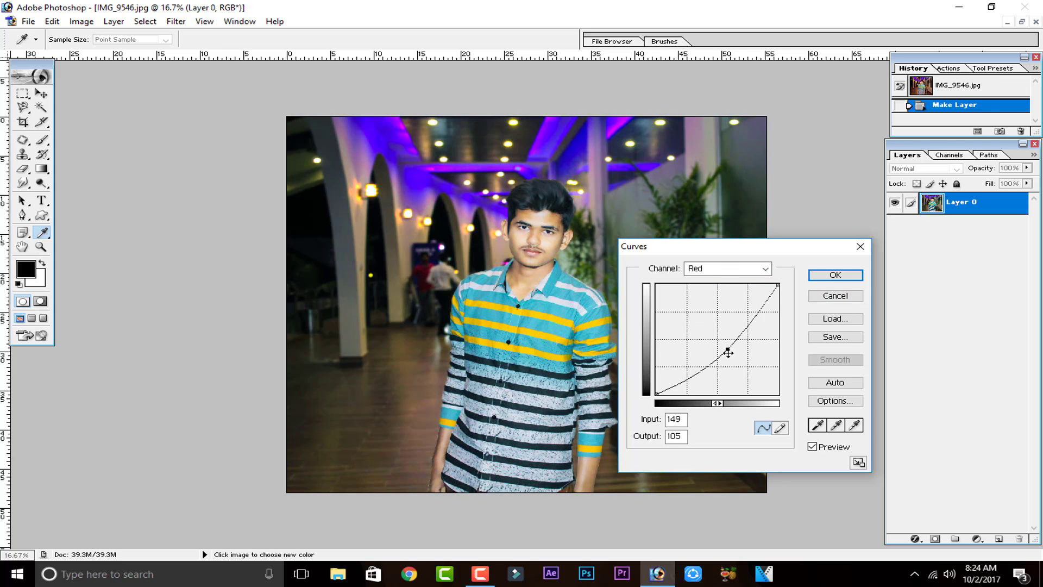
- Try an S-shaped curve on the Blue channel with a lower point at input 79, output 48, and cancel Curves
left_click(725, 268)
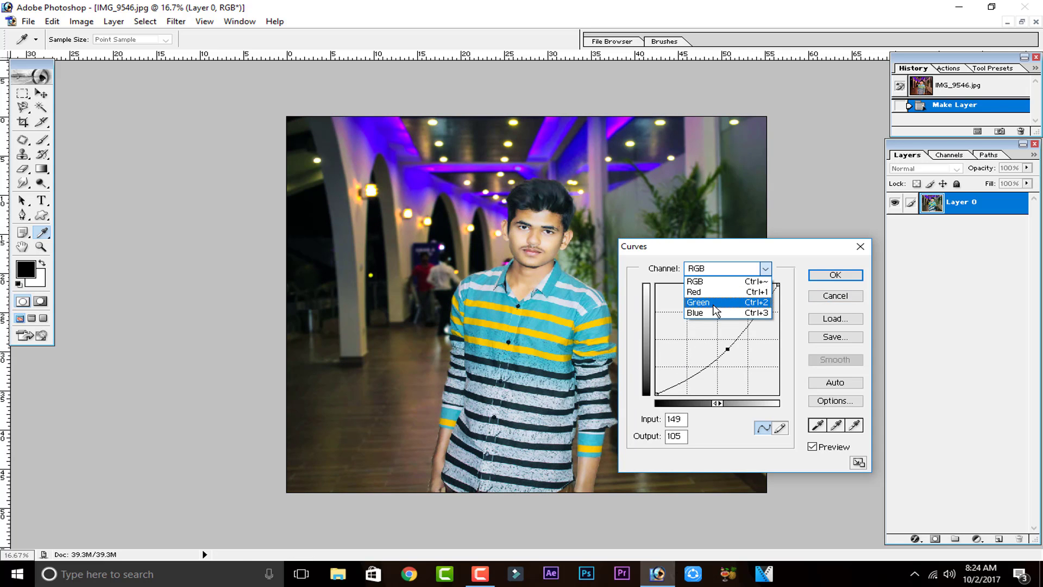
left_click(710, 310)
left_click_drag(718, 344, 692, 371)
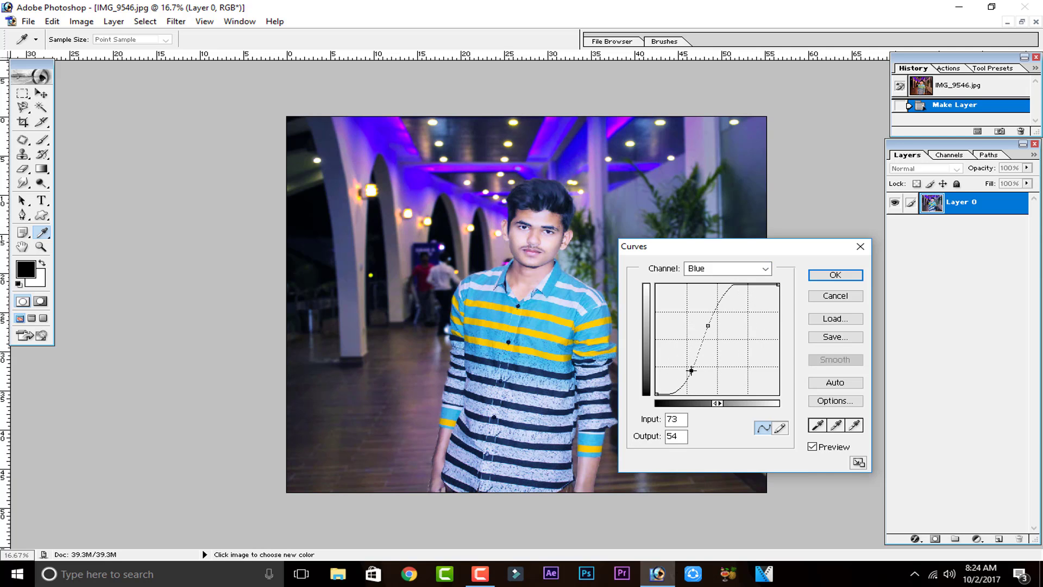
left_click_drag(706, 331, 729, 309)
left_click_drag(687, 372, 693, 374)
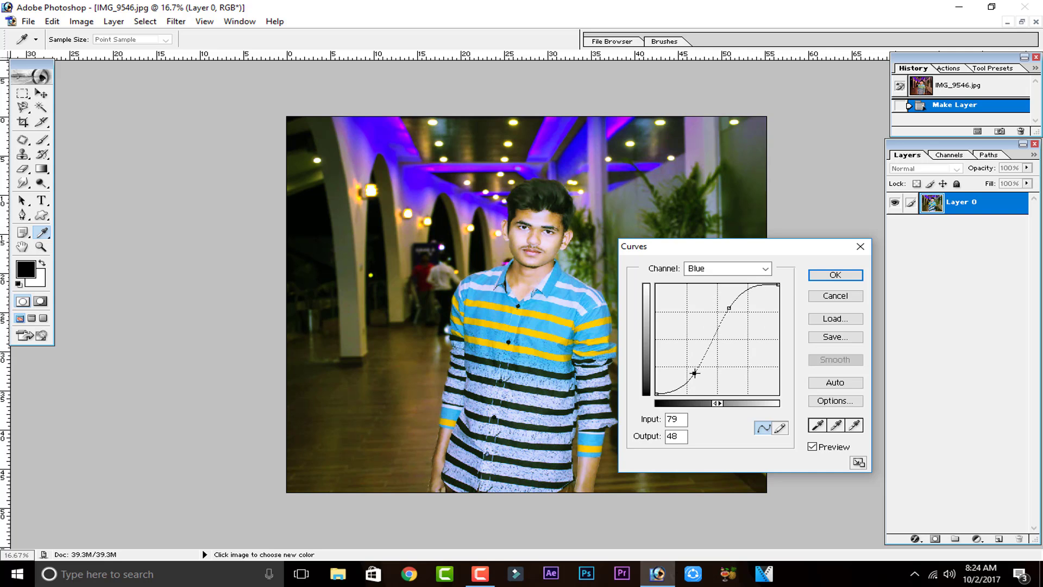
left_click(835, 296)
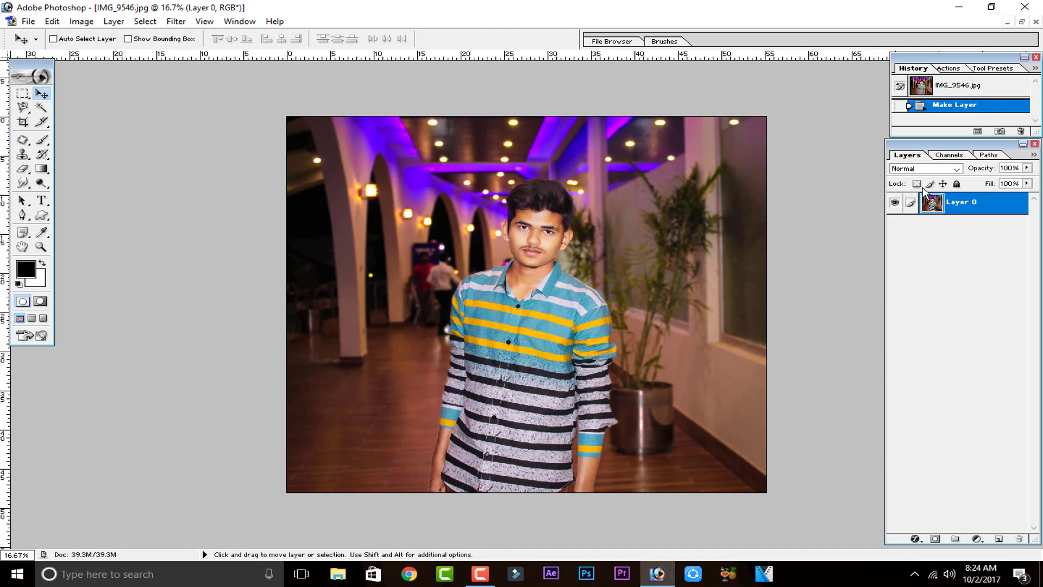
- Try Hue/Saturation with saturation +27, hue -180 and a different lightness, and cancel back to the Move tool
key("i")
key("ctrl+u")
left_click(807, 231)
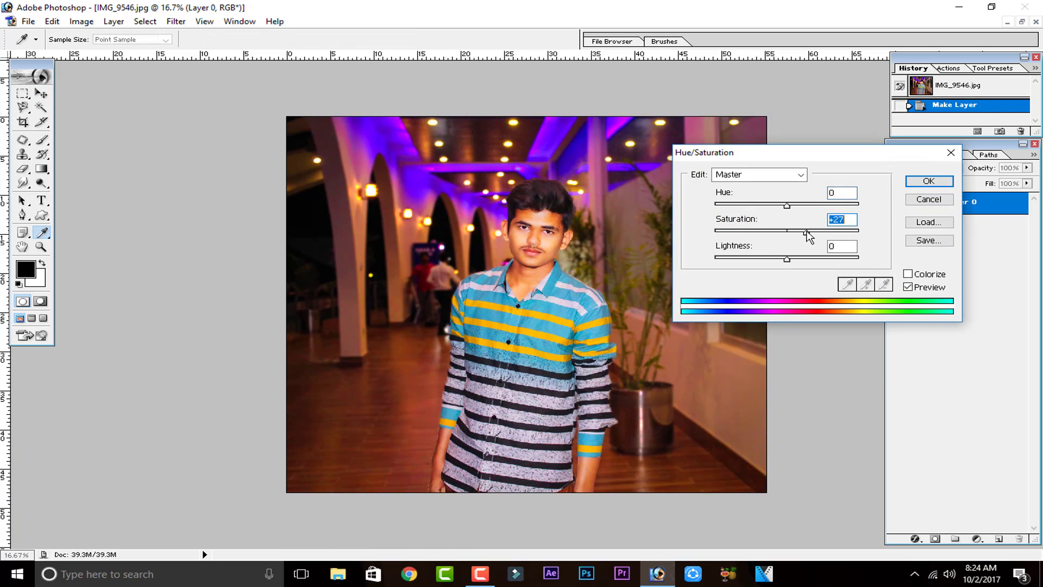
left_click_drag(788, 206, 683, 269)
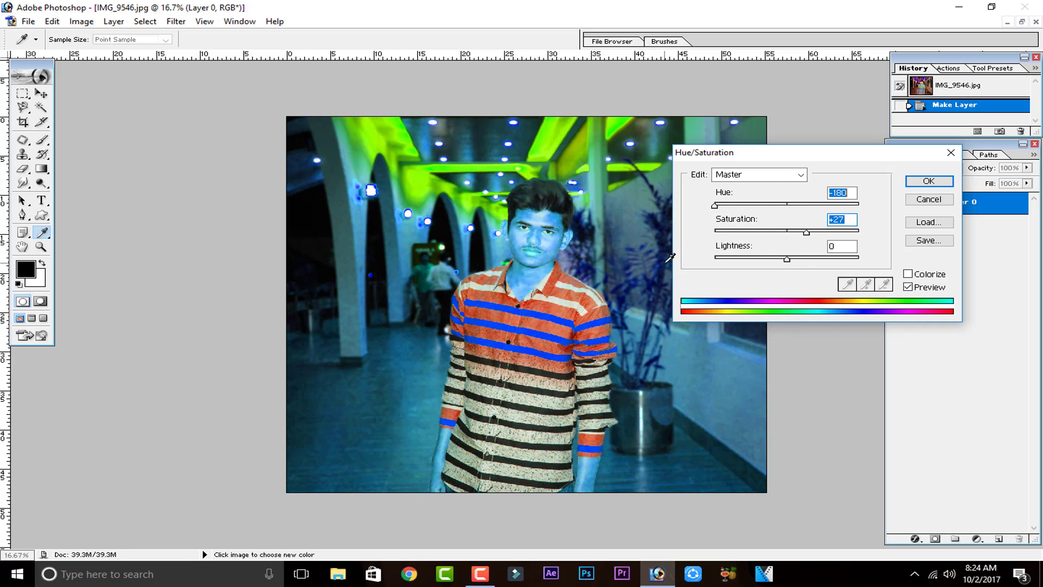
left_click_drag(782, 260, 918, 241)
left_click(930, 199)
key("v")
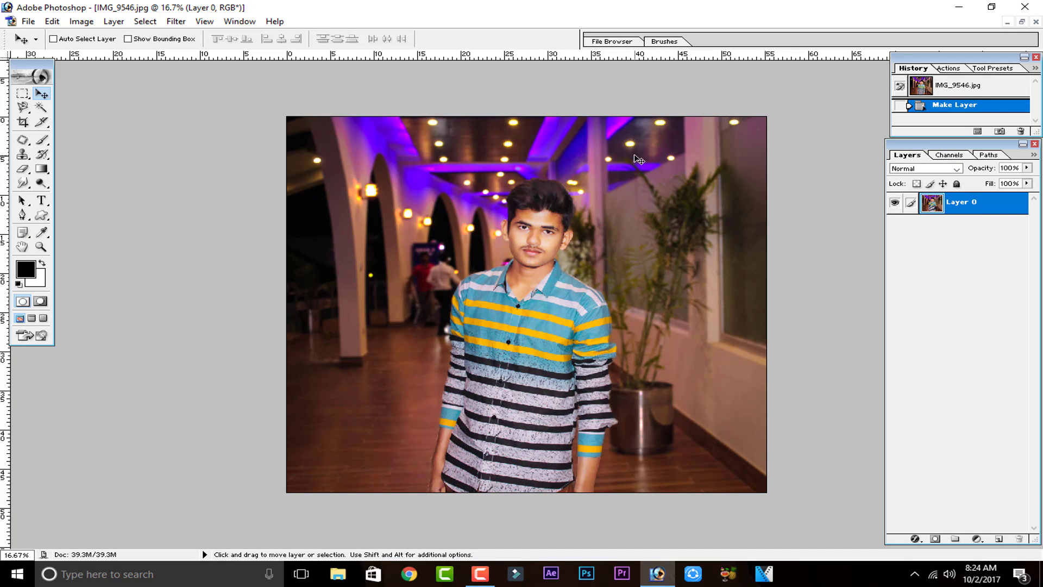
- Apply Auto Levels and Auto Color to Layer 0
key("shift")
key("ctrl+shift+l")
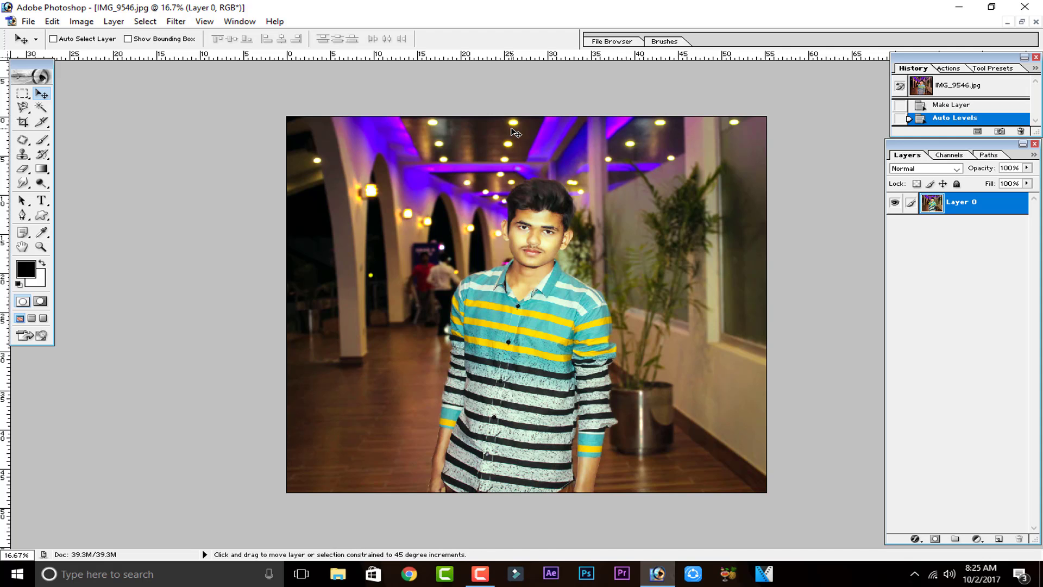
key("ctrl+shift+b")
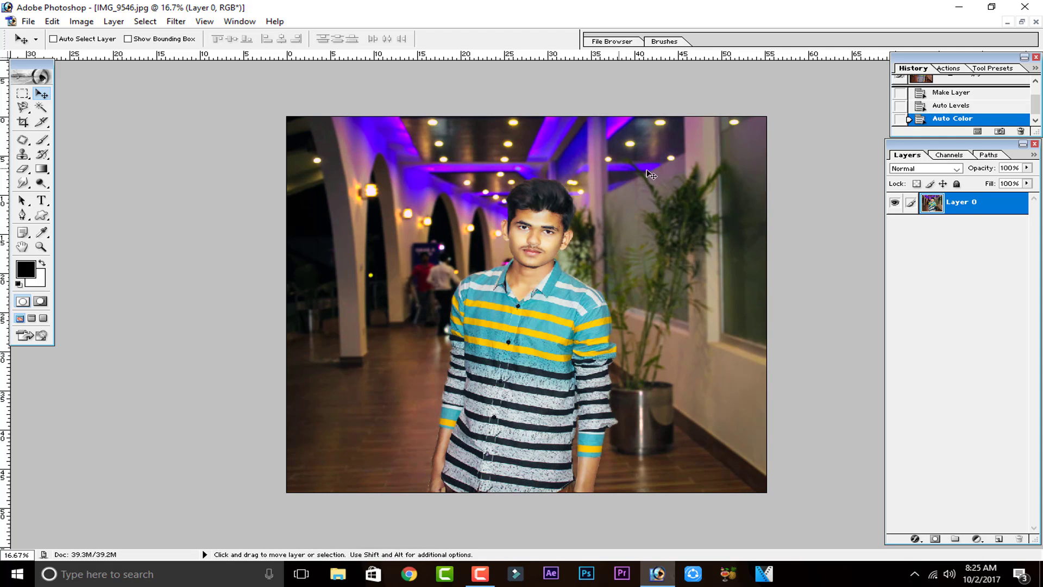
- Compare the original snapshot with the Auto Color history state, ending on Auto Color
scroll(973, 102, "up", 1)
left_click(974, 87)
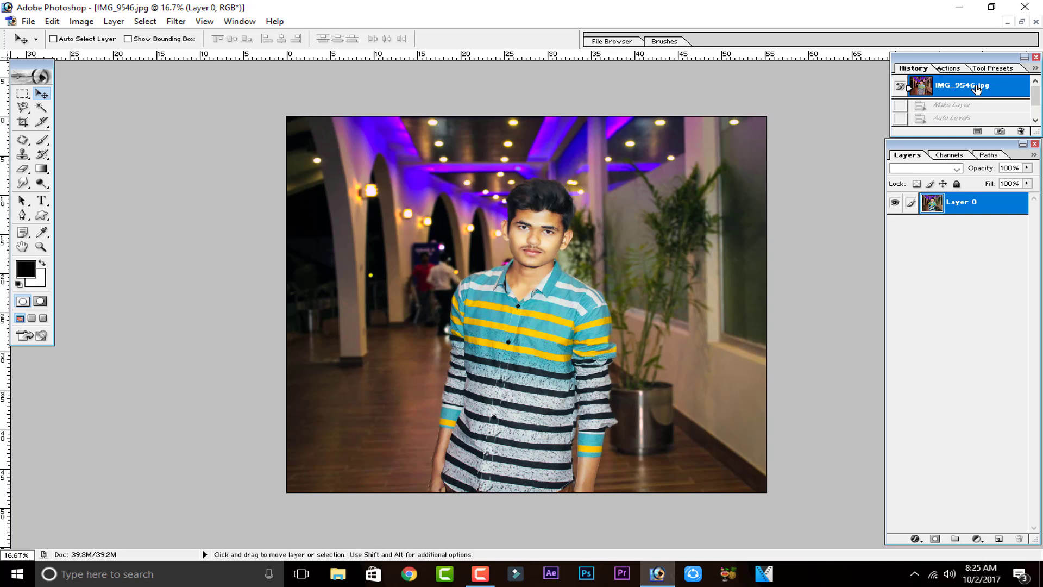
scroll(957, 114, "down", 1)
left_click(954, 119)
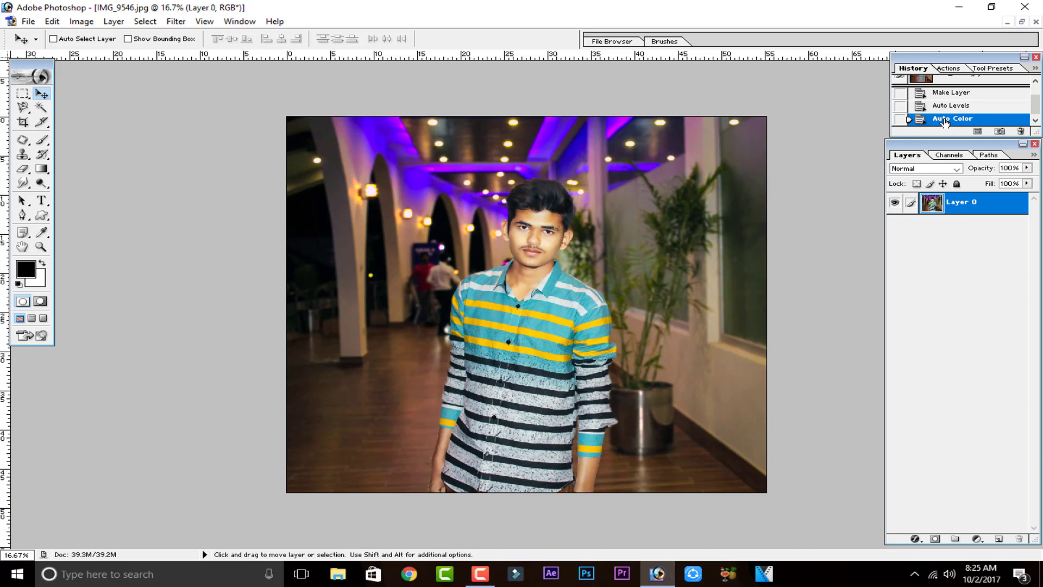
- Try inverting the colors of Layer 0, and step back to the Auto Color history state
key("ctrl+i")
left_click(956, 107)
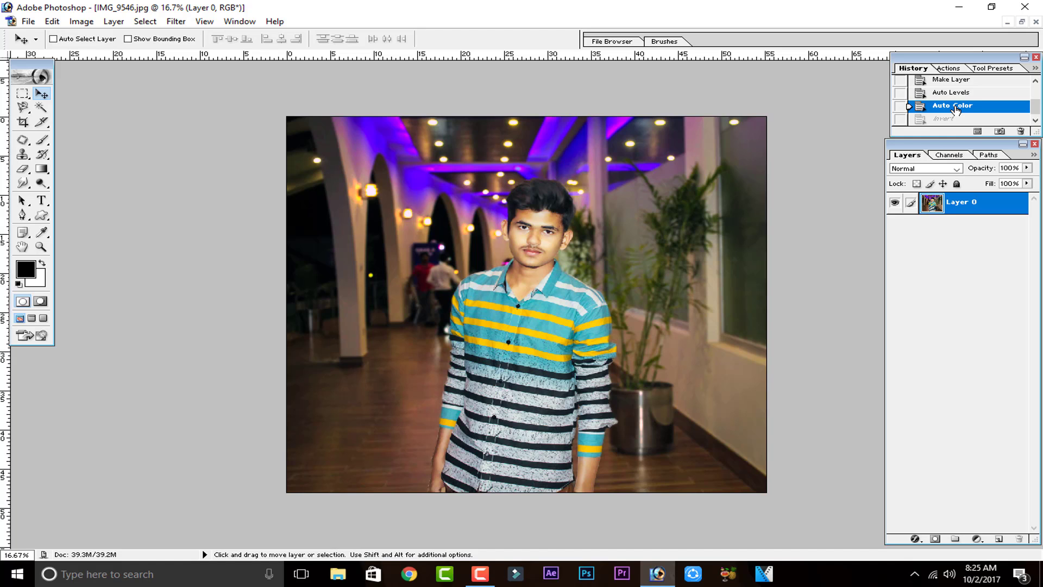
- Try inverting the colors of Layer 0, and return to the Auto Color history state
key("alt")
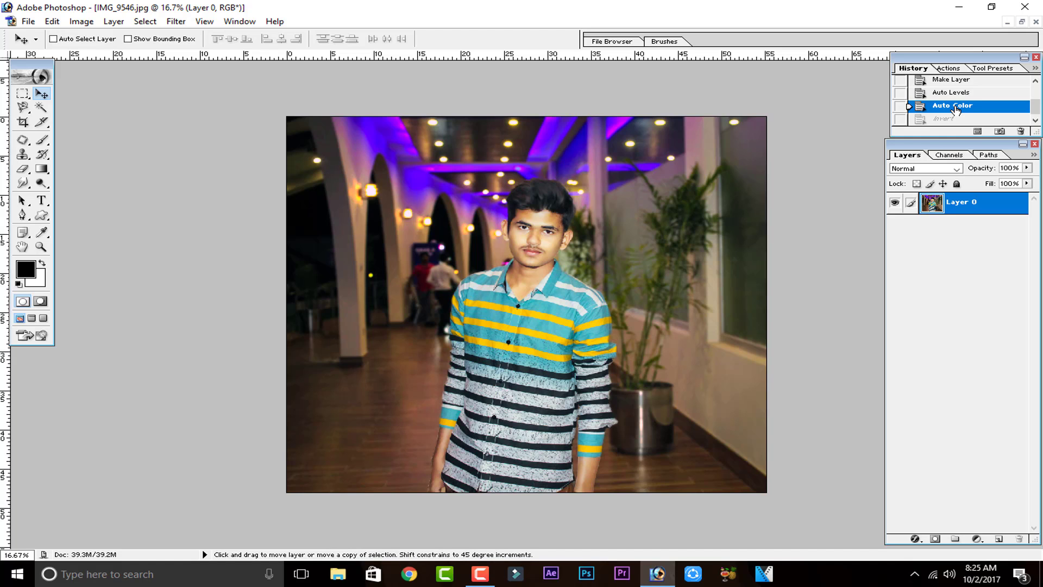
key("ctrl+i")
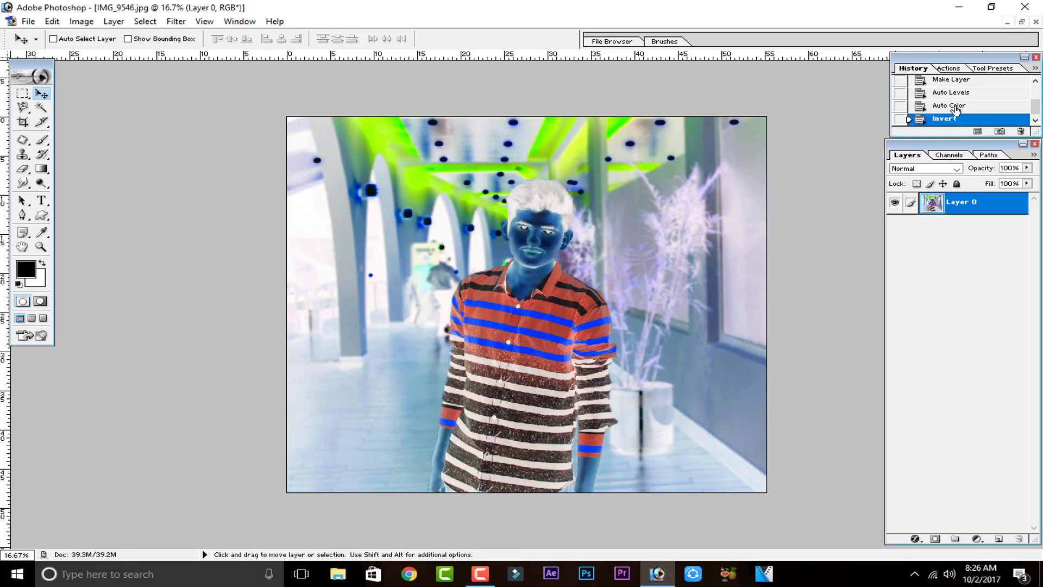
left_click(955, 106)
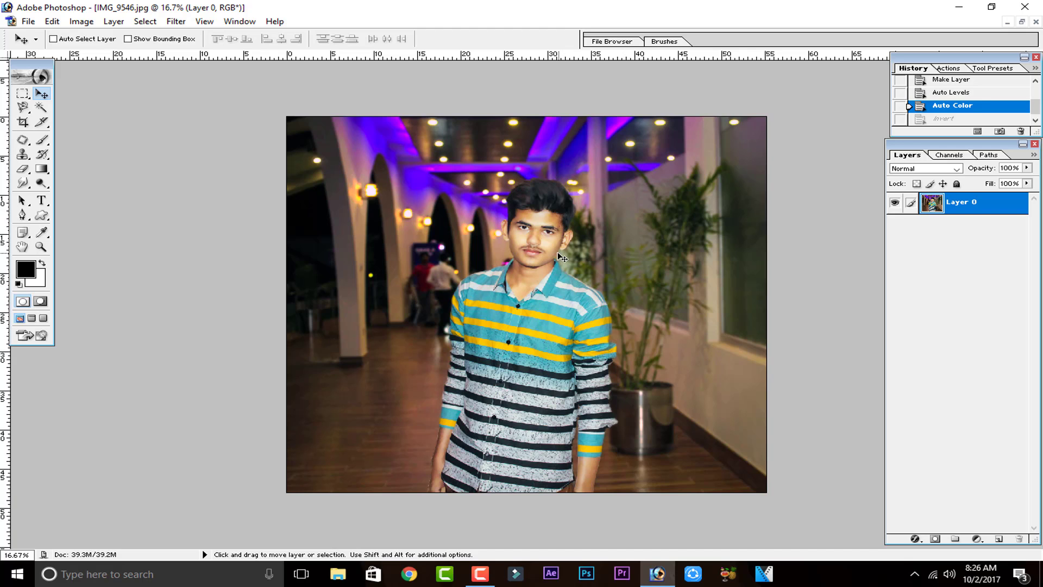
left_click(965, 120)
left_click(959, 106)
- Add a blank Layer 1 in Normal mode at 100% opacity above Layer 0, undoing any extra new layer
key("ctrl+shift+n")
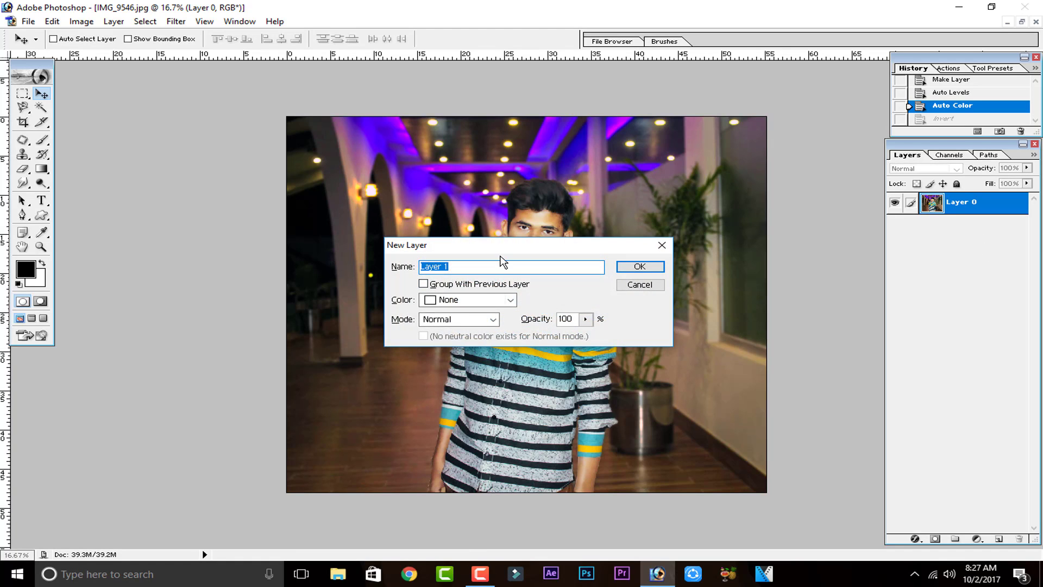
left_click_drag(501, 259, 541, 236)
left_click(677, 245)
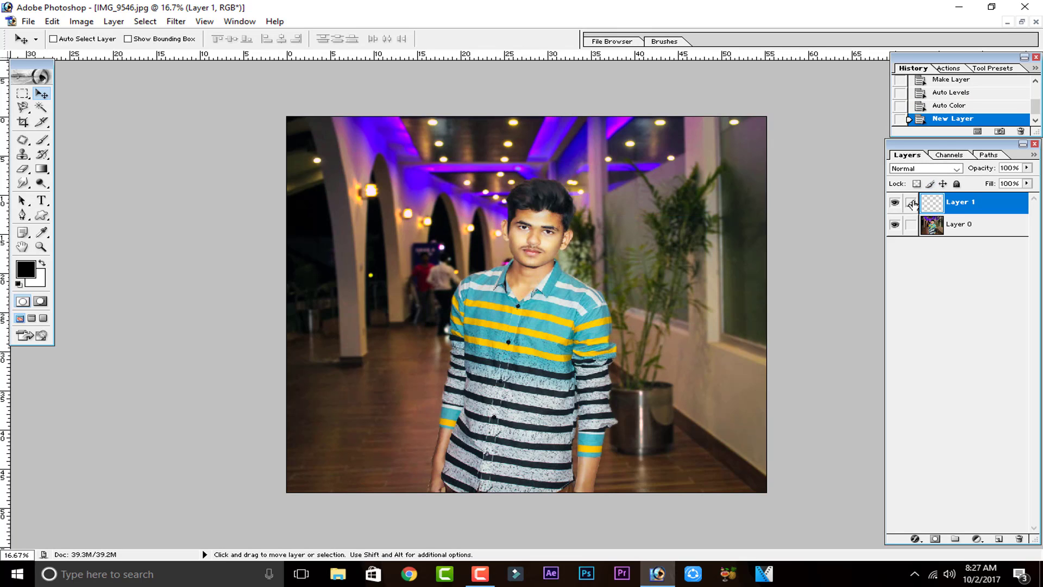
left_click(999, 539)
key("ctrl+z")
- Undo a trial duplicate of Layer 1, and duplicate Layer 0 instead
key("ctrl+j")
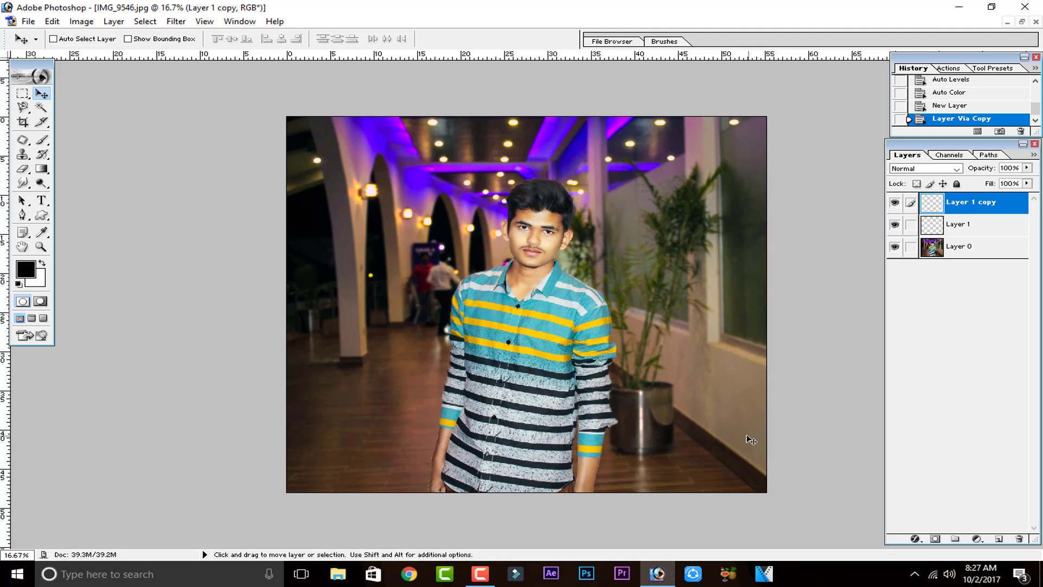
key("ctrl+z")
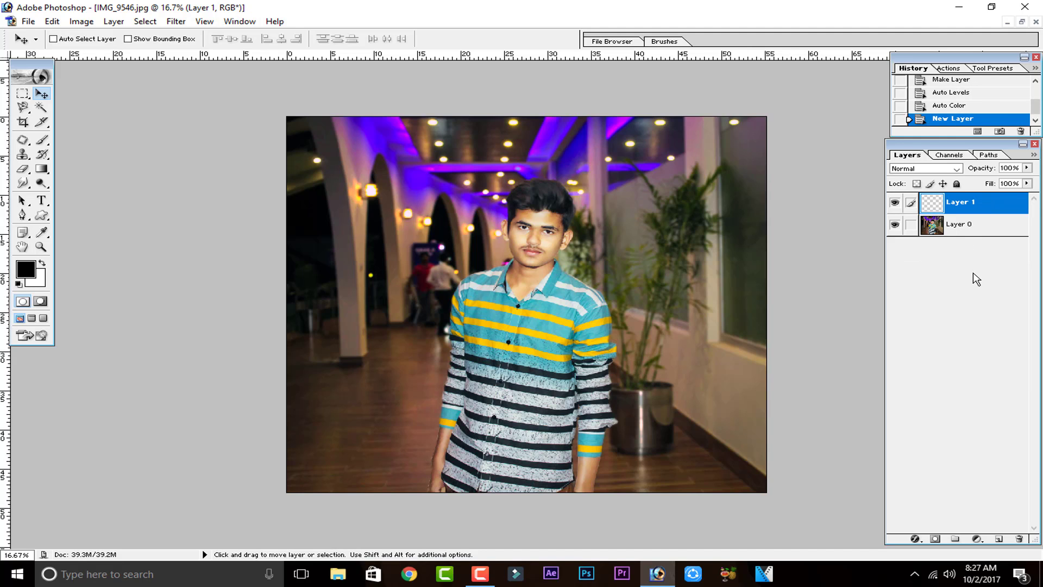
left_click(965, 223)
key("ctrl+j")
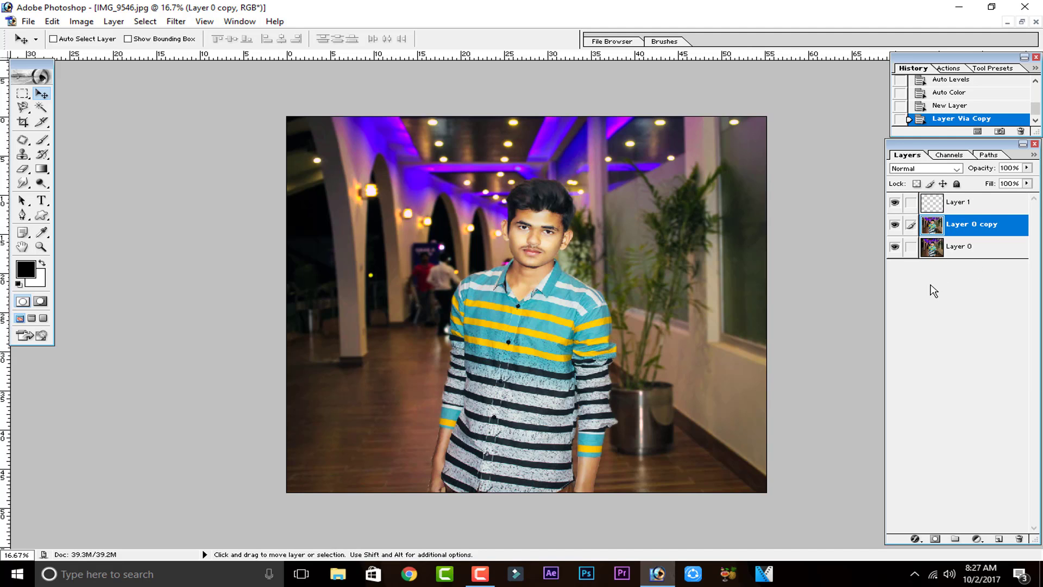
- Compare Layer 0 copy and Layer 0 by hiding and showing each one, leaving both visible
left_click(895, 246)
left_click(895, 224)
left_click(895, 224)
left_click(895, 225)
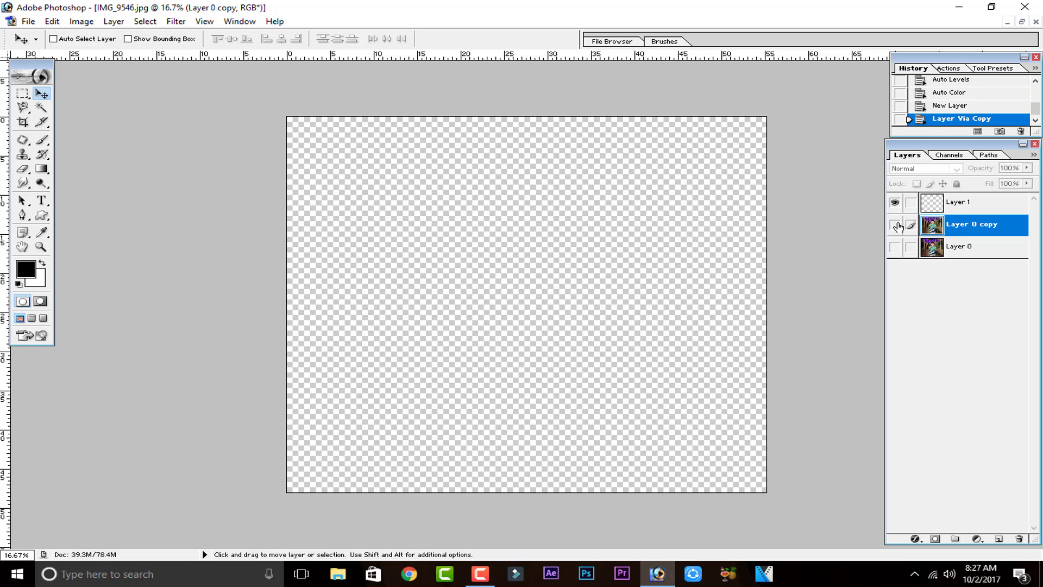
left_click(895, 225)
left_click(894, 247)
left_click(894, 248)
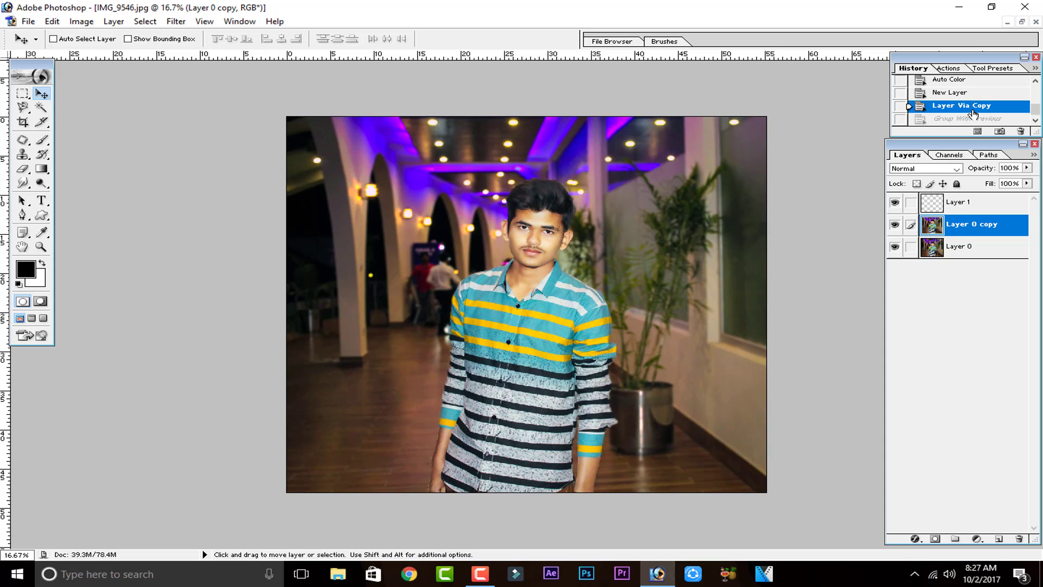
- Group Layer 0 copy with the layer below, toggling the grouping off and on again
key("alt")
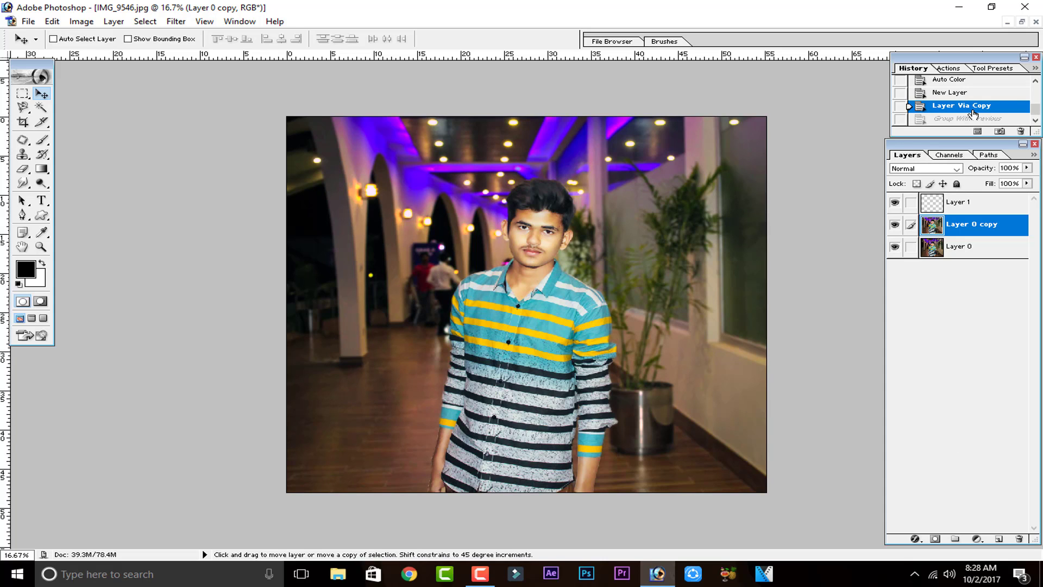
left_click(974, 118)
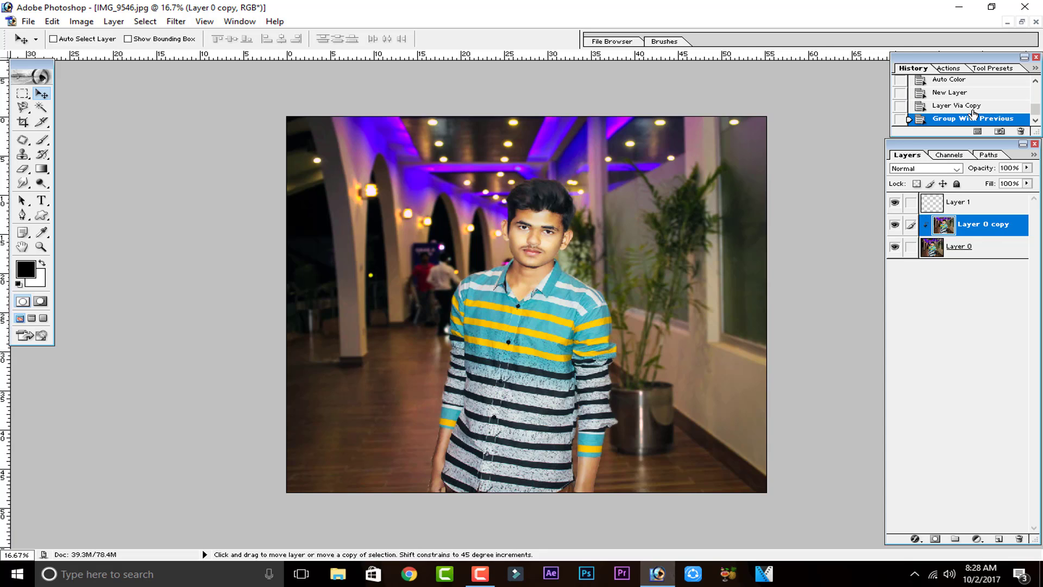
key("alt")
left_click(944, 235, "alt")
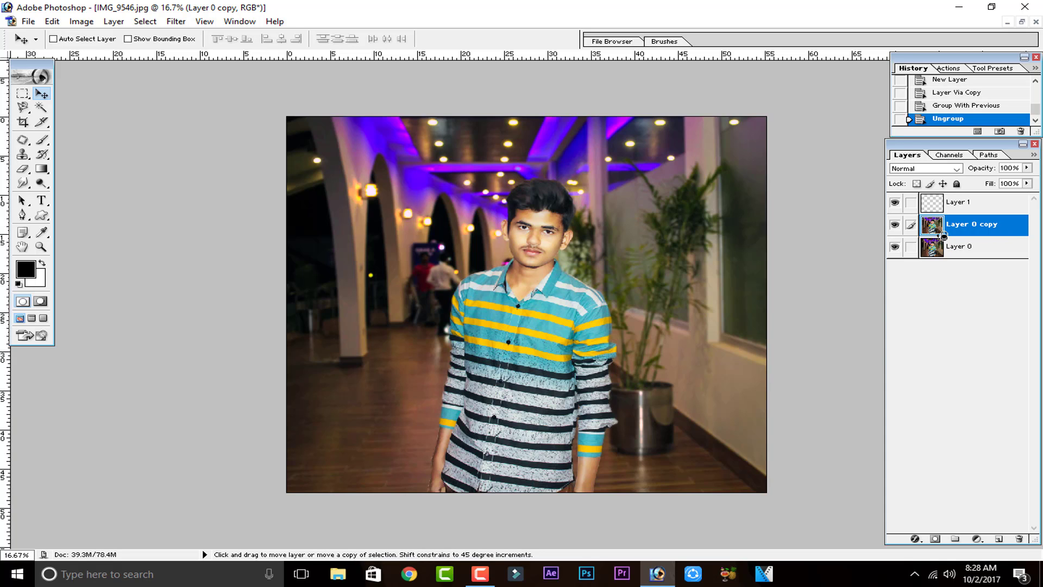
left_click(944, 236, "alt")
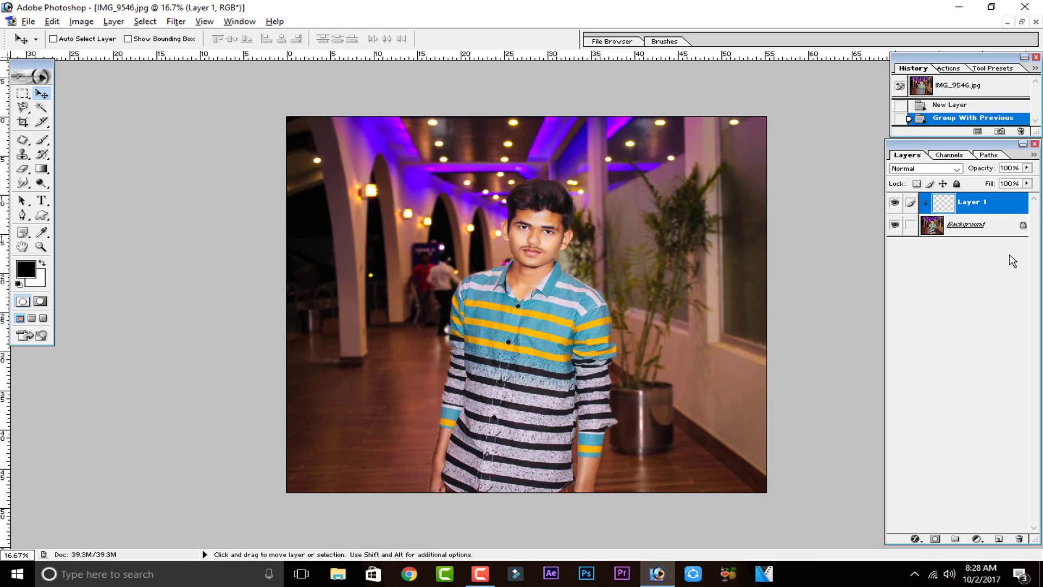
- Undo and reapply the grouping of Layer 1 with Background, and paint a black 100 px brush stroke across the photo at face height
key("ctrl+z")
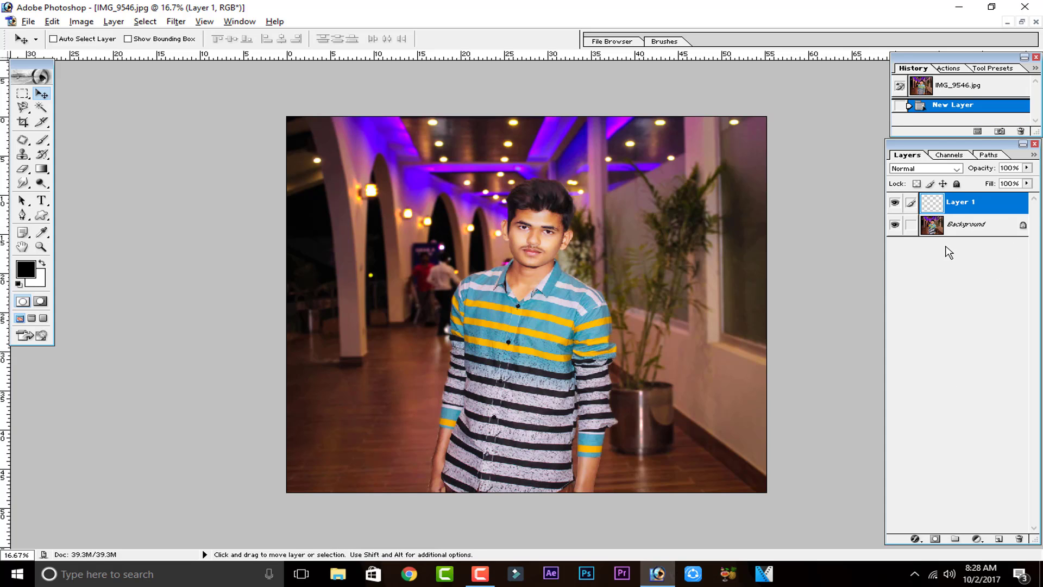
key("ctrl+g")
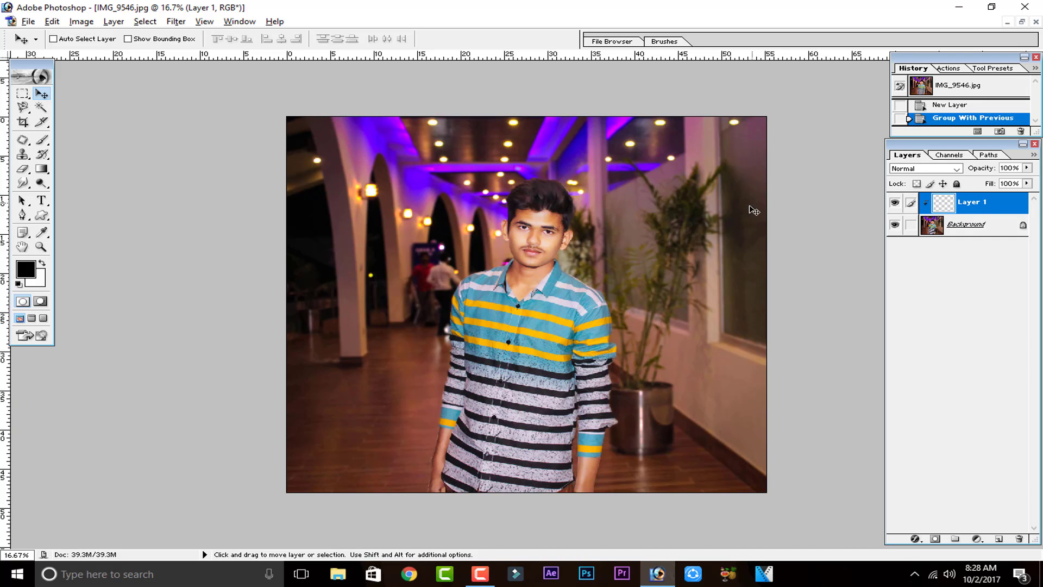
left_click(41, 140)
left_click_drag(320, 215, 769, 288)
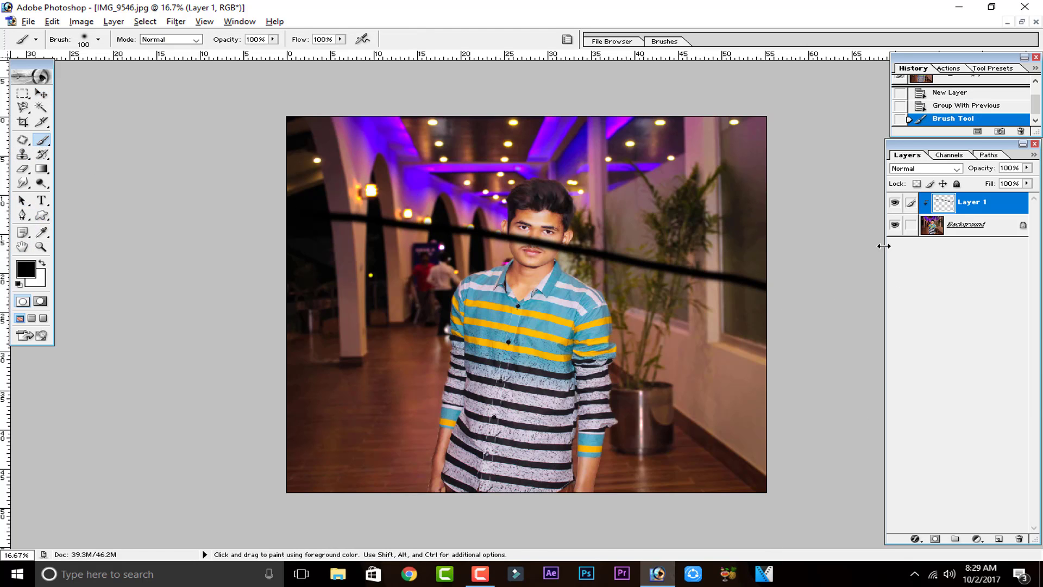
- Toggle the visibility of Layer 1 and Background, and try merging Layer 1 down before stepping back in the history
left_click(895, 204)
left_click(895, 204)
left_click(895, 225)
left_click(895, 225)
key("ctrl+e")
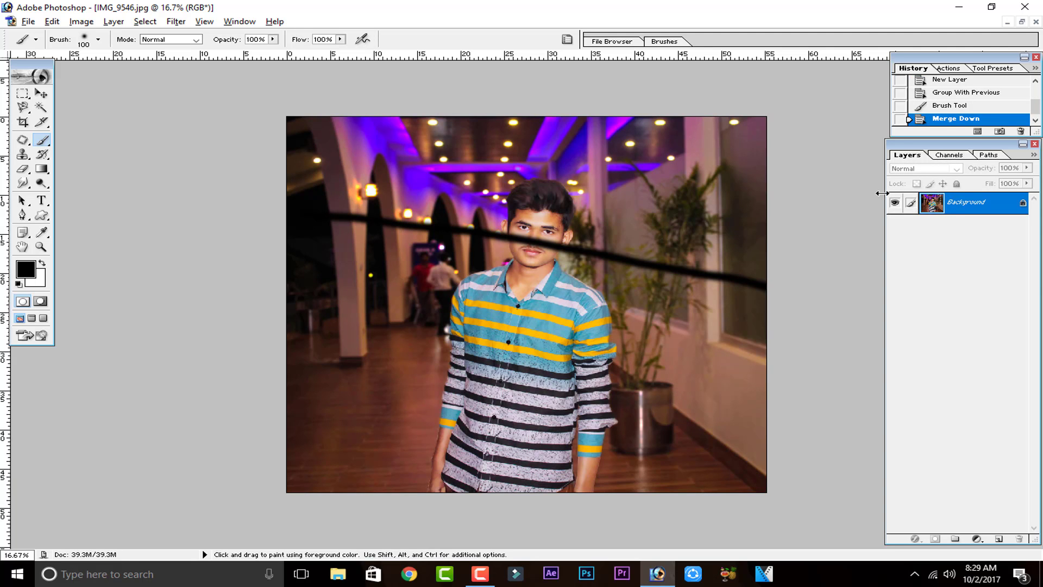
left_click(951, 101)
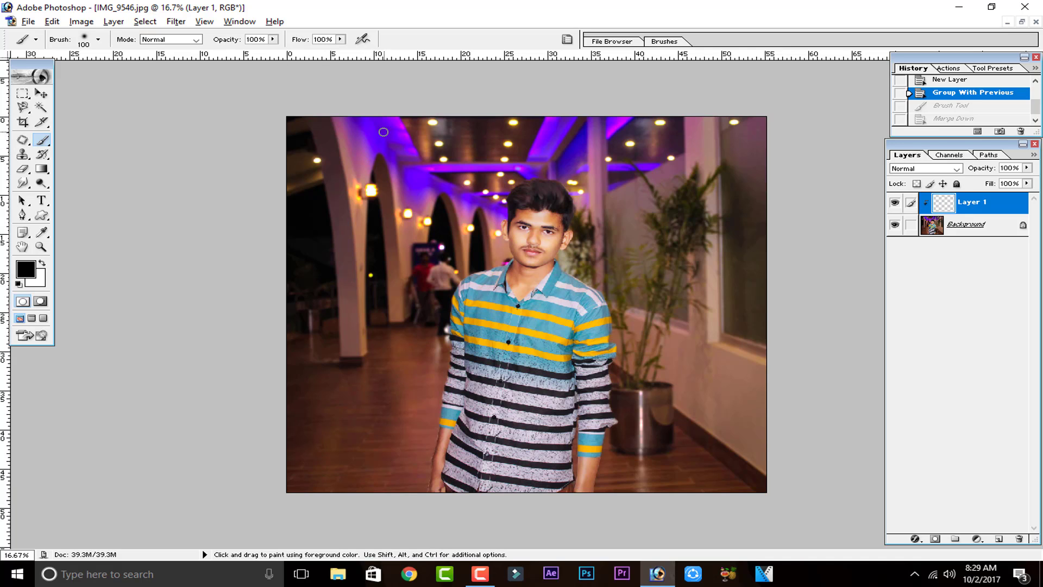
- Select the whole canvas and paste ten copies of the photo as new layers above Background
key("ctrl+a")
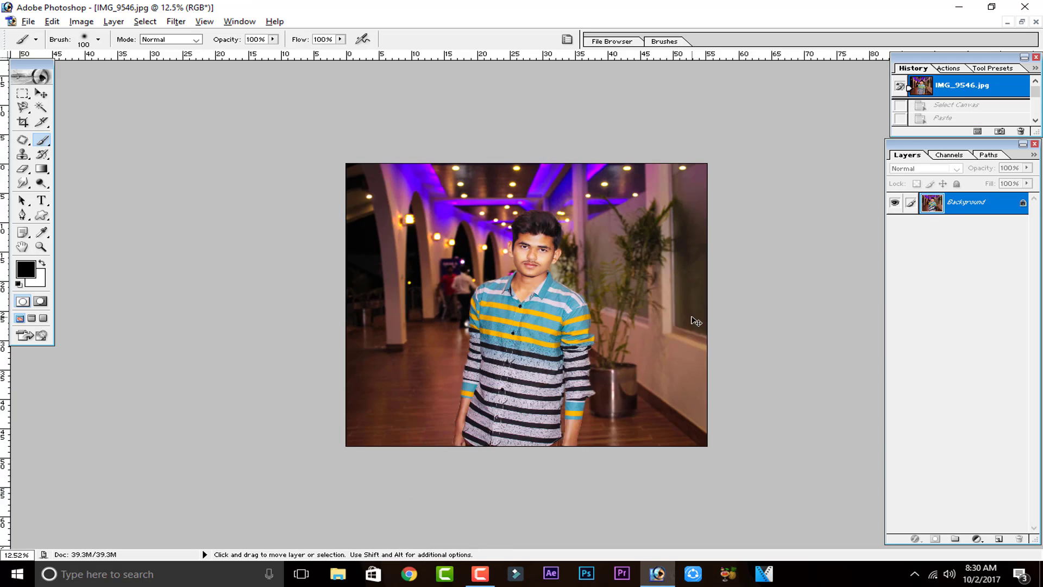
key("ctrl+plus")
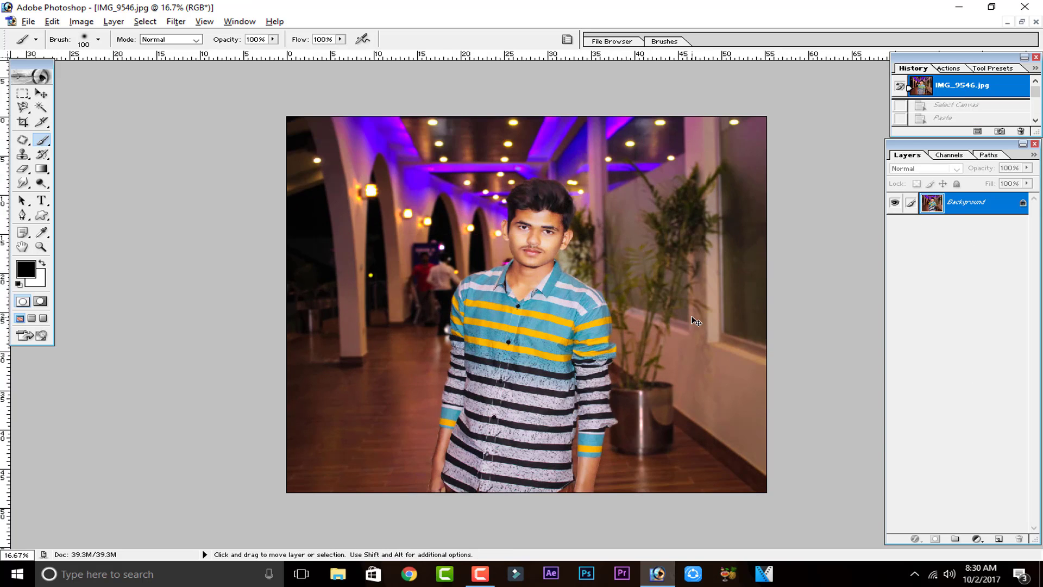
key("ctrl+minus")
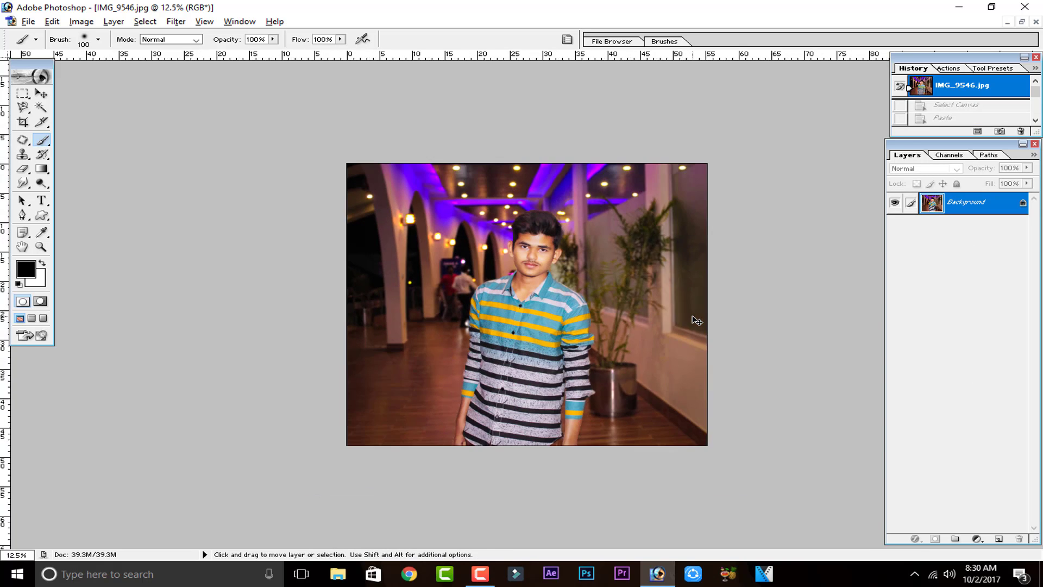
key("ctrl+plus")
key("ctrl+v")
key("ctrl+v")
key("ctrl+v")
key("ctrl+v")
key("ctrl+v")
key("ctrl+v")
key("ctrl+v")
key("ctrl+v")
key("ctrl+v")
key("ctrl+v")
- Open Save As and cancel it, and revert the document to its saved version
key("ctrl+shift+s")
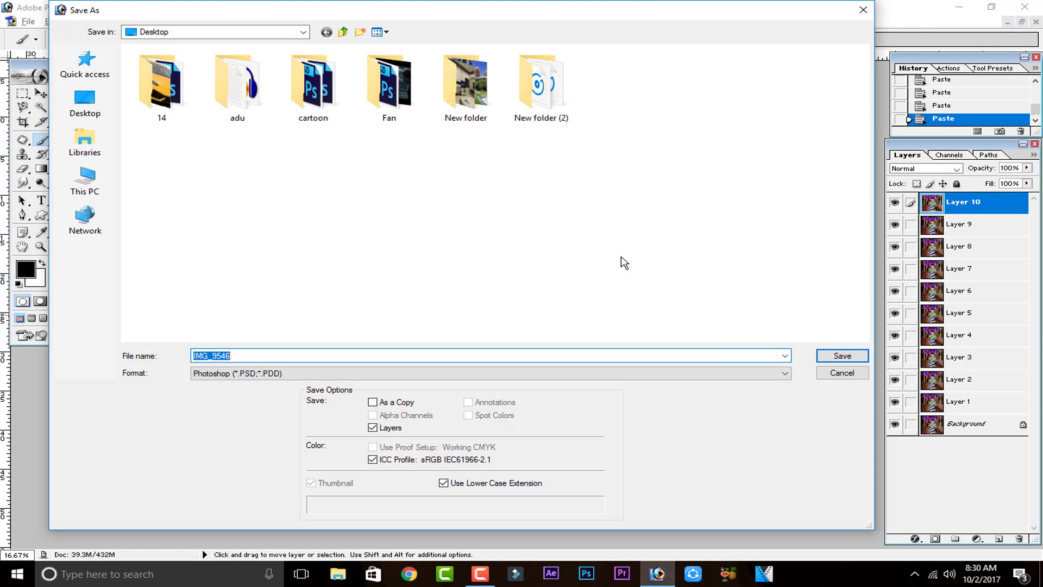
left_click(841, 373)
key("F12")
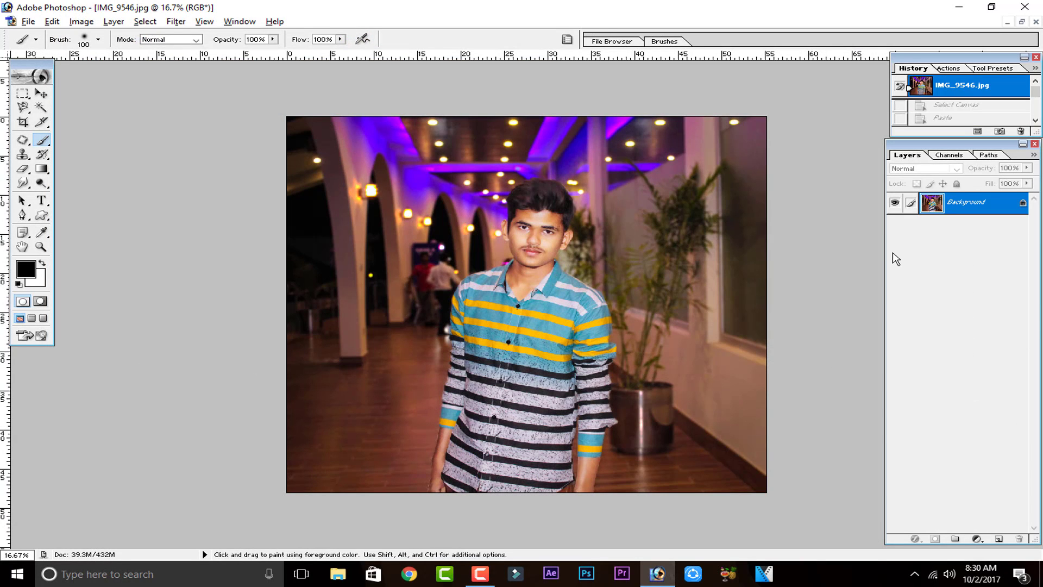
- Select the entire canvas and deselect it
key("ctrl+a")
key("ctrl+a")
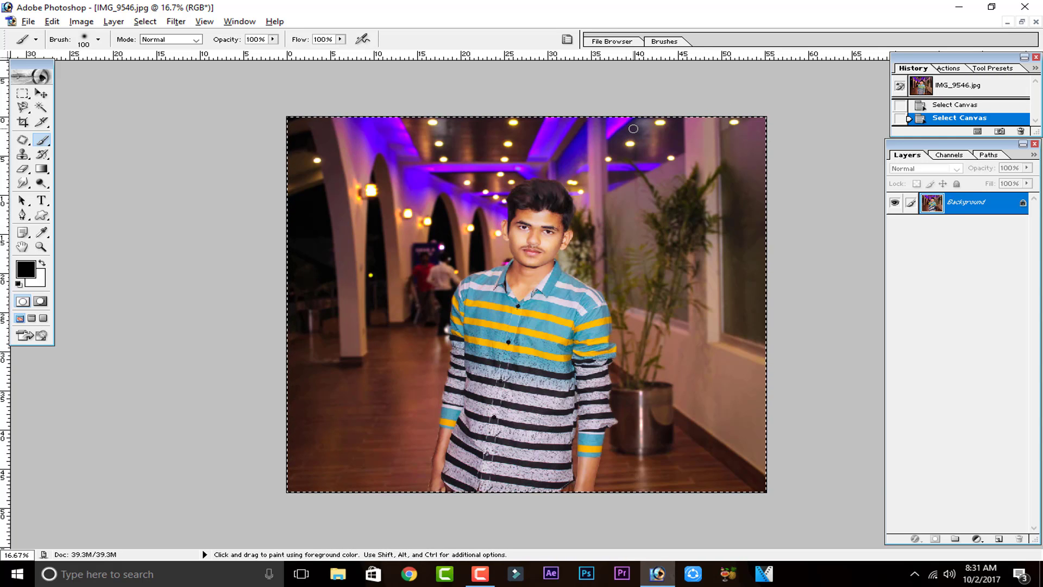
key("ctrl+d")
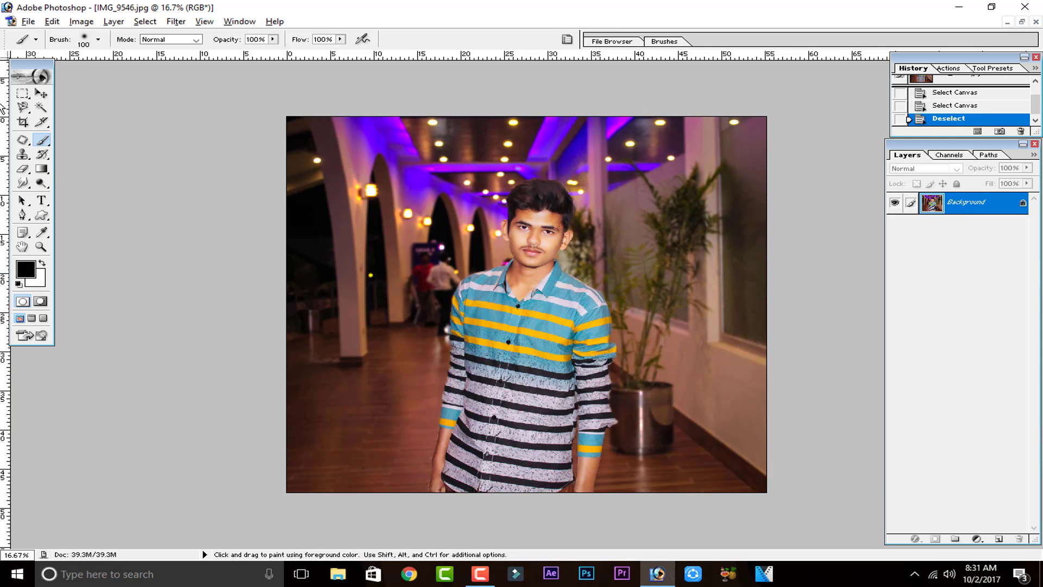
- Draw a freeform Magnetic Lasso selection over the arches and the man's head and shoulder, and deselect it
left_click(23, 107)
left_click(326, 218)
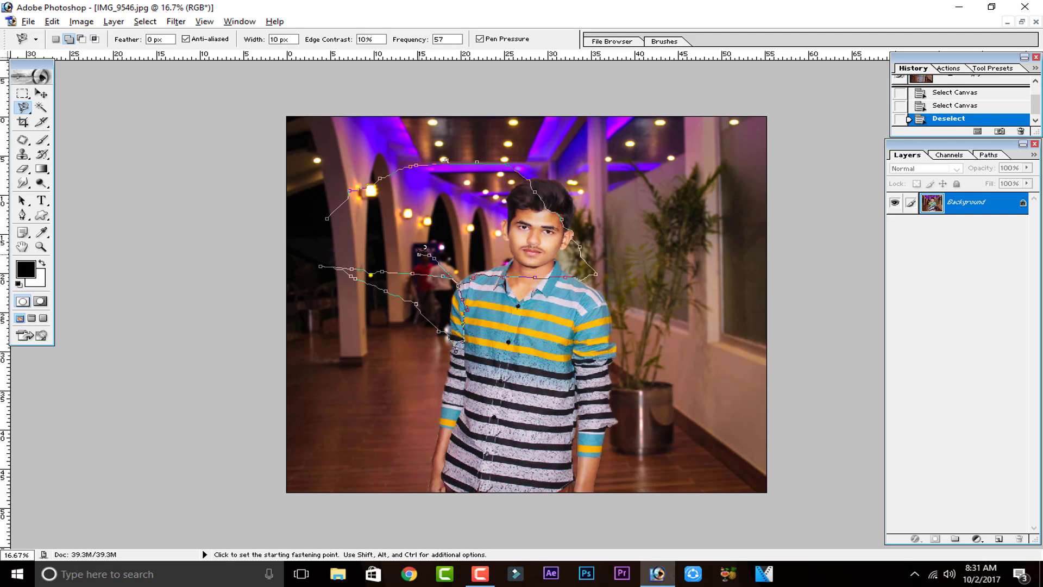
key("Return")
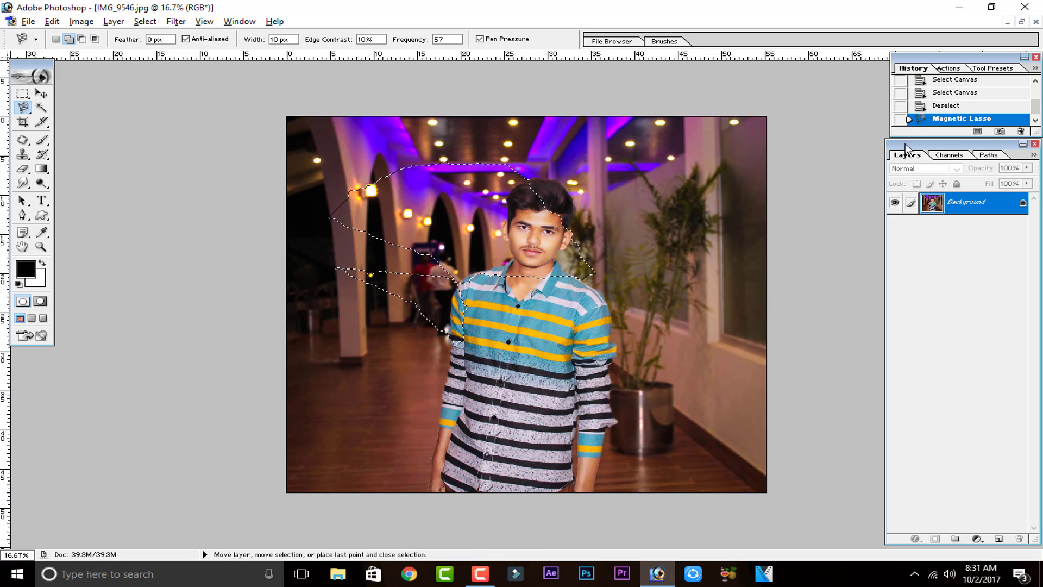
key("ctrl+d")
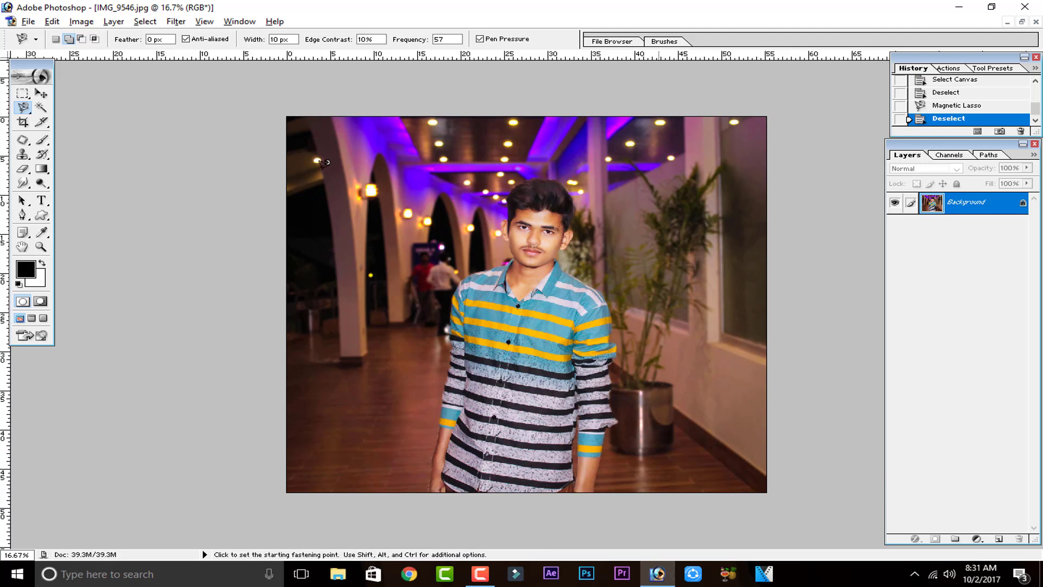
- Switch to the Move tool, undo the deselection to restore the lasso selection, and redo it
left_click(43, 95)
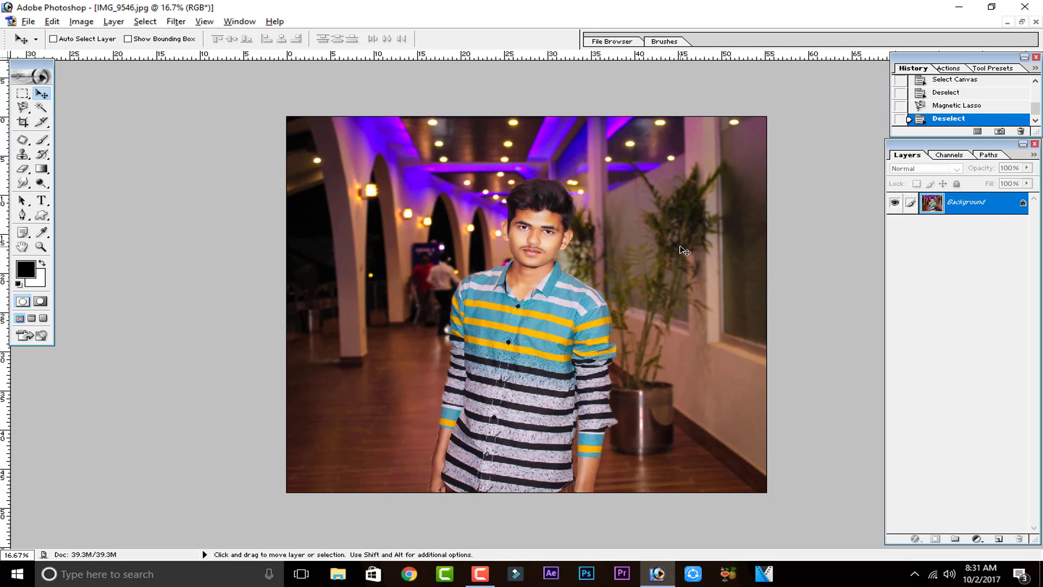
key("ctrl+z")
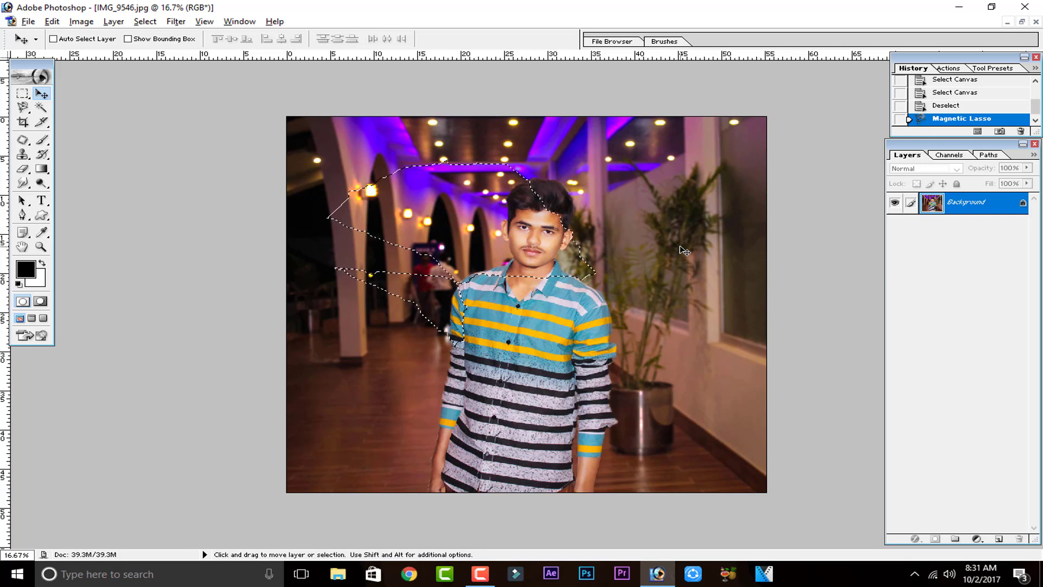
key("ctrl+z")
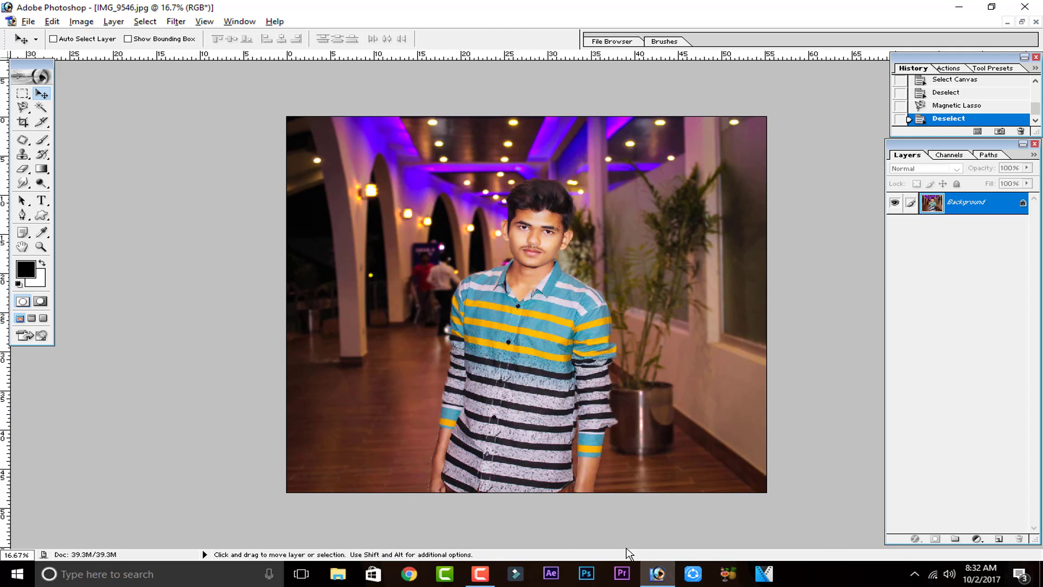
- Select an area around the man's head, torso and the plant beside him with the Magnetic Lasso, and invert the selection
left_click(23, 107)
left_click(485, 267)
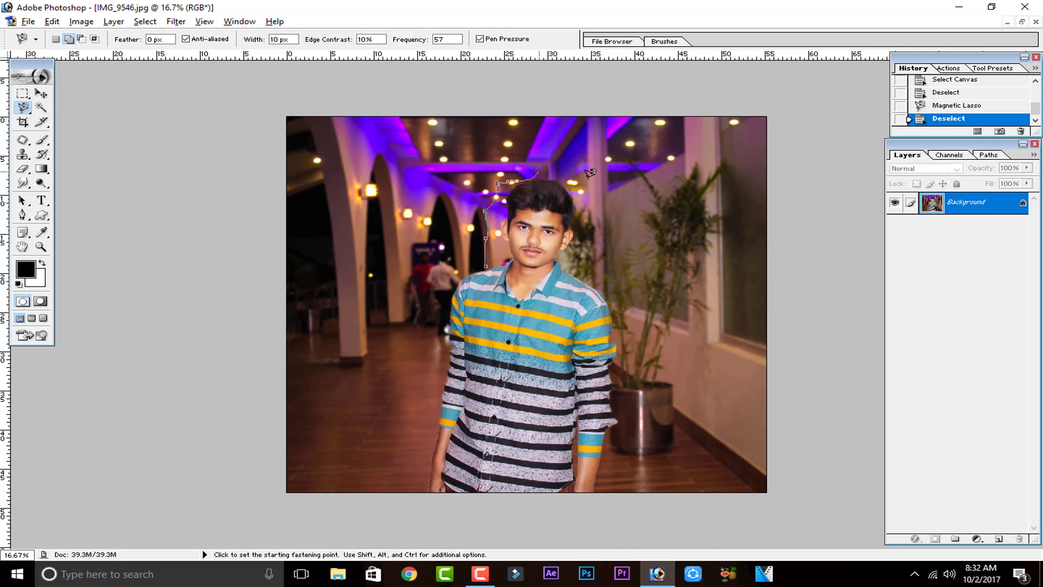
double_click(507, 405)
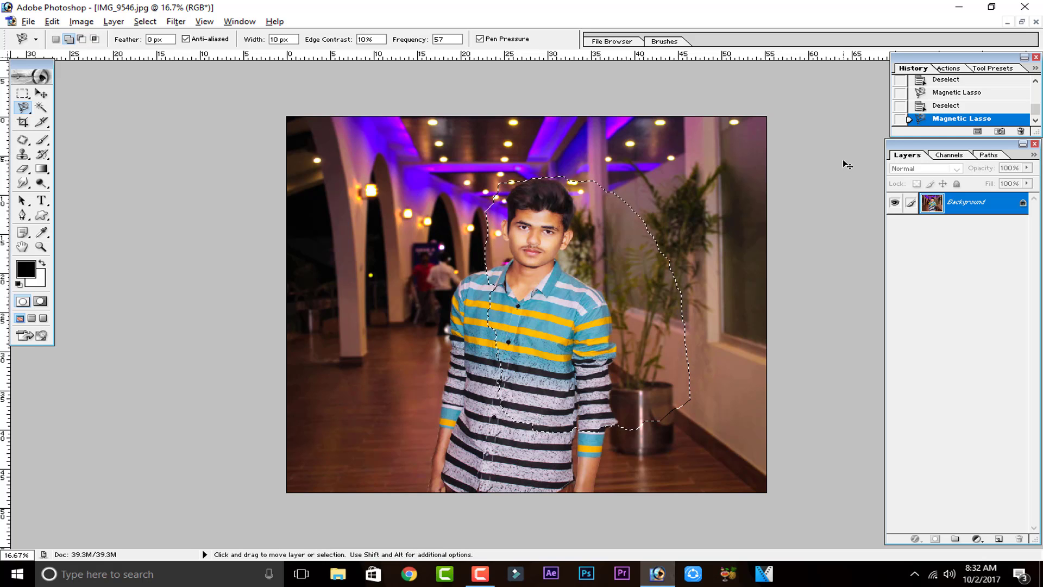
key("ctrl+shift+i")
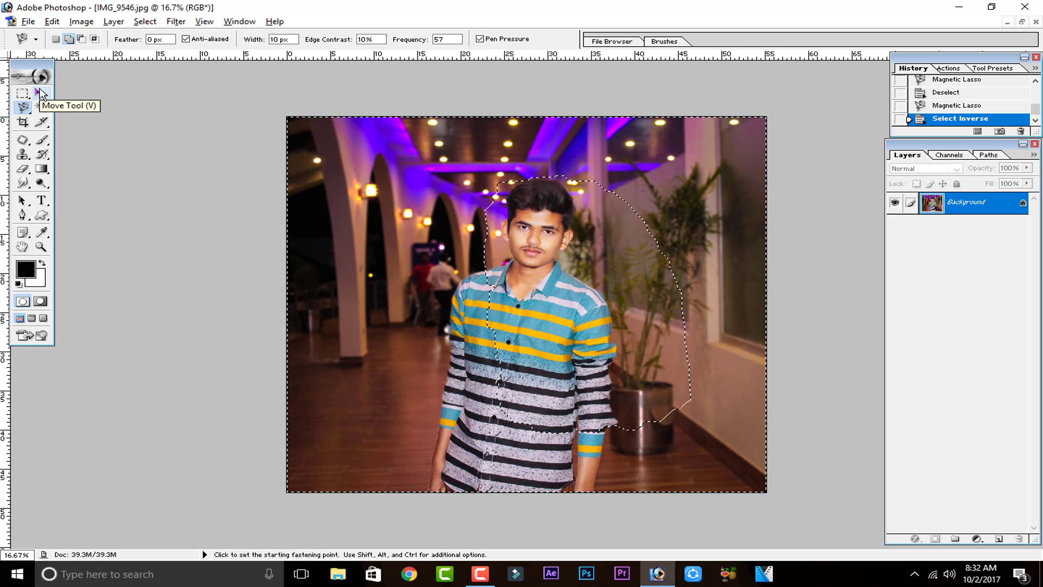
- Return the photo to its opened history state and turn on proof colors with the Working CMYK proof setup
left_click(970, 87)
key("ctrl+y")
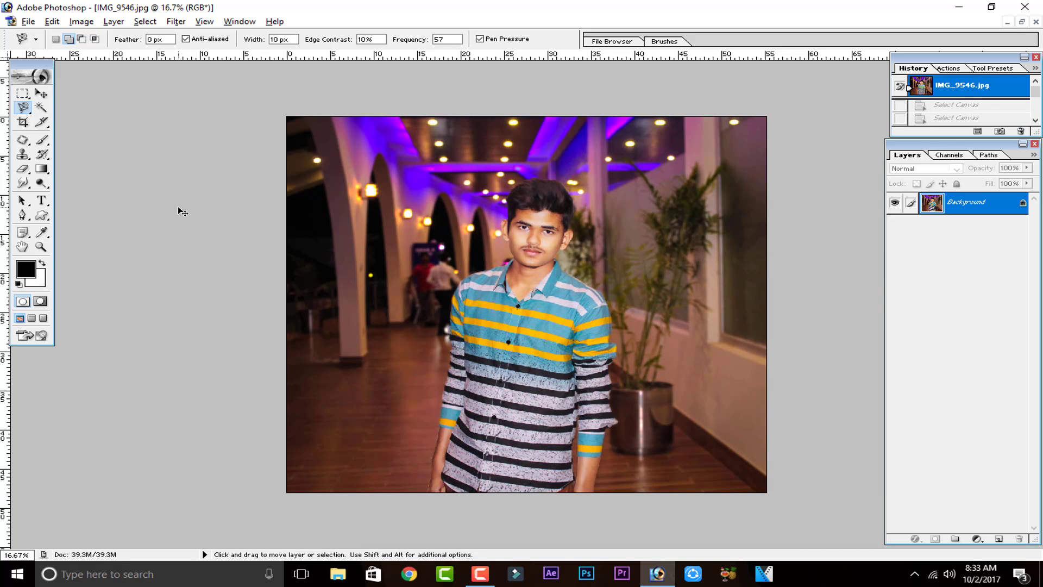
key("ctrl+y")
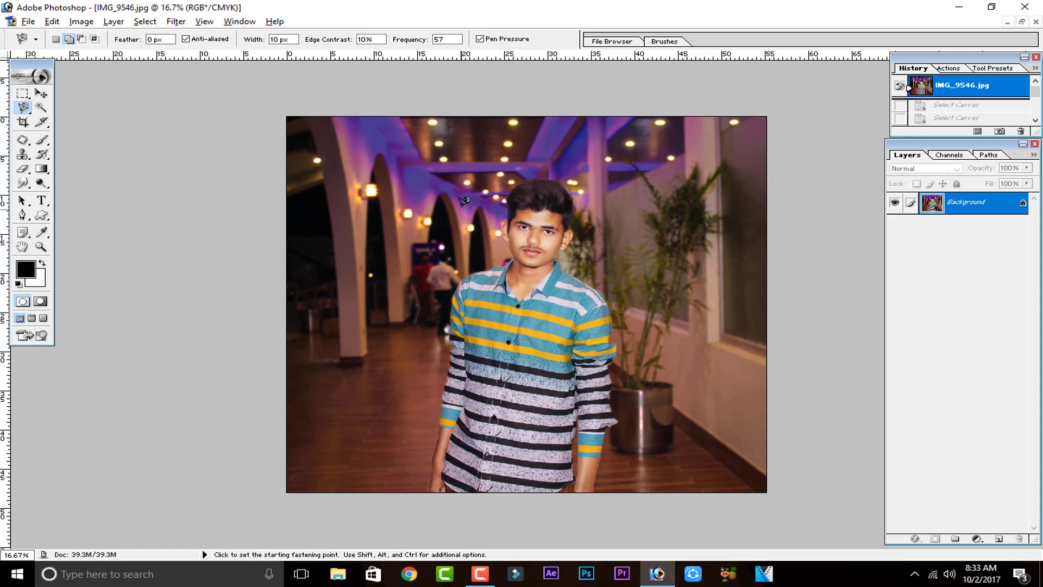
left_click(209, 23)
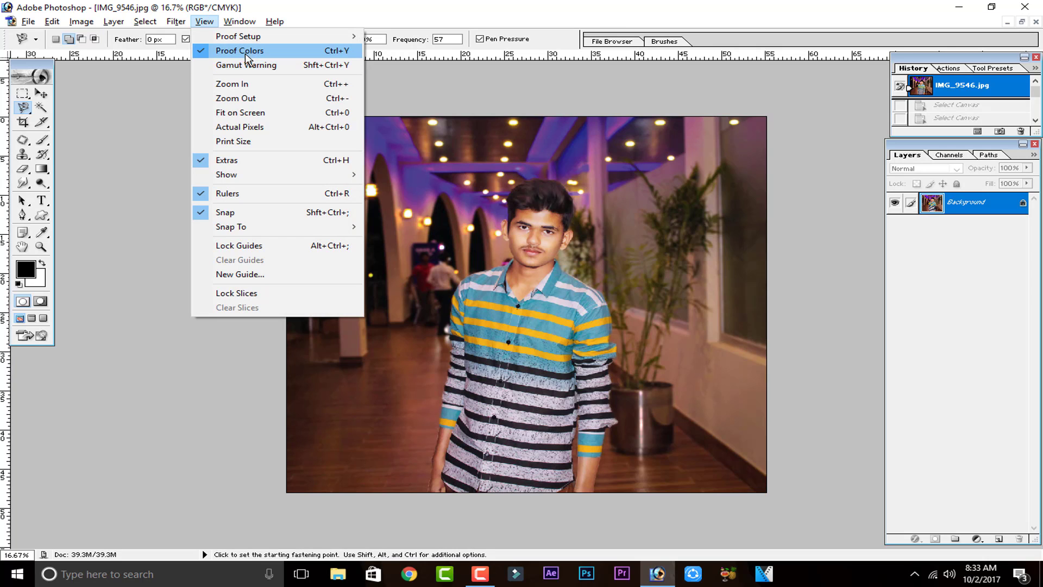
mouse_move(254, 39)
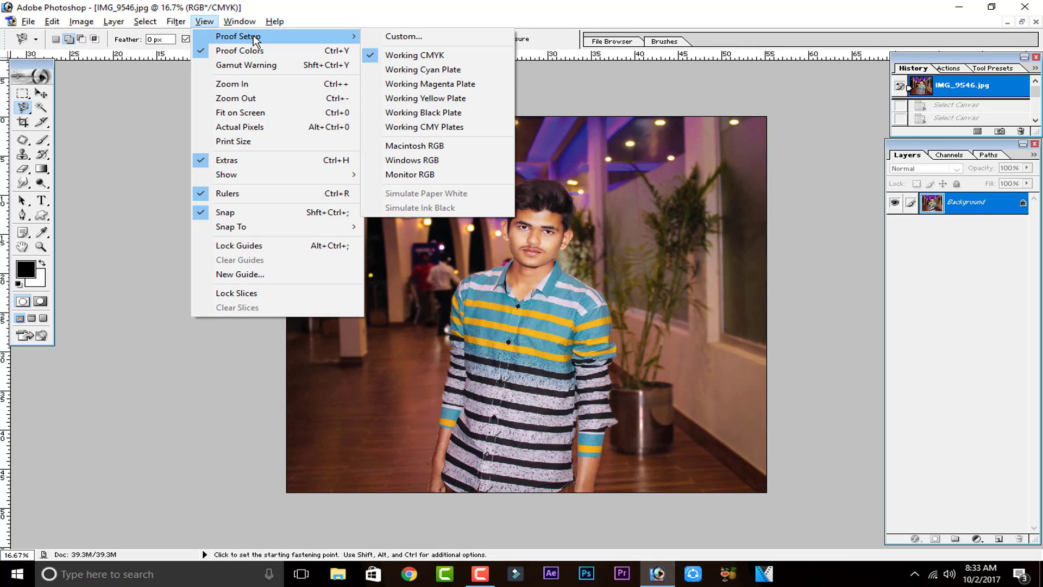
left_click(402, 55)
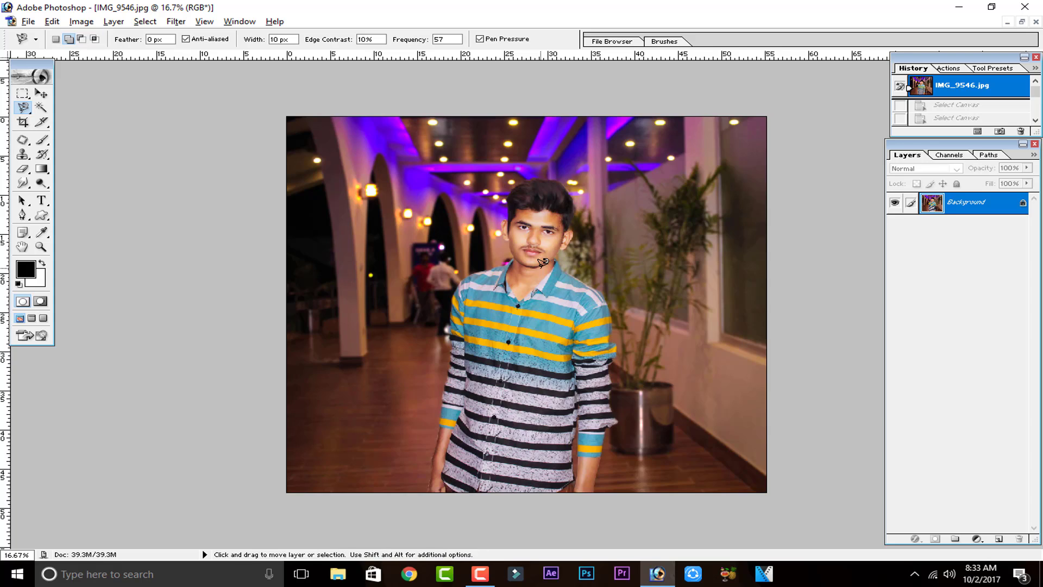
- Zoom the photo in and out through several levels and fit it on screen
key("ctrl+plus")
key("ctrl+plus")
key("ctrl+plus")
key("ctrl+plus")
key("ctrl+minus")
key("ctrl+minus")
key("ctrl+minus")
key("ctrl+minus")
key("ctrl+minus")
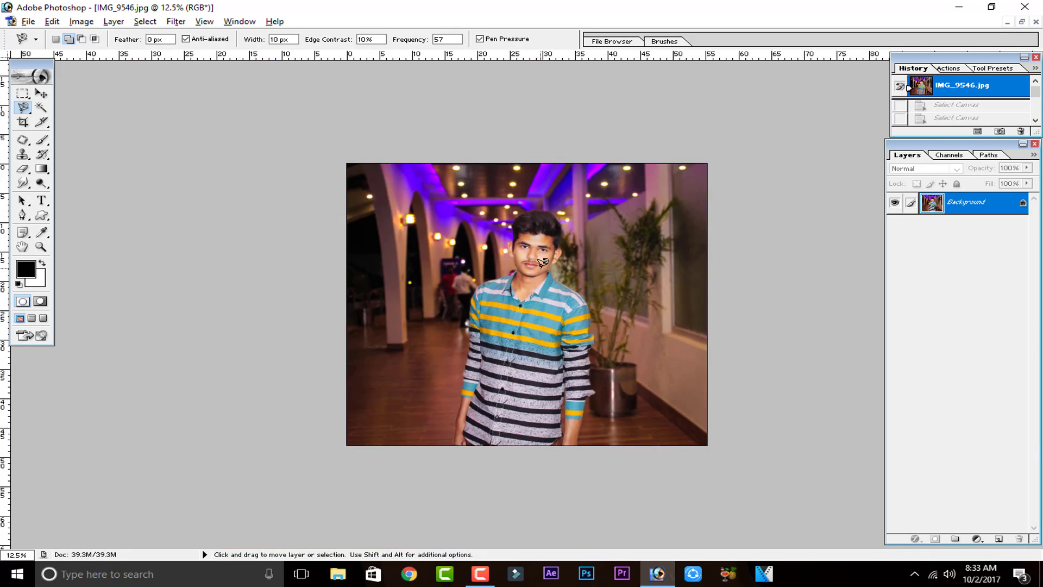
key("ctrl+minus")
key("ctrl+minus")
key("ctrl+minus")
key("ctrl+minus")
key("ctrl+plus")
key("ctrl+plus")
key("ctrl+plus")
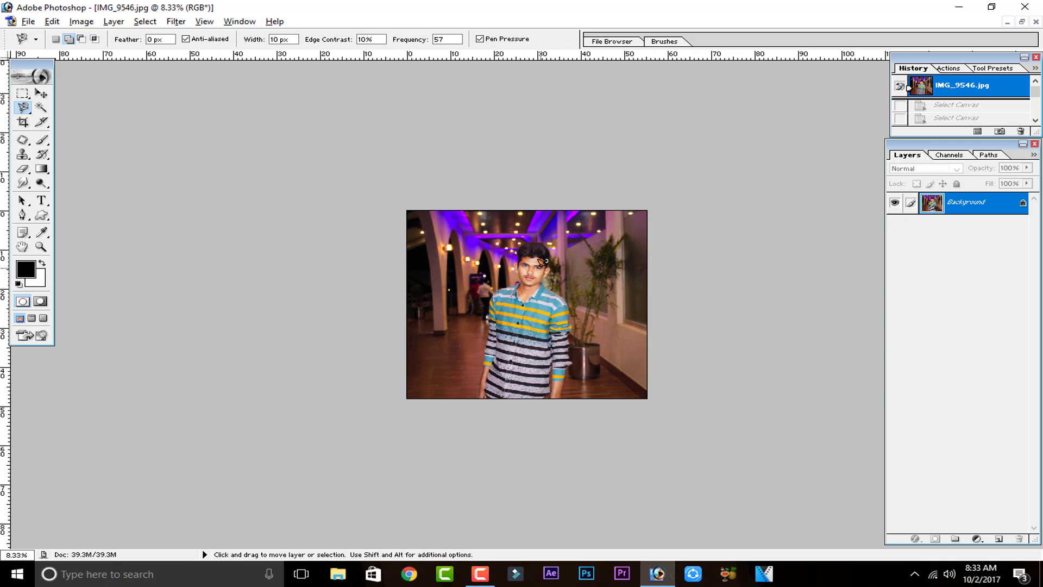
key("ctrl+0")
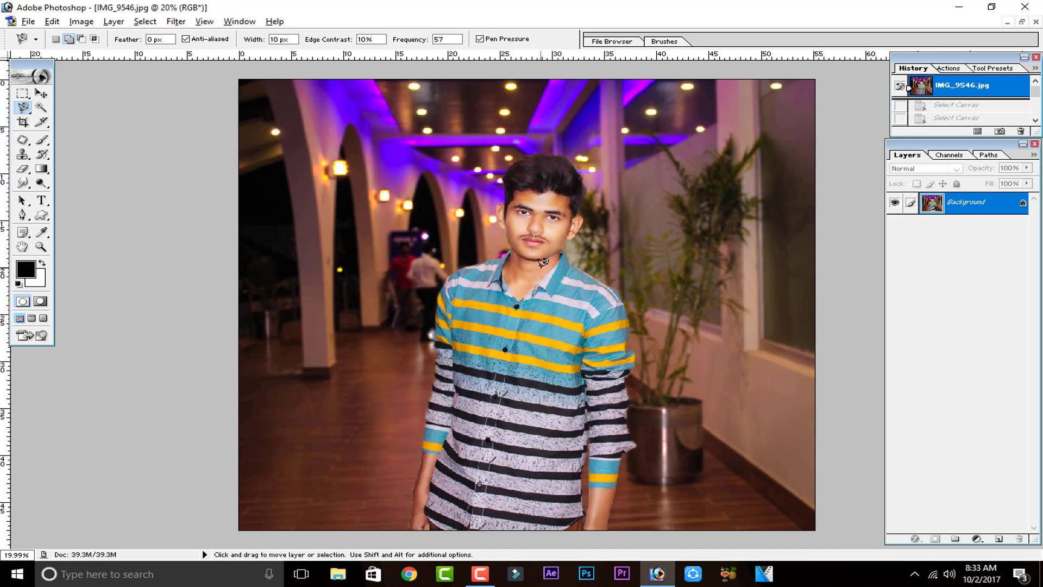
- Shrink the photo view far down, enlarge it again step by step, and refit it on screen
key("ctrl+minus")
key("ctrl+minus")
key("ctrl+minus")
key("ctrl+minus")
key("ctrl+minus")
key("ctrl+minus")
key("ctrl+minus")
key("ctrl+minus")
key("ctrl+minus")
key("ctrl+minus")
key("ctrl+minus")
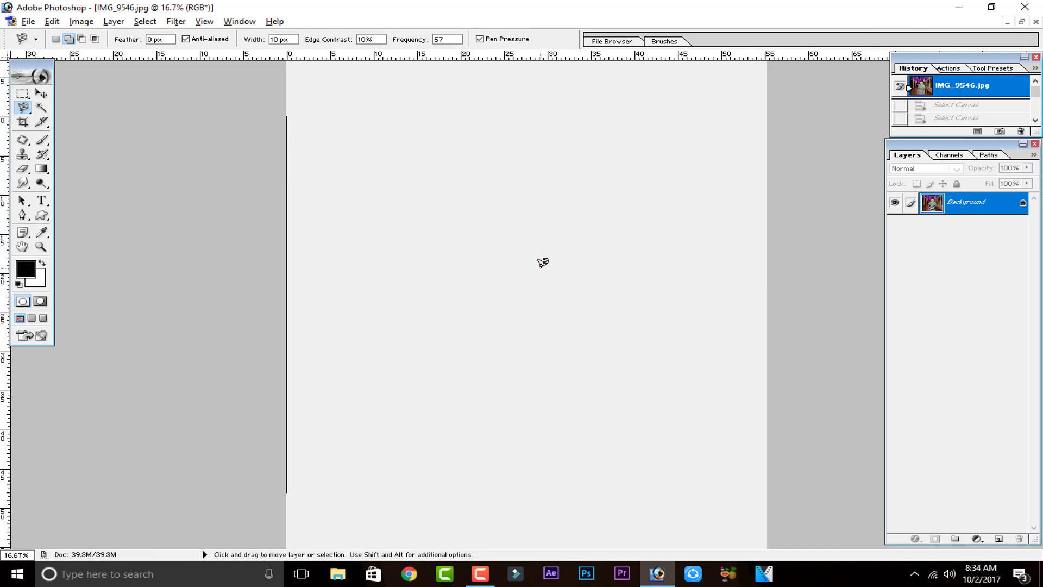
key("ctrl+plus")
key("ctrl+plus")
key("ctrl+plus")
key("ctrl+plus")
key("ctrl+plus")
key("ctrl+plus")
key("ctrl+plus")
key("ctrl+plus")
key("ctrl+plus")
key("ctrl+plus")
key("ctrl+plus")
key("ctrl+plus")
key("ctrl+plus")
key("ctrl+plus")
key("ctrl+plus")
key("ctrl+plus")
key("ctrl+plus")
key("ctrl+plus")
key("ctrl+plus")
key("ctrl+plus")
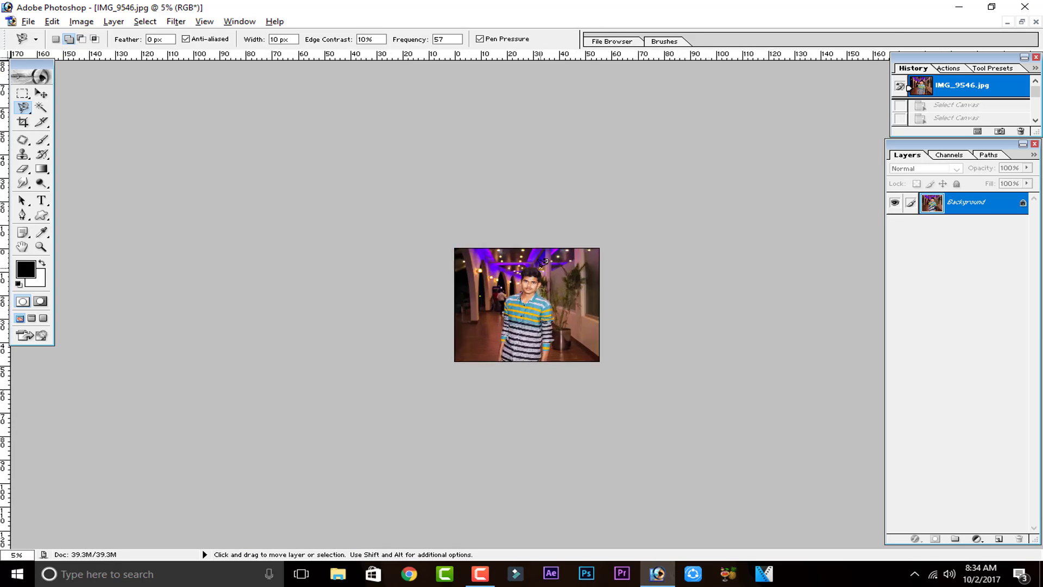
key("ctrl+0")
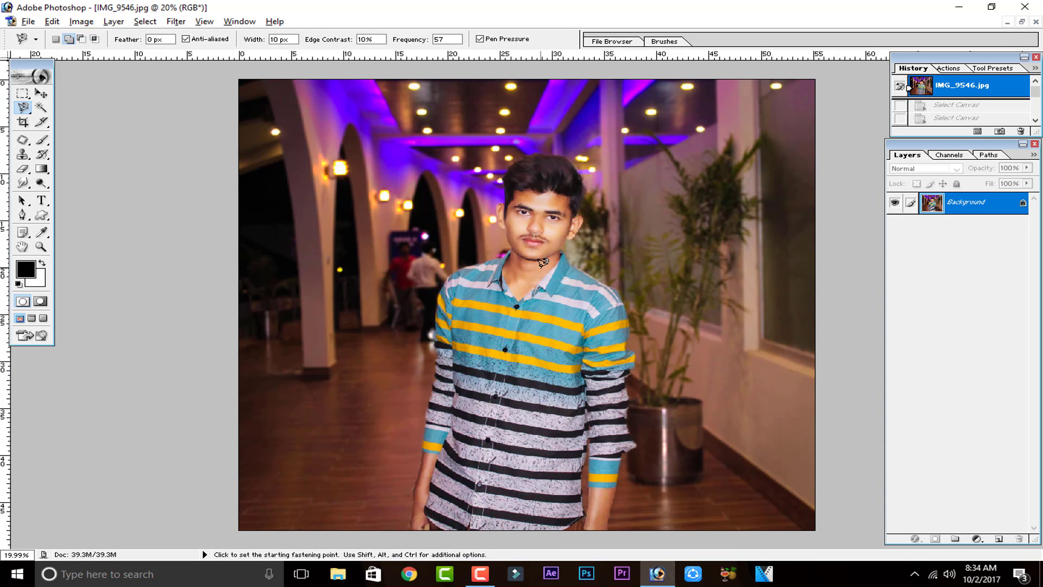
- Cycle the document through full screen with menu bar, full screen on black and the standard screen mode
key("f")
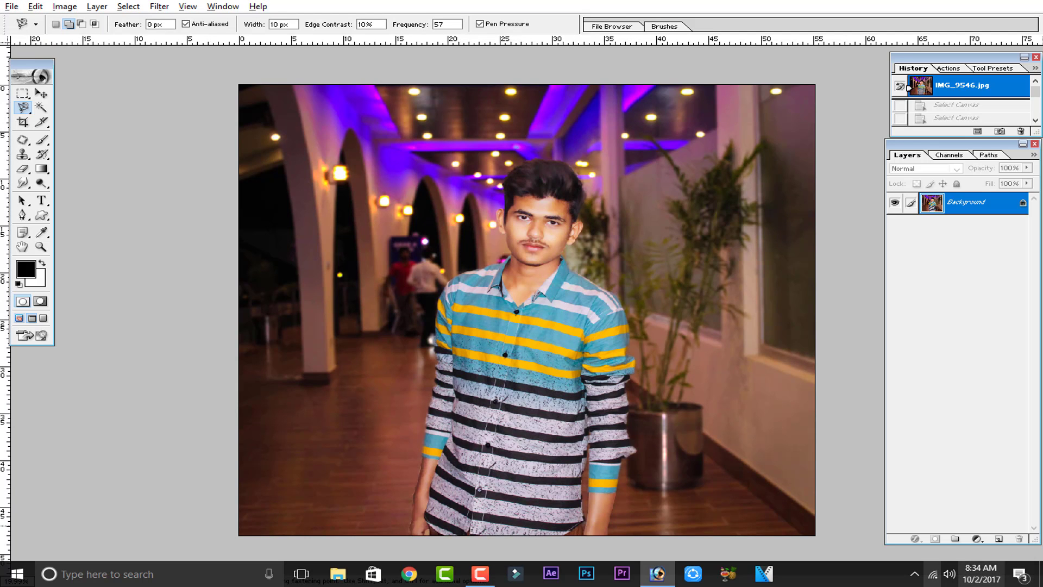
key("f")
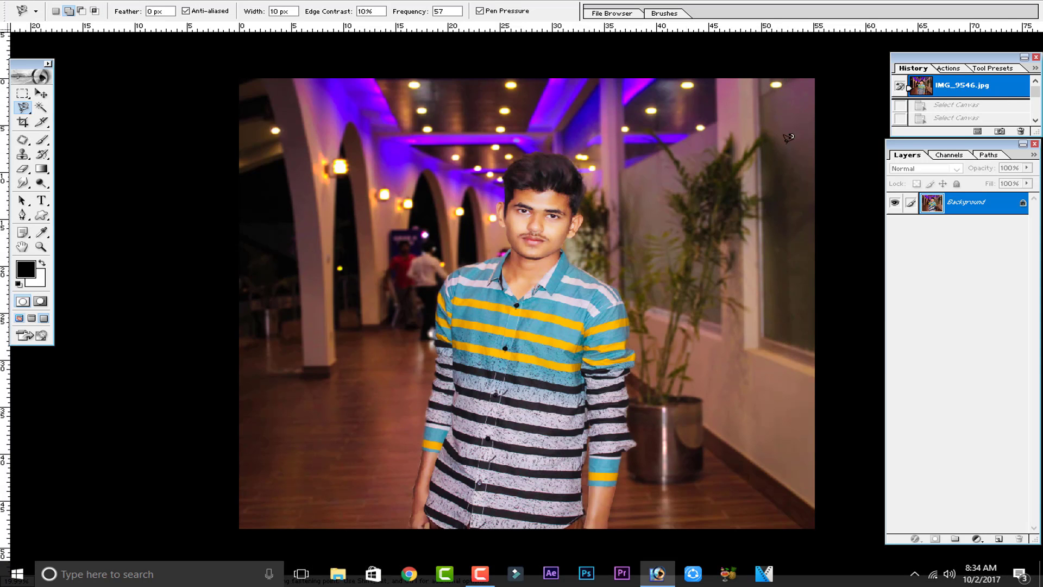
key("f")
key("f")
key("f")
key("f")
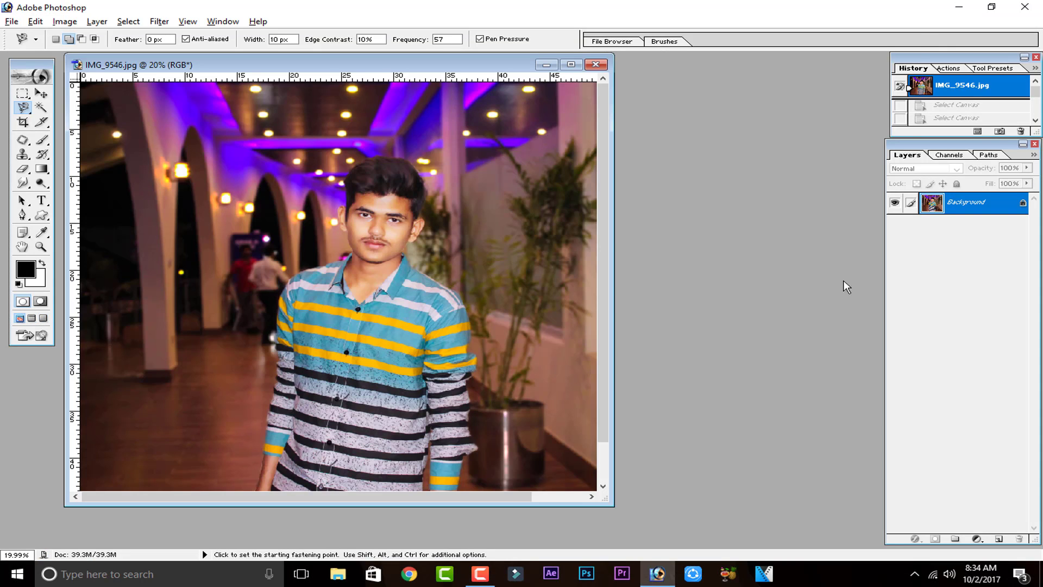
- Activate the Move tool and switch the document to full screen mode on a black background
left_click(42, 93)
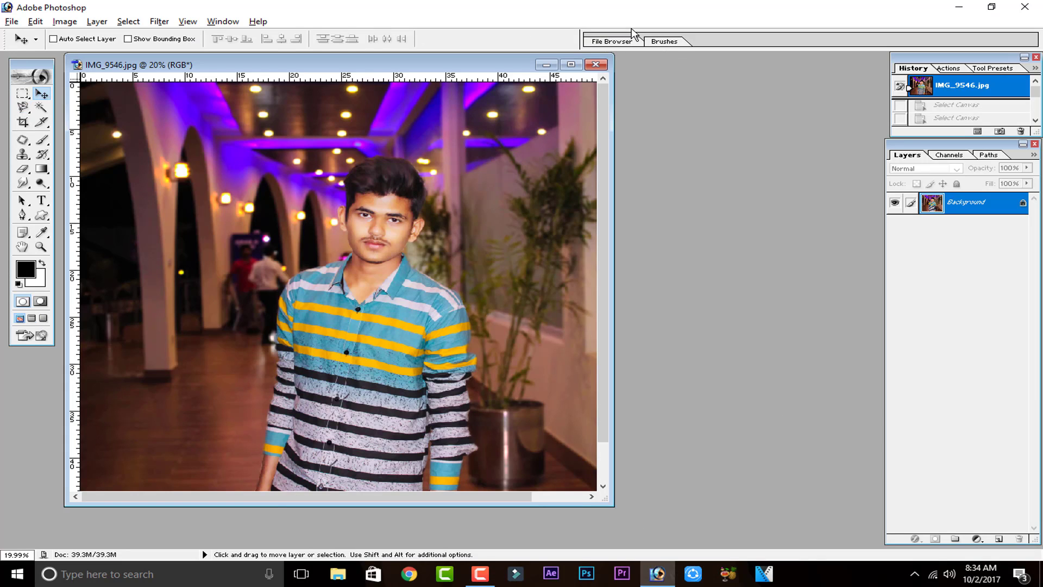
key("f")
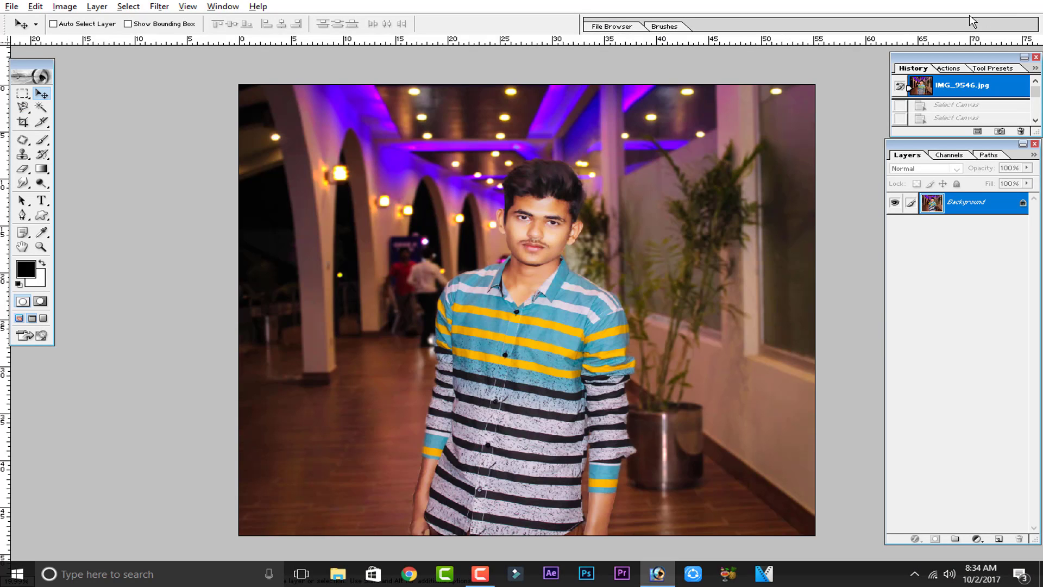
key("f")
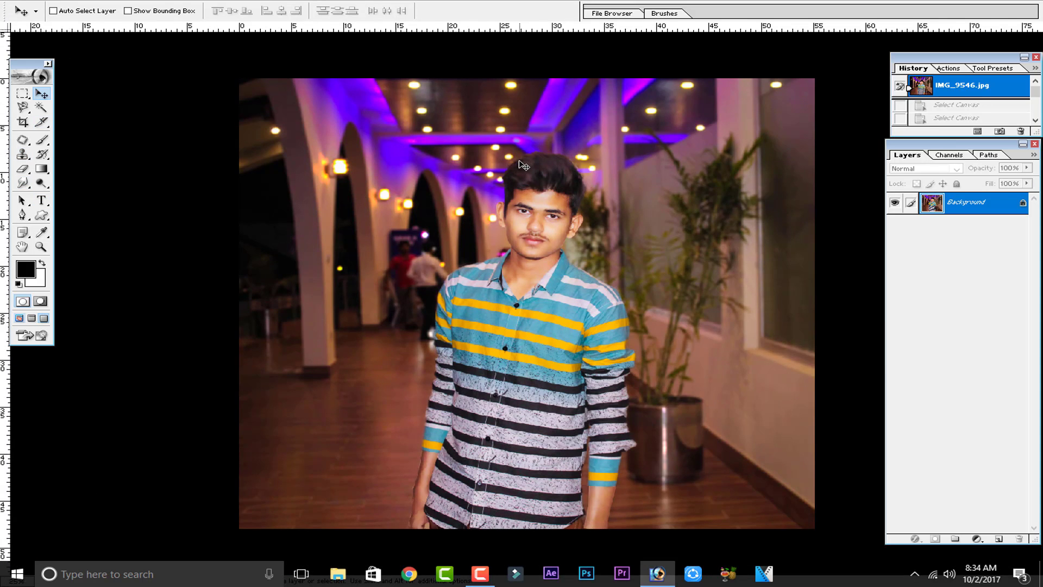
- Zoom the photo out and in on the black background, ending at 22.4%, and leave full screen mode
key("ctrl+plus")
key("ctrl+plus")
key("ctrl+minus")
key("ctrl+minus")
key("ctrl+minus")
key("ctrl+minus")
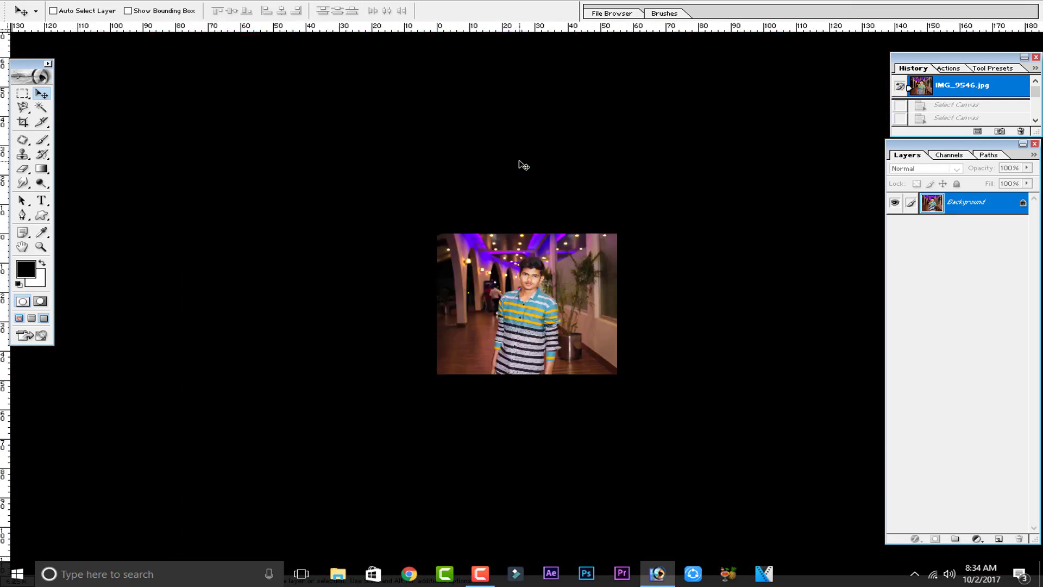
key("ctrl+minus")
key("ctrl+plus")
key("ctrl+plus")
key("ctrl+plus")
key("ctrl+plus")
key("ctrl+plus")
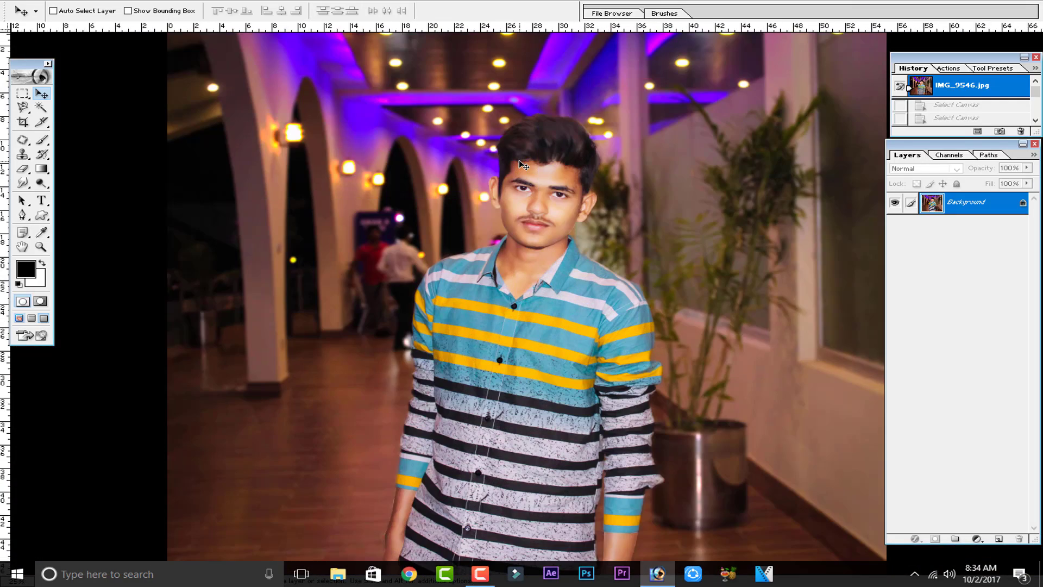
key("ctrl+minus")
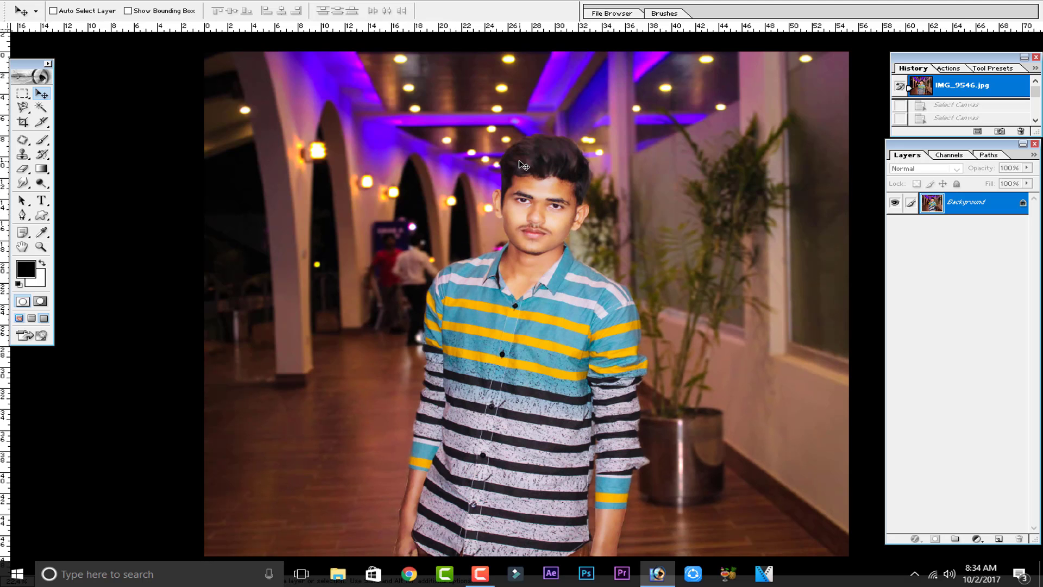
key("f")
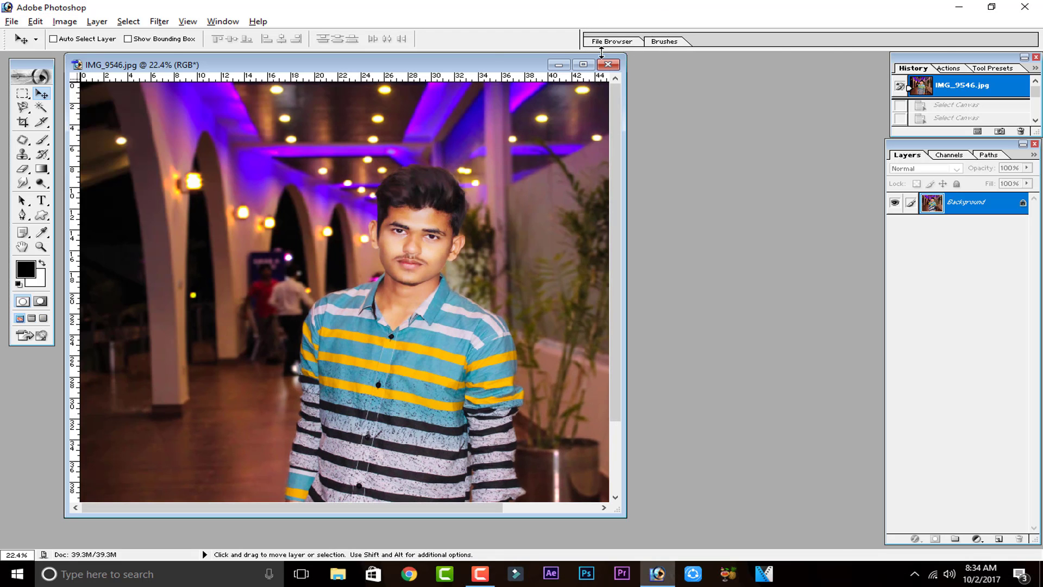
key("f")
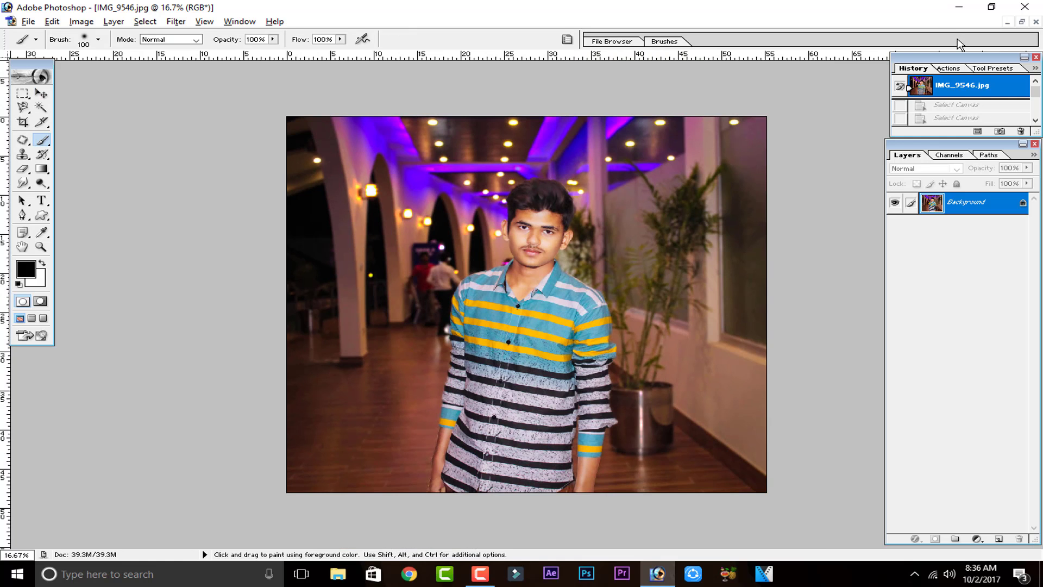
- Toggle the rulers off and on, and place a horizontal guide at the man's collar and a vertical guide on either side of him
key("ctrl+r")
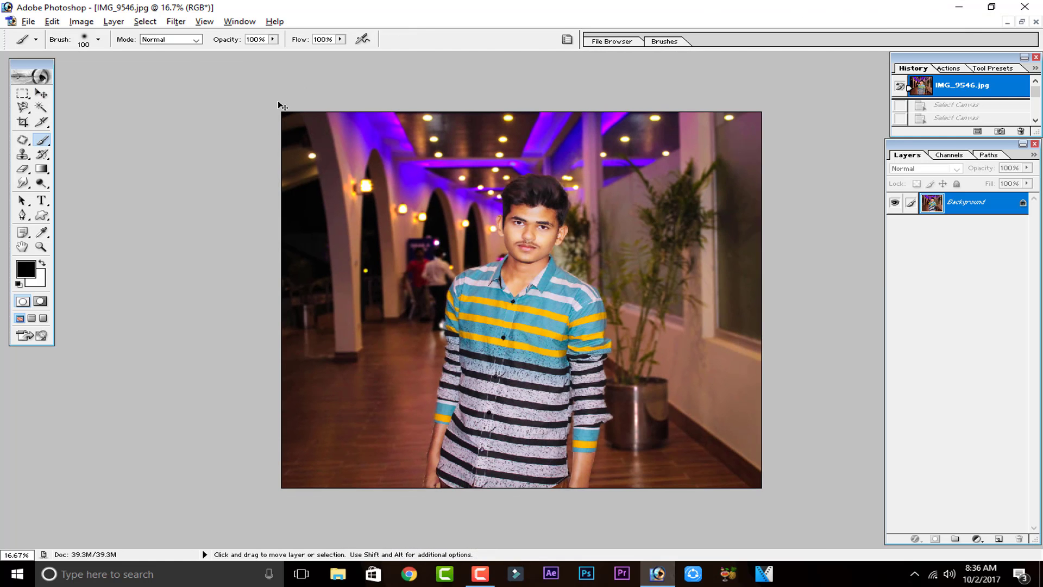
key("ctrl+r")
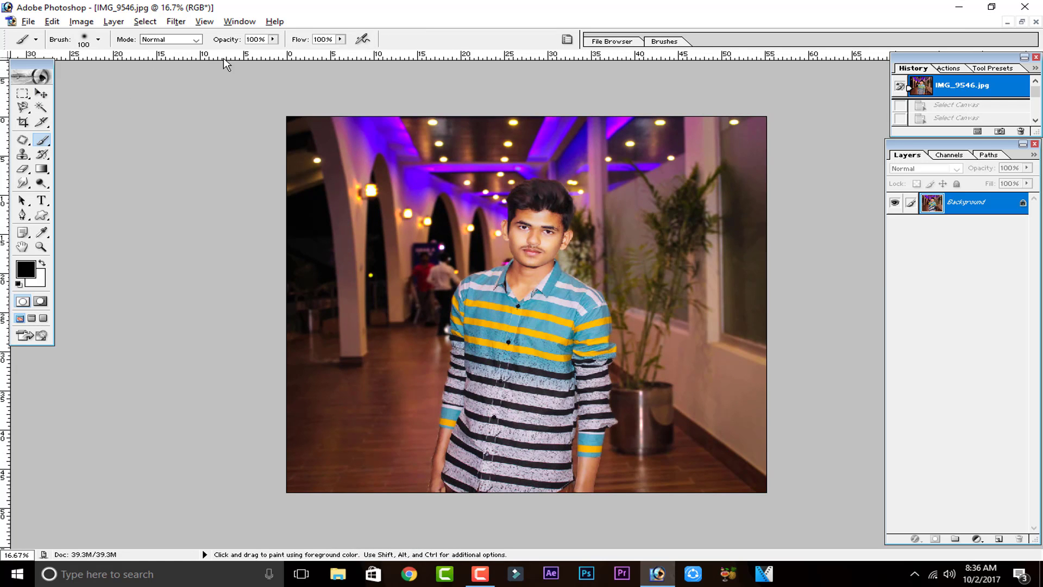
left_click_drag(233, 57, 284, 267)
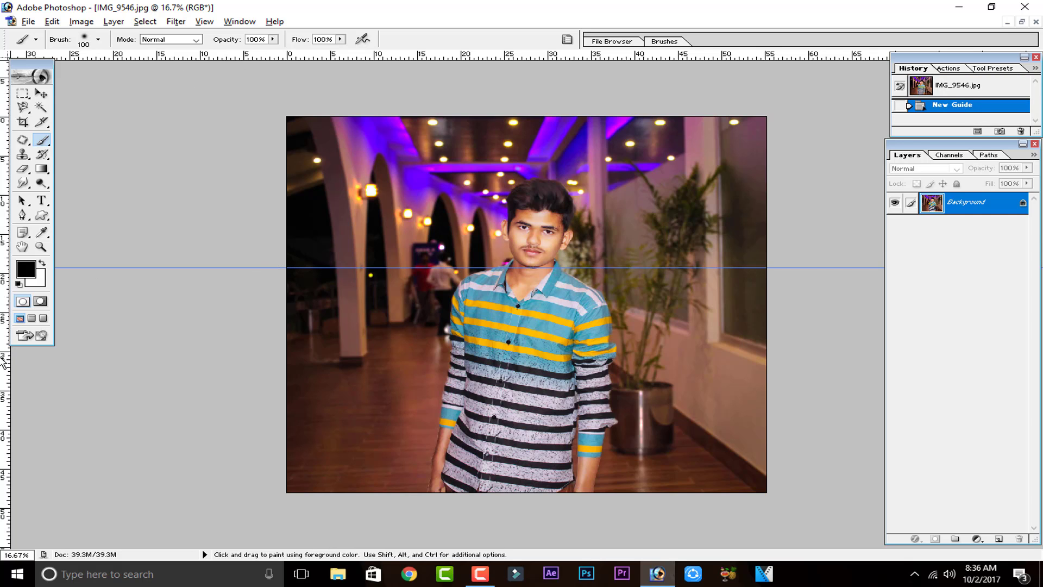
left_click_drag(5, 363, 401, 348)
left_click_drag(43, 384, 648, 375)
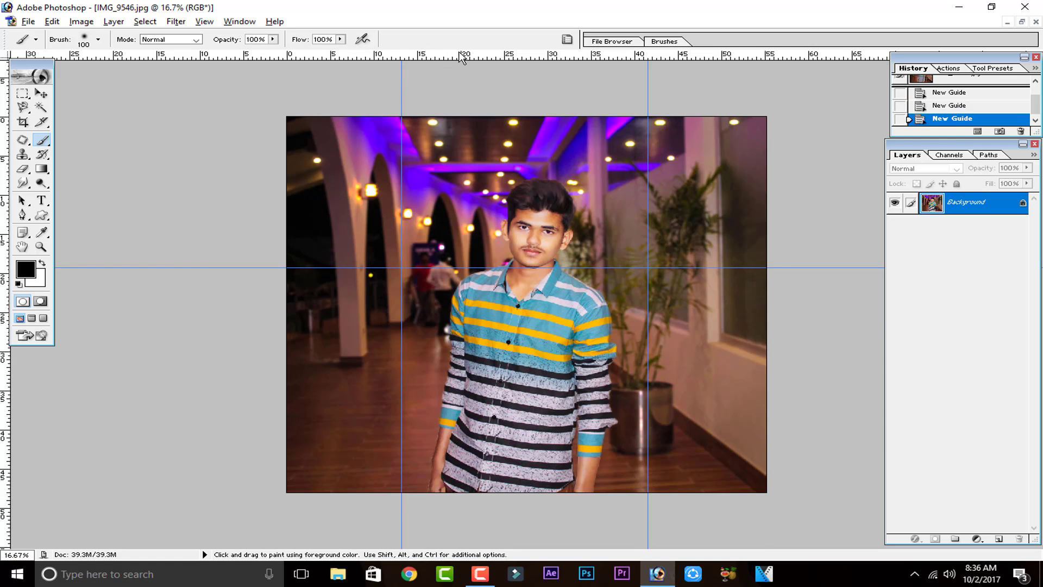
- Add three more horizontal guides across the photo: near the man's hairline, at his chest and at his cuffs
left_click_drag(451, 57, 434, 190)
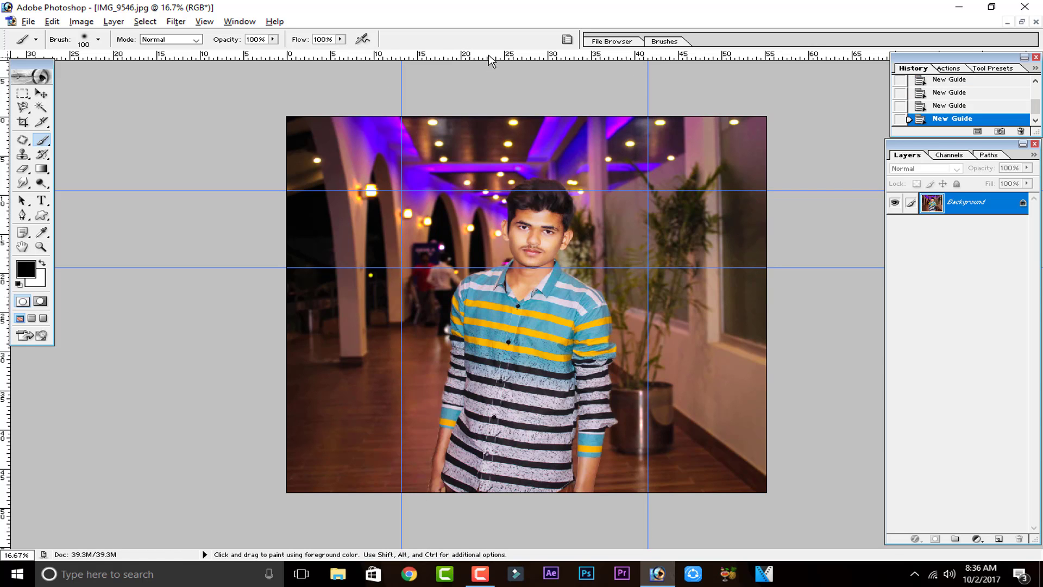
left_click_drag(492, 57, 451, 411)
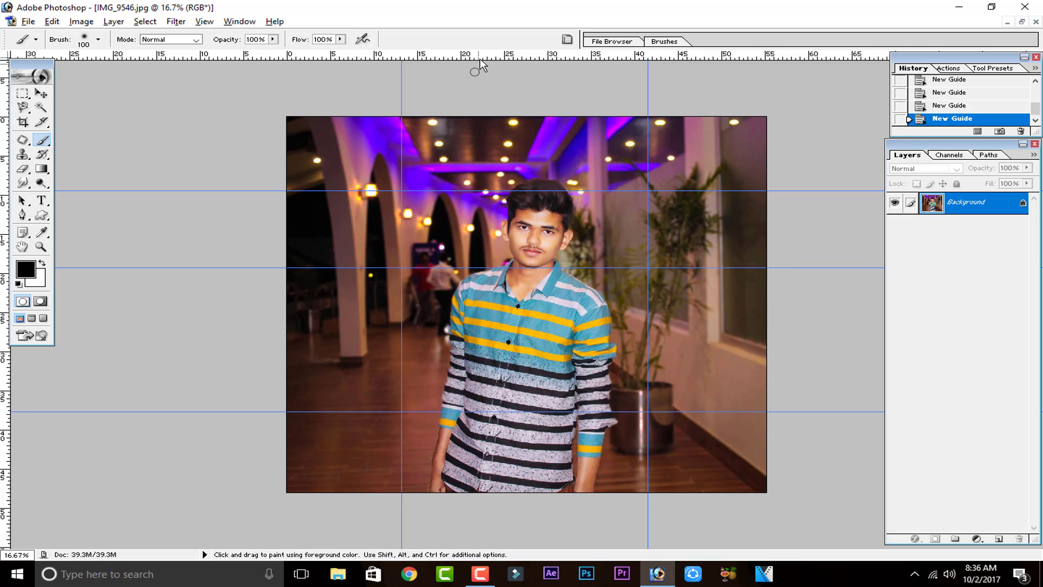
left_click_drag(486, 58, 446, 339)
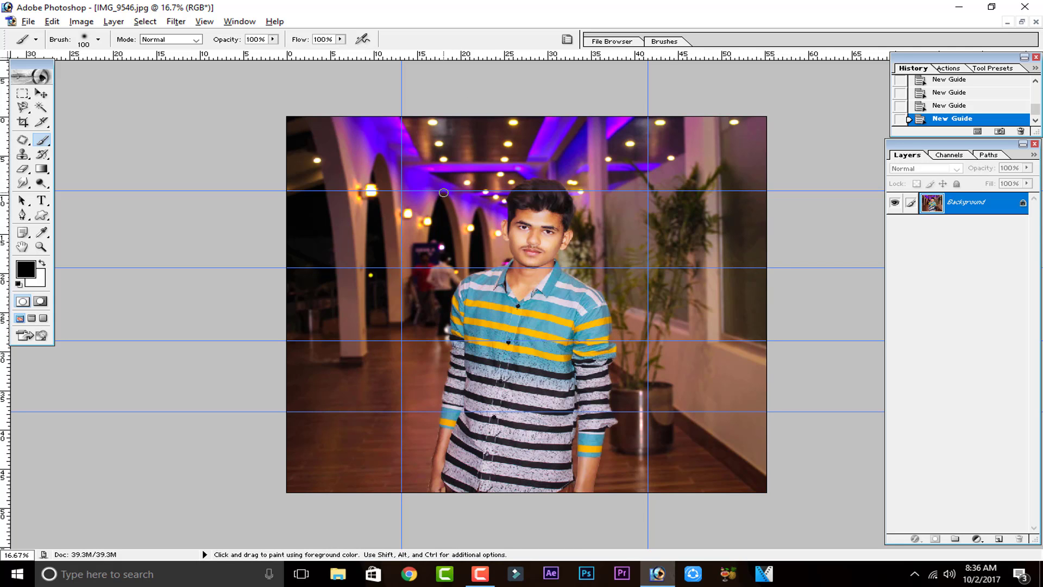
- Remove the upper three horizontal guides from the photo with the Move tool
left_click(41, 93)
left_click_drag(127, 191, 128, 55)
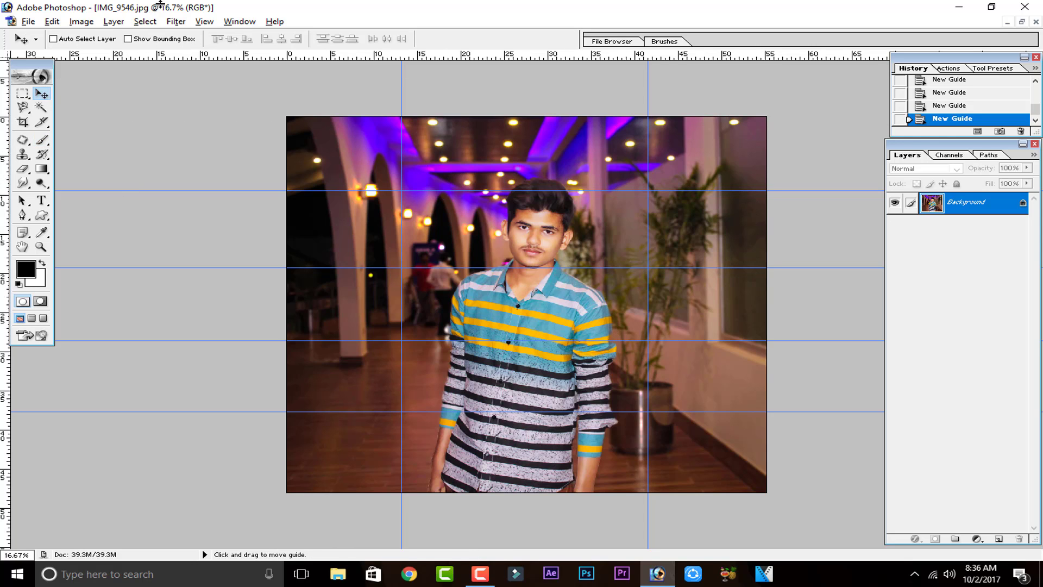
left_click_drag(173, 3, 172, 4)
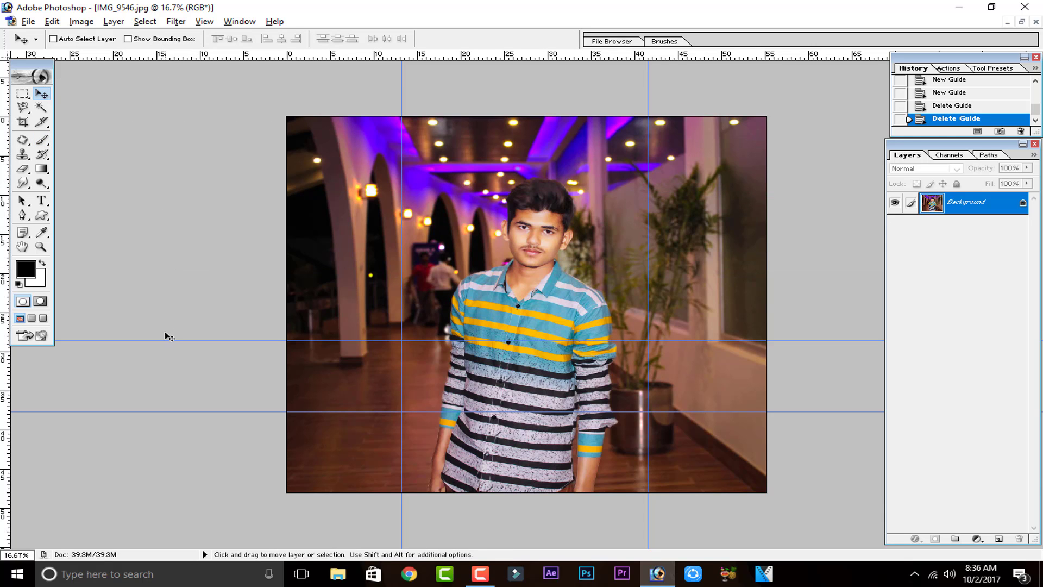
left_click_drag(164, 341, 195, 28)
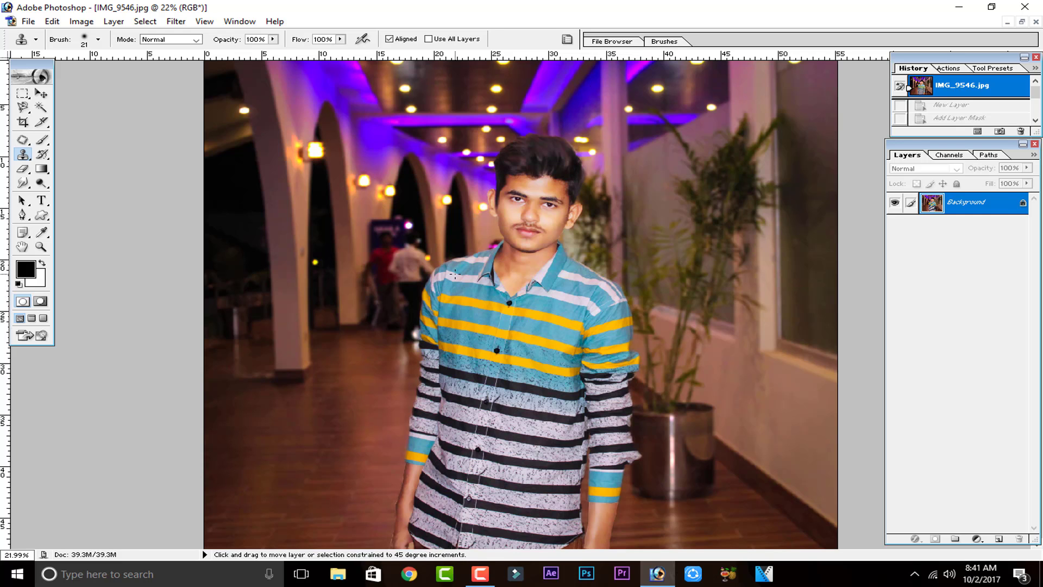
- Warp the man's head and the surrounding background in the Liquify filter, and undo the latest warp strokes
key("ctrl+shift+x")
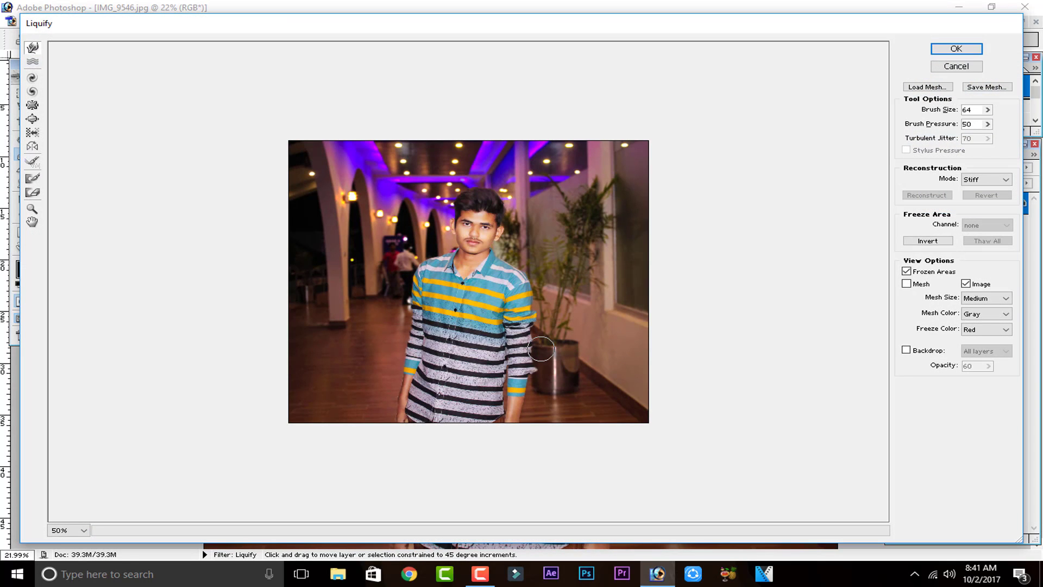
mouse_move(469, 177)
left_mouse_down()
mouse_move(475, 249)
mouse_move(520, 212)
mouse_move(493, 221)
mouse_move(495, 188)
mouse_move(501, 198)
mouse_move(361, 85)
mouse_move(328, 127)
left_mouse_up()
key("ctrl+alt+z")
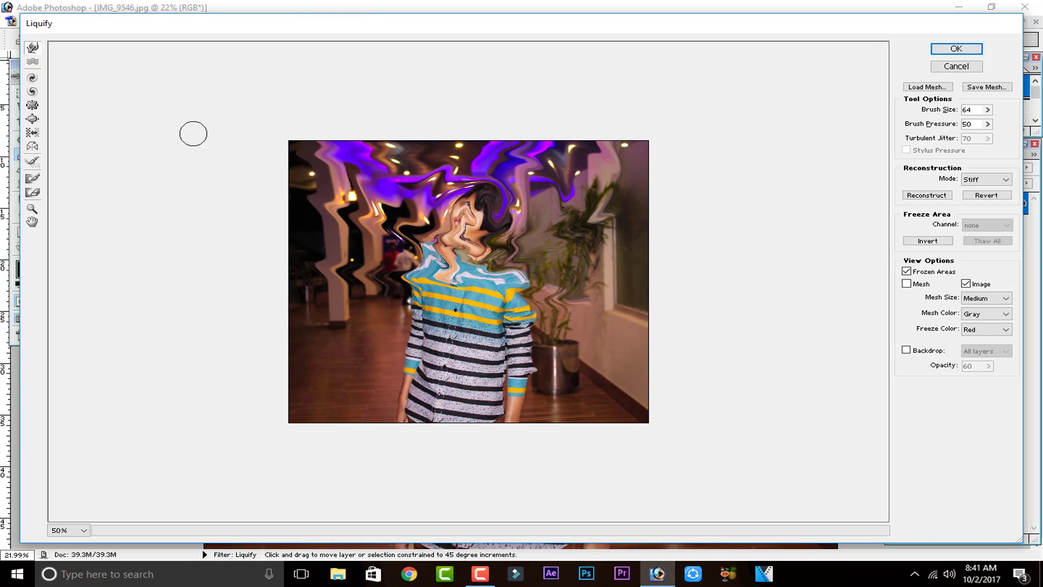
key("ctrl+alt+z")
key("ctrl+alt+z")
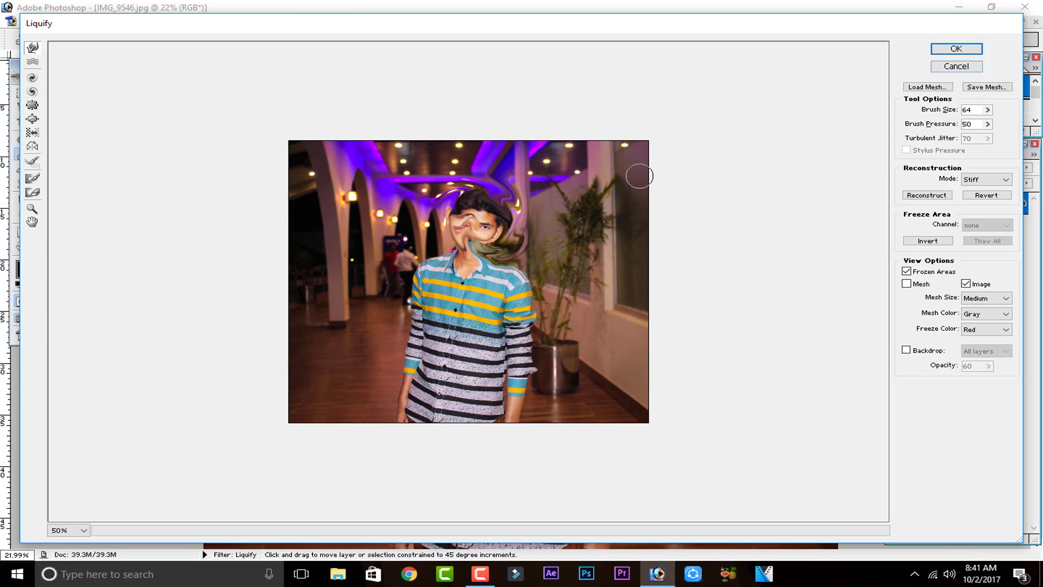